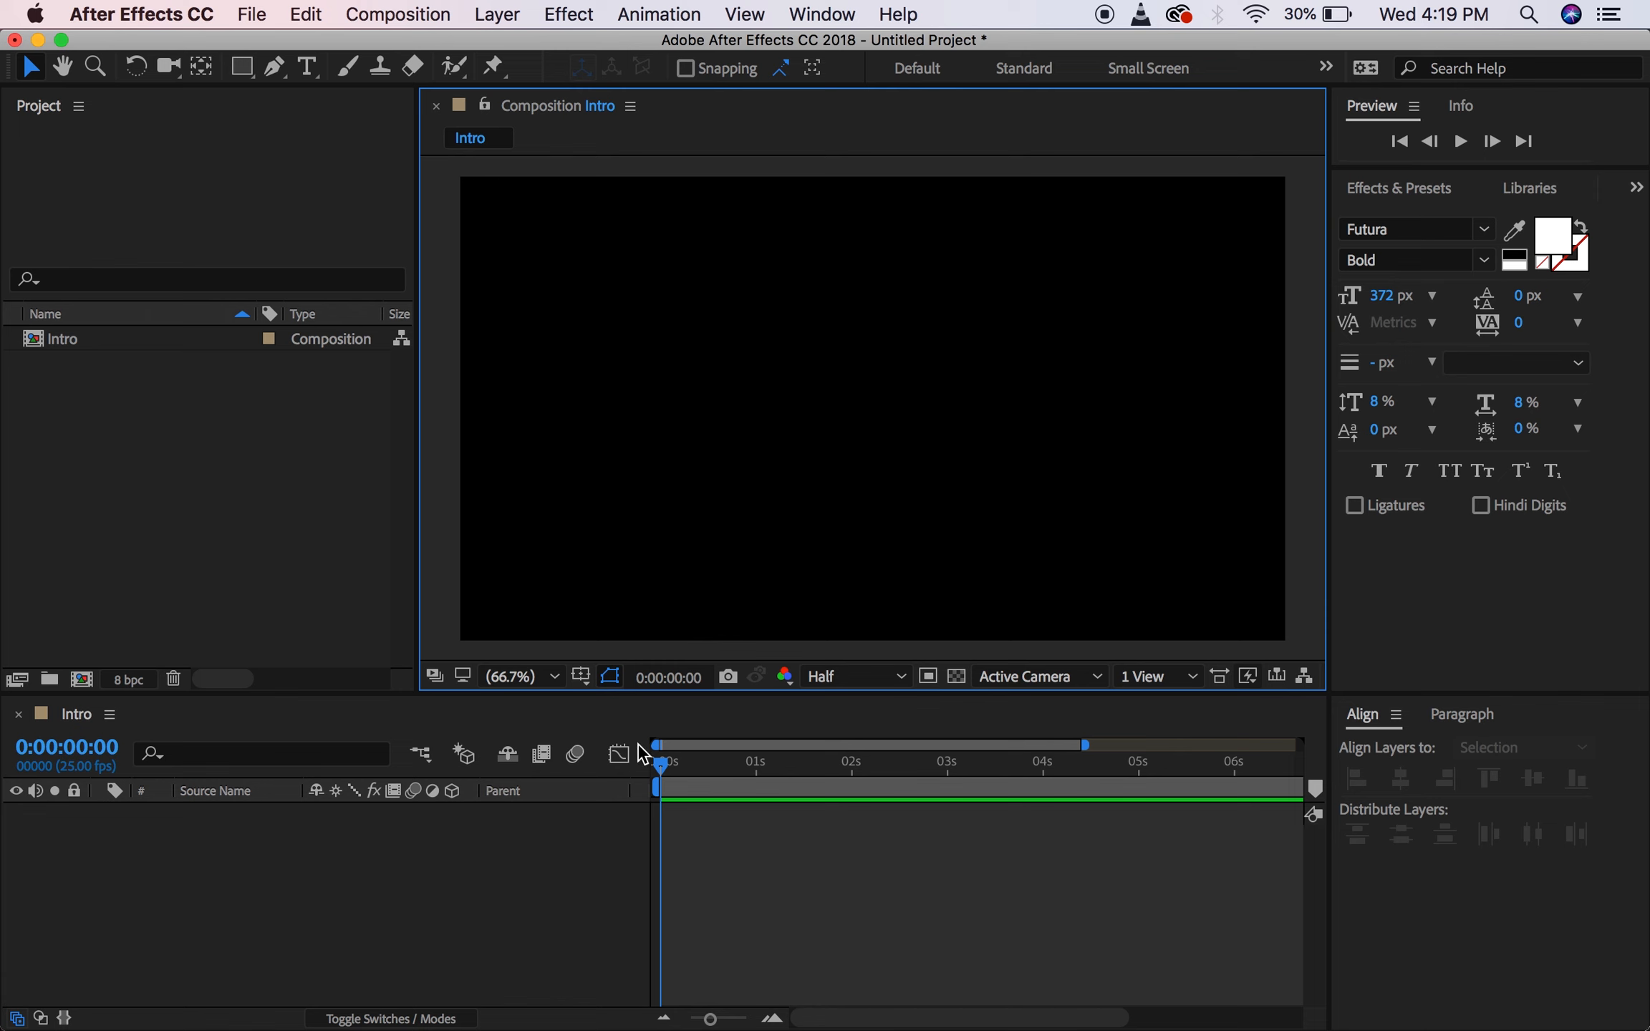
# Create a new solid layer in the Intro composition and name it Background.
pyautogui.click(494, 17)
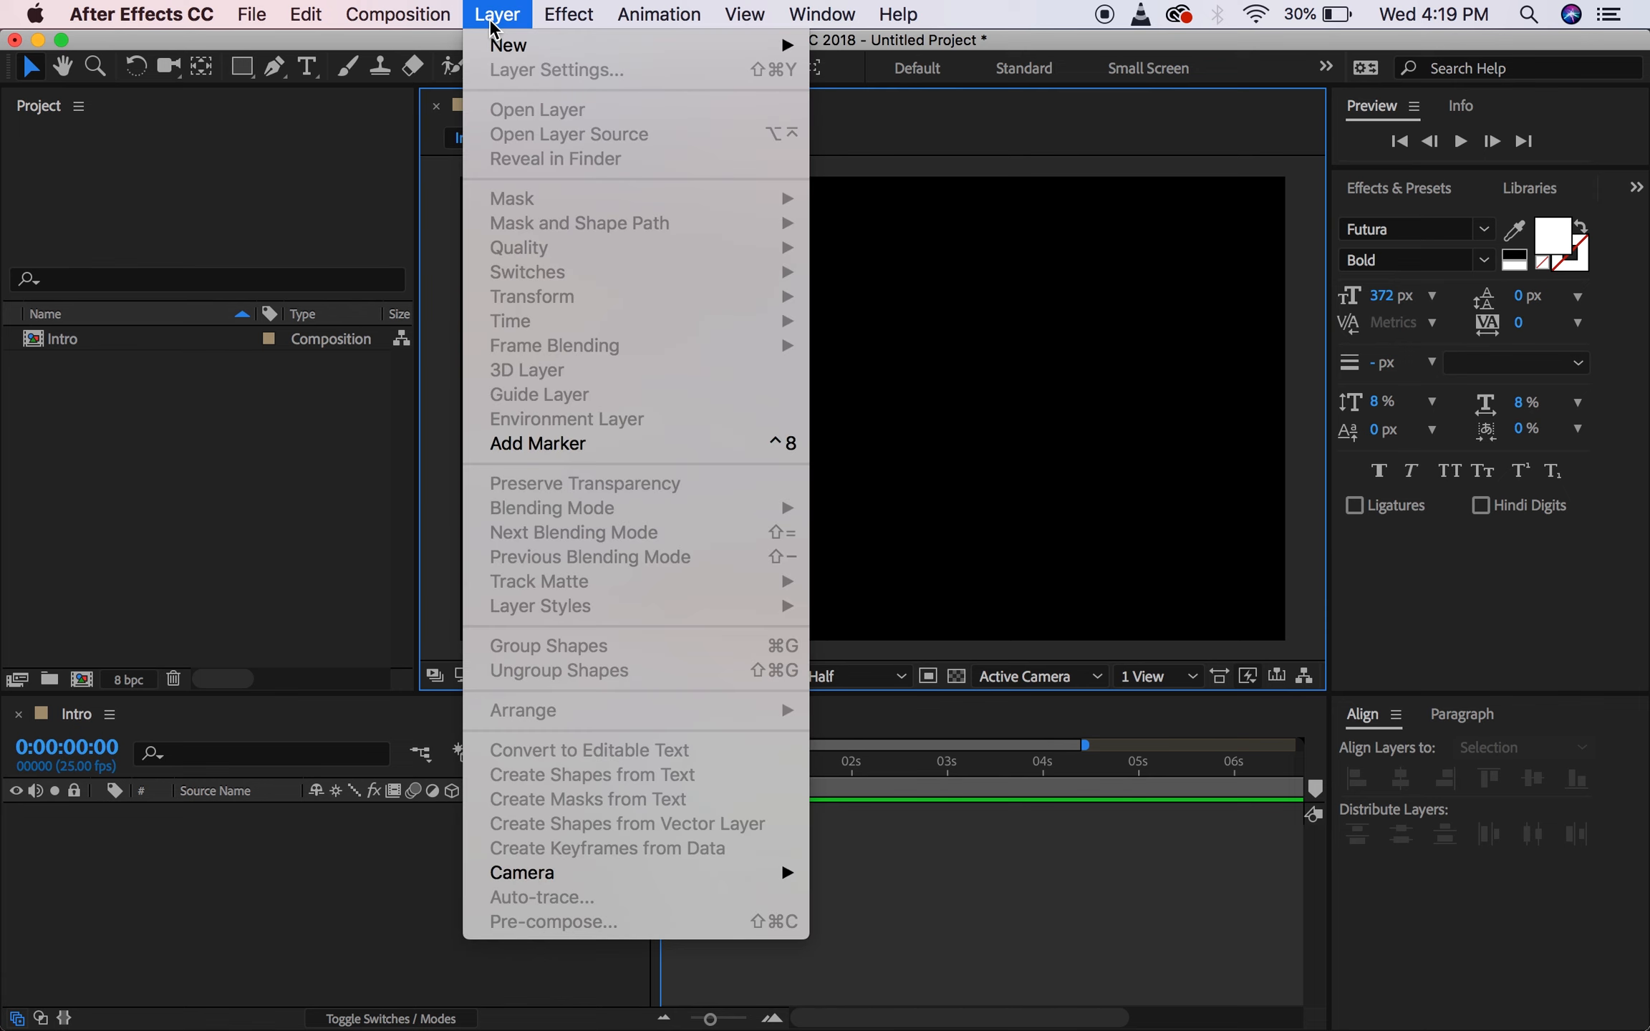
pyautogui.moveTo(523, 45)
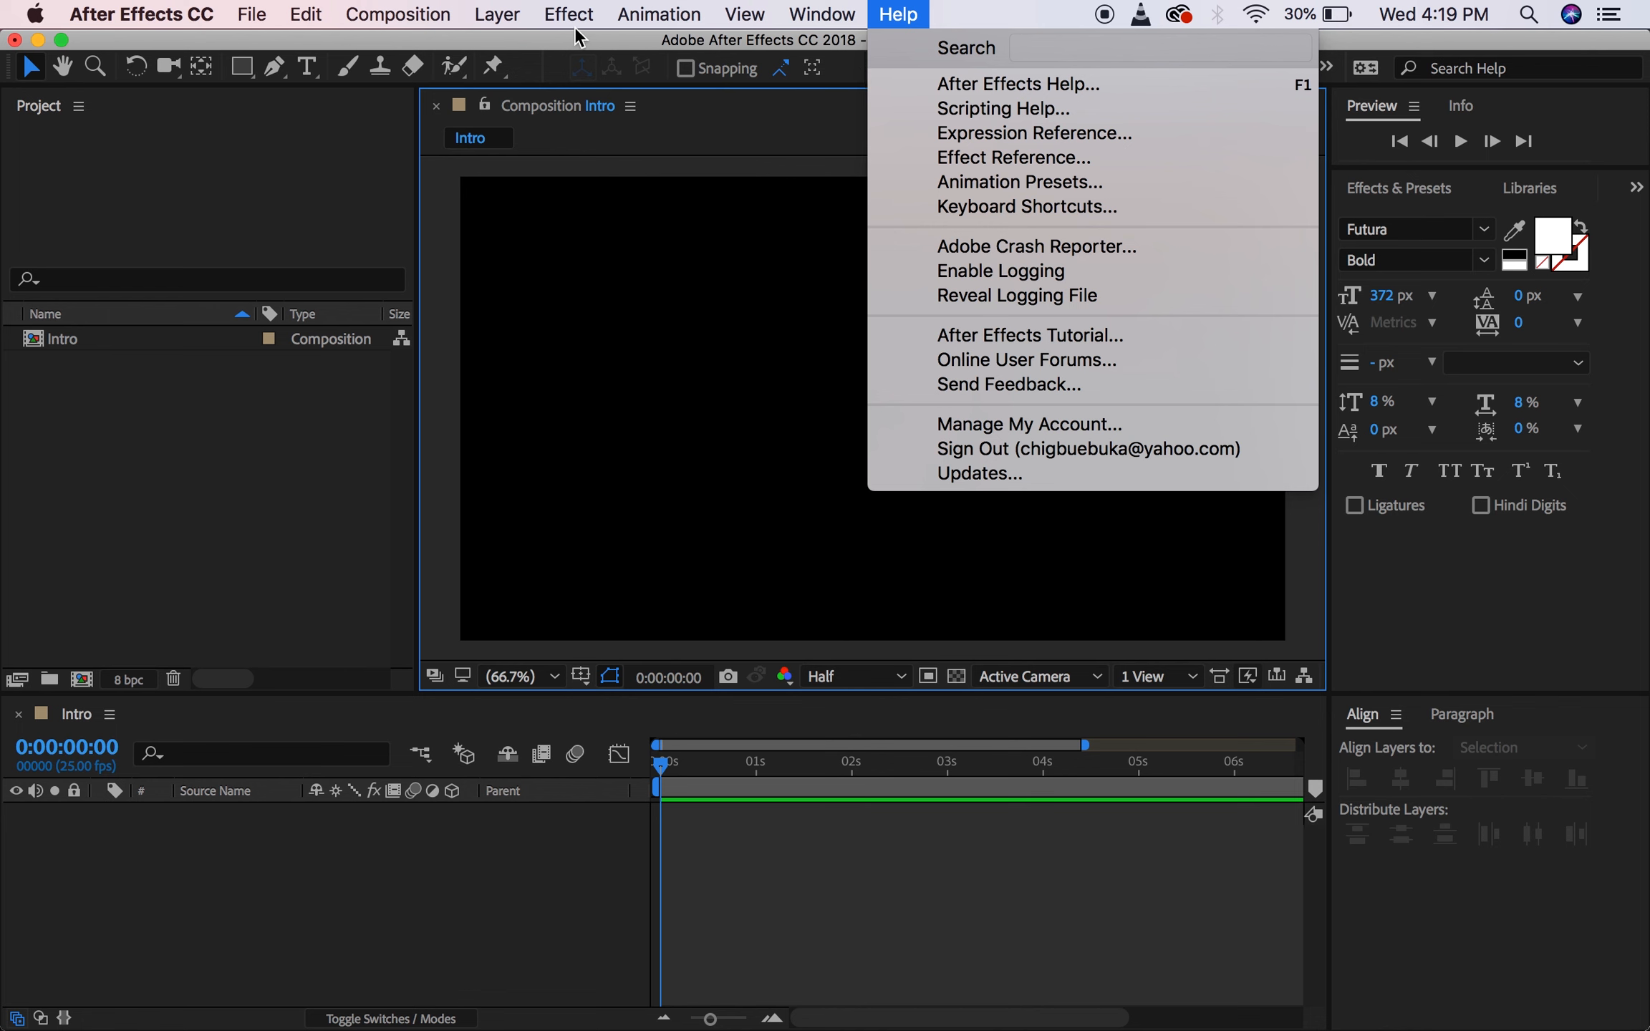
pyautogui.moveTo(315, 18)
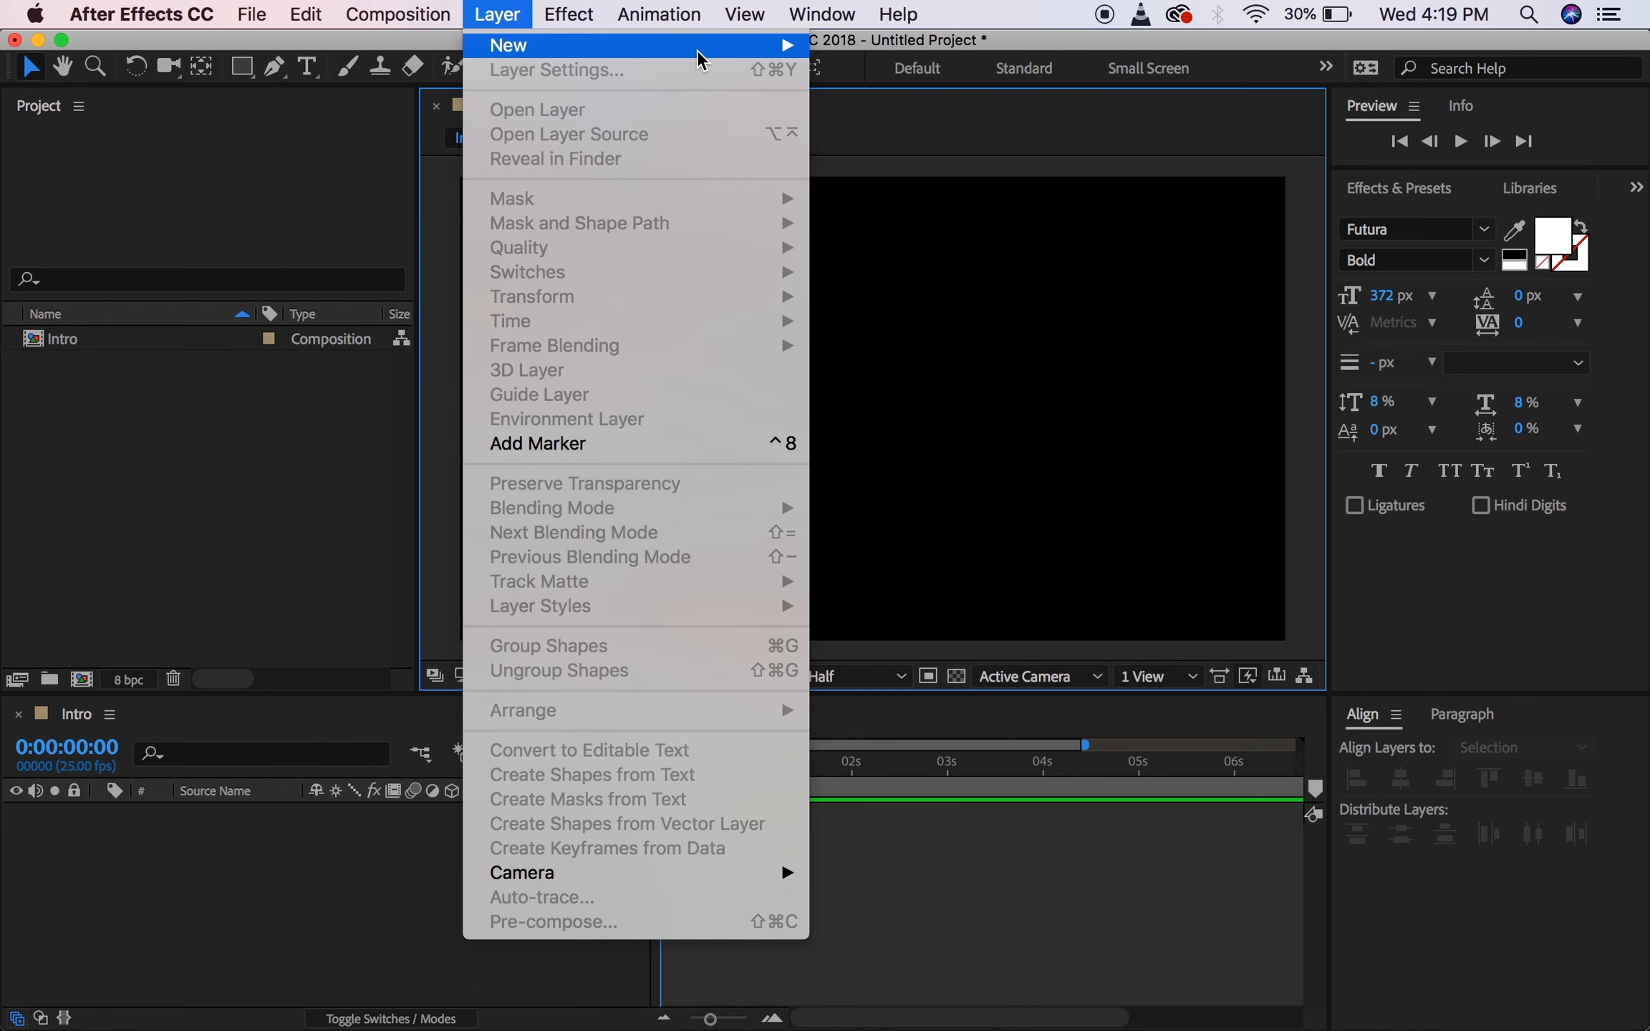
pyautogui.moveTo(718, 59)
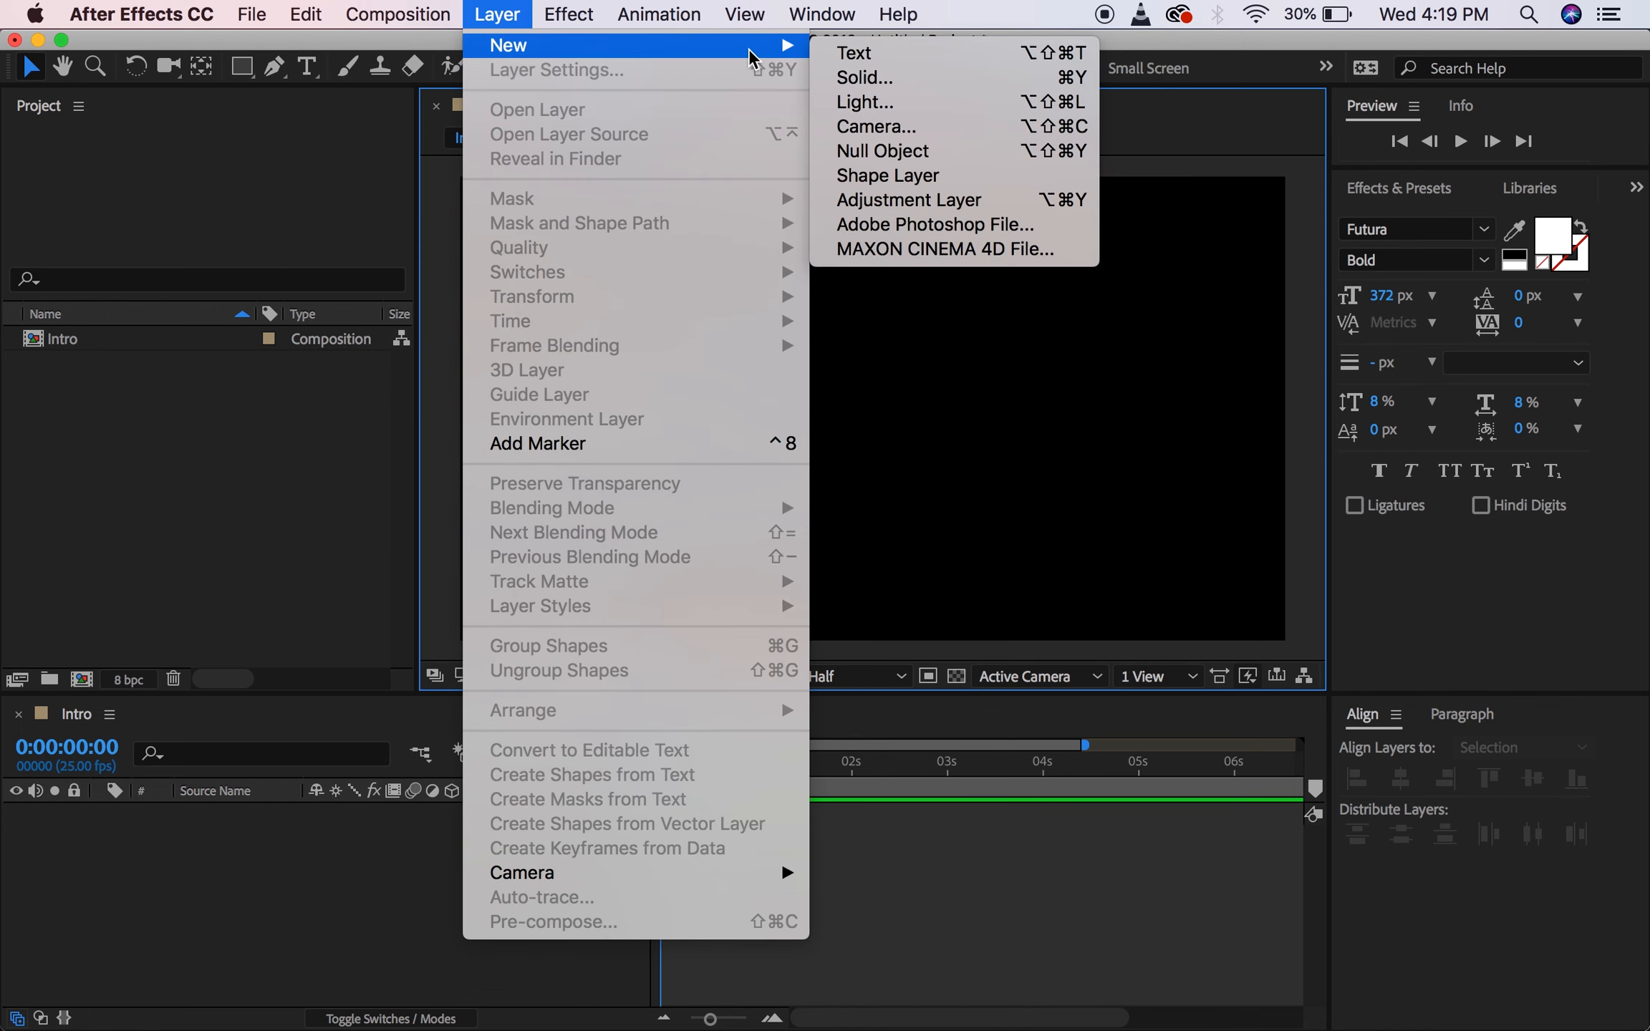
pyautogui.click(864, 78)
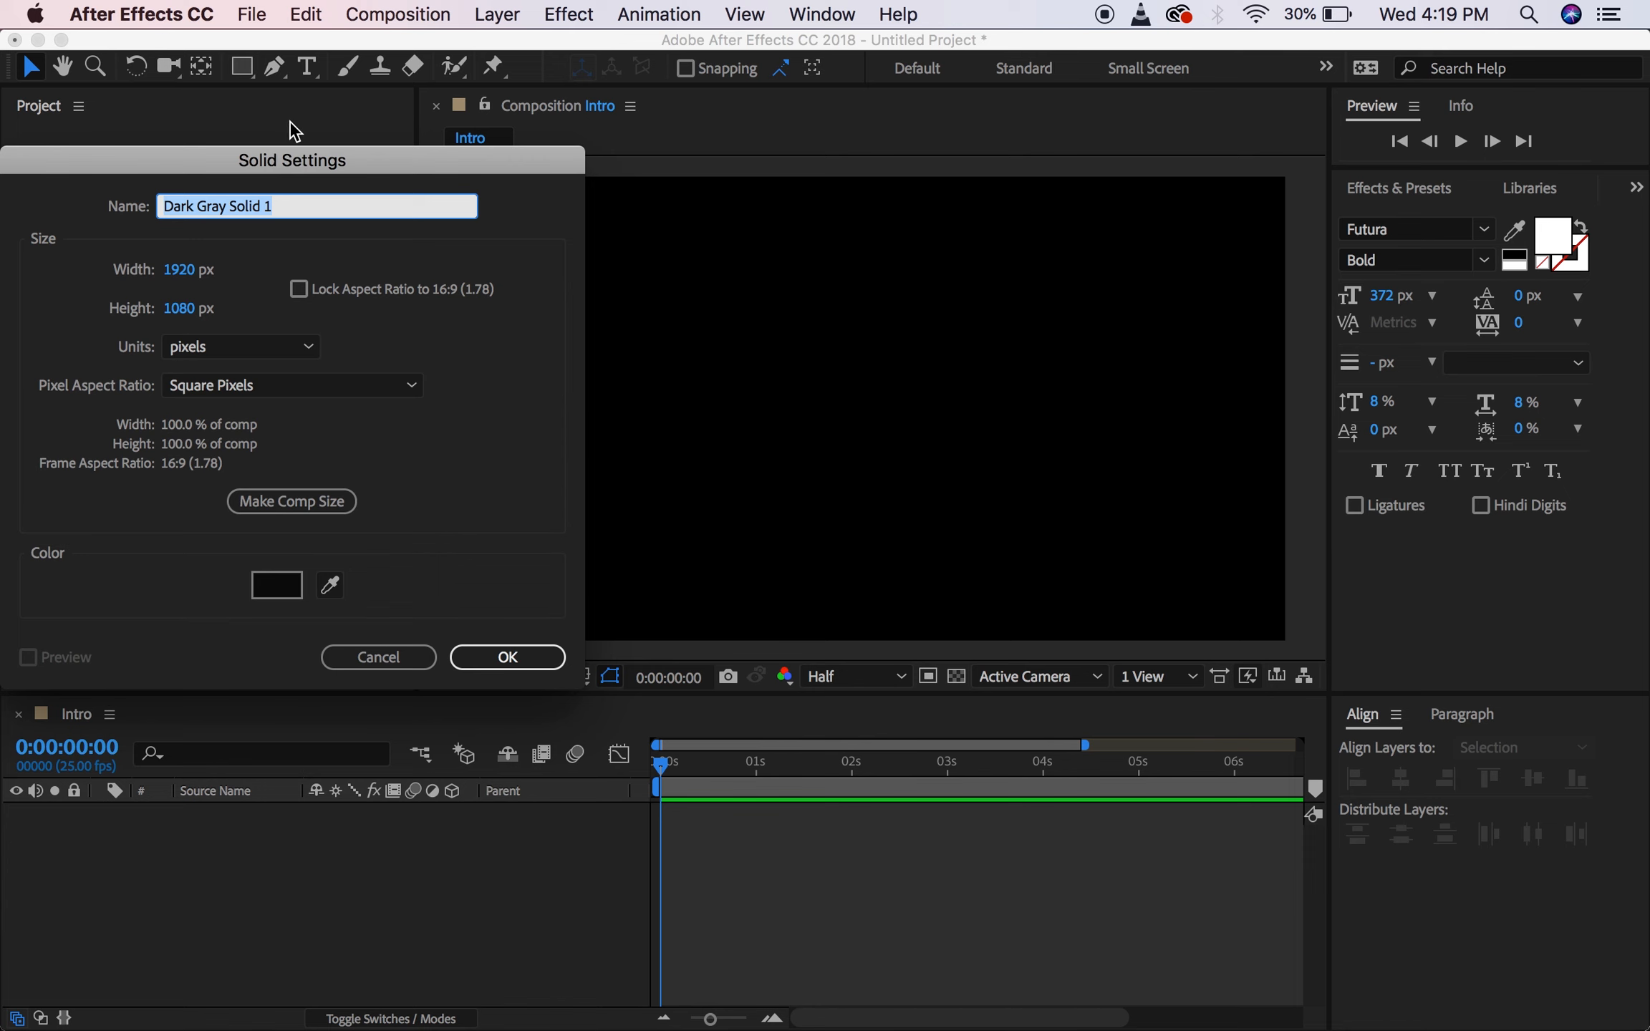
pyautogui.moveTo(272, 160); pyautogui.dragTo(827, 156)
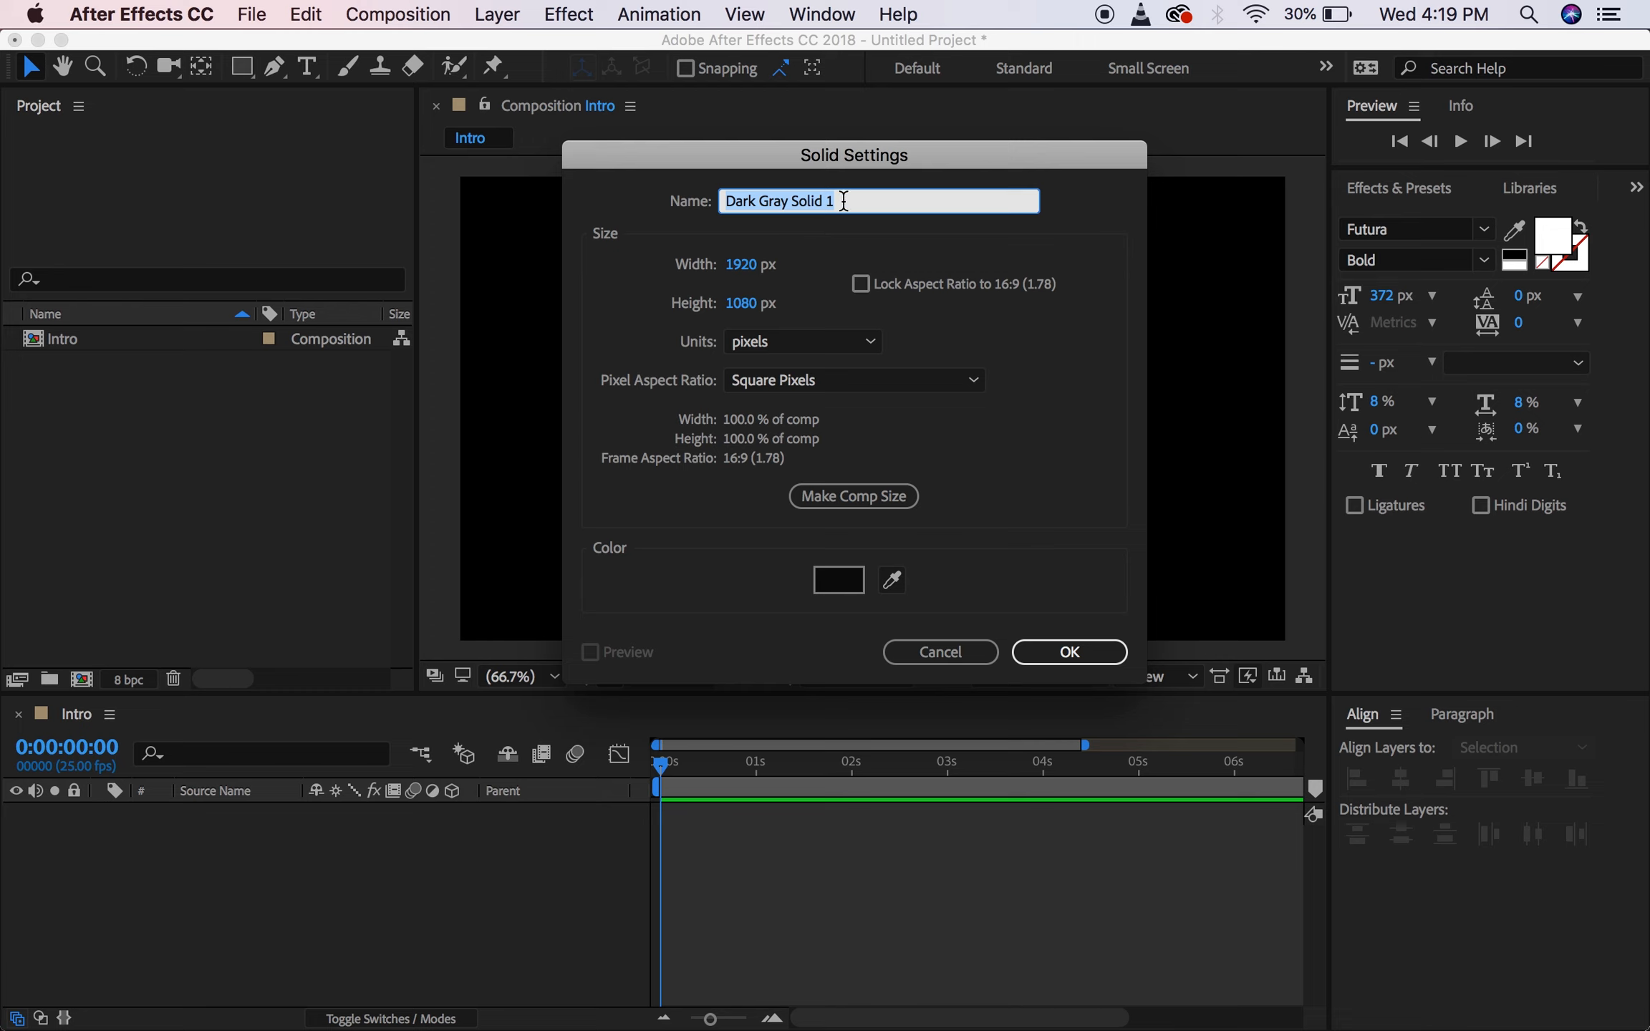
pyautogui.moveTo(844, 202); pyautogui.dragTo(679, 188)
pyautogui.write('Background')
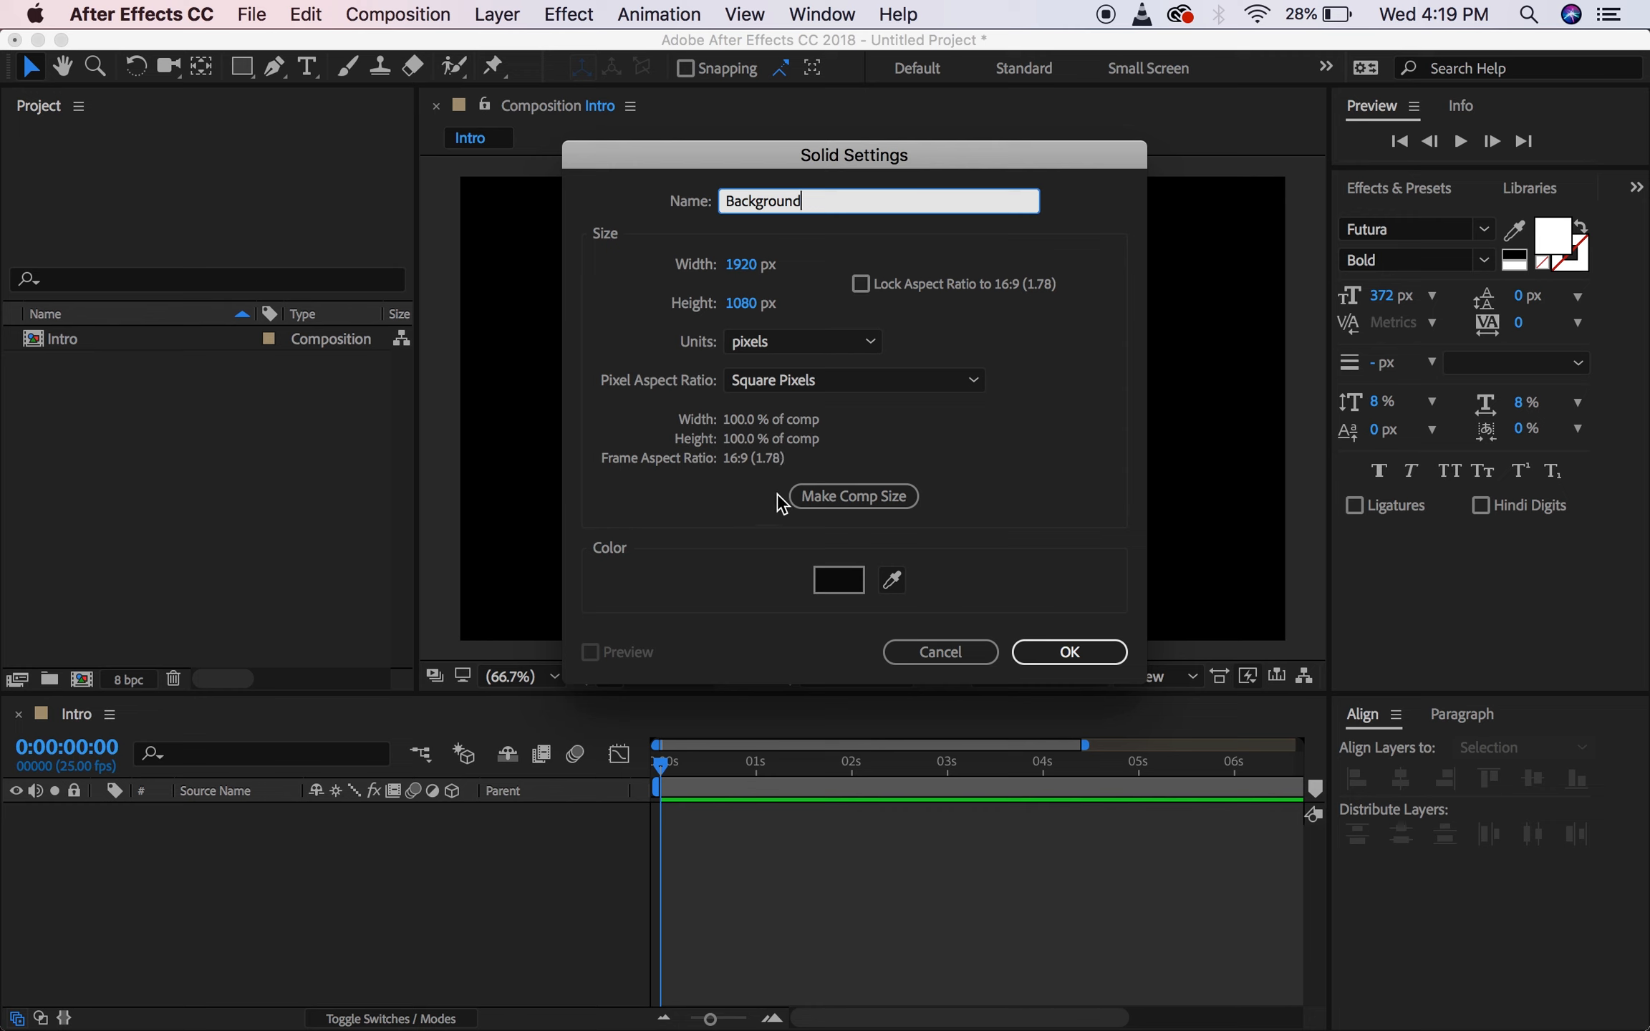
# Give the Background solid the dark blue colour 00165A and add it to the composition.
pyautogui.click(835, 581)
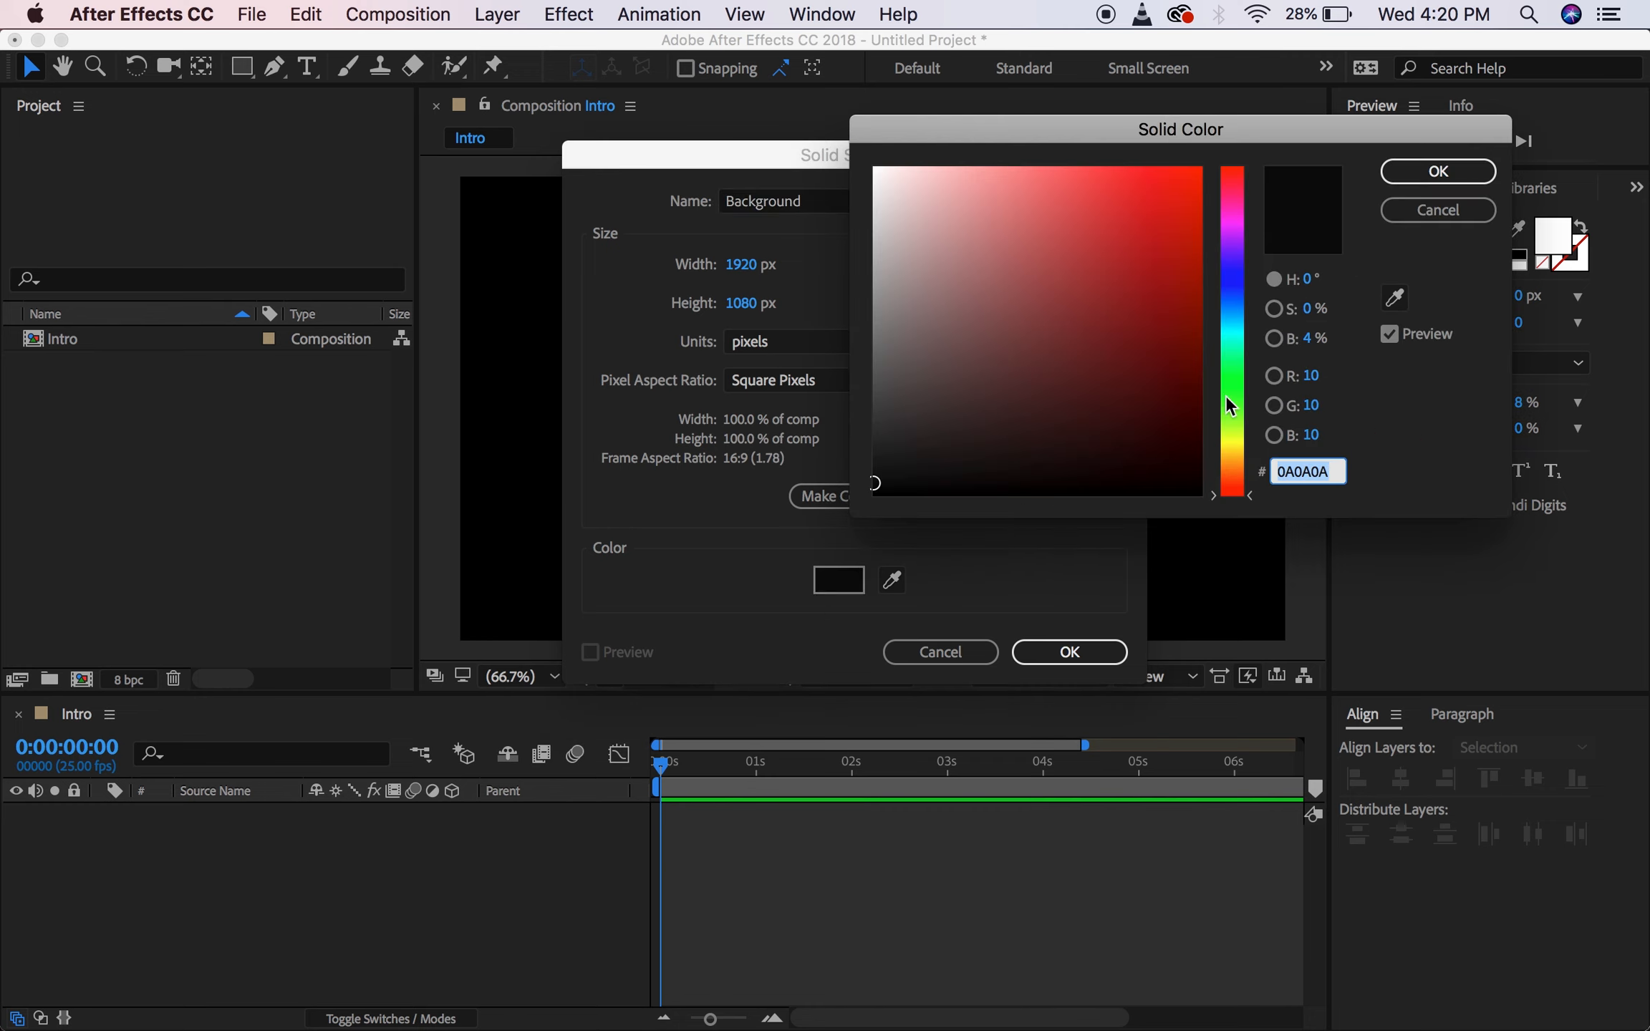
pyautogui.moveTo(1233, 315); pyautogui.dragTo(1237, 297)
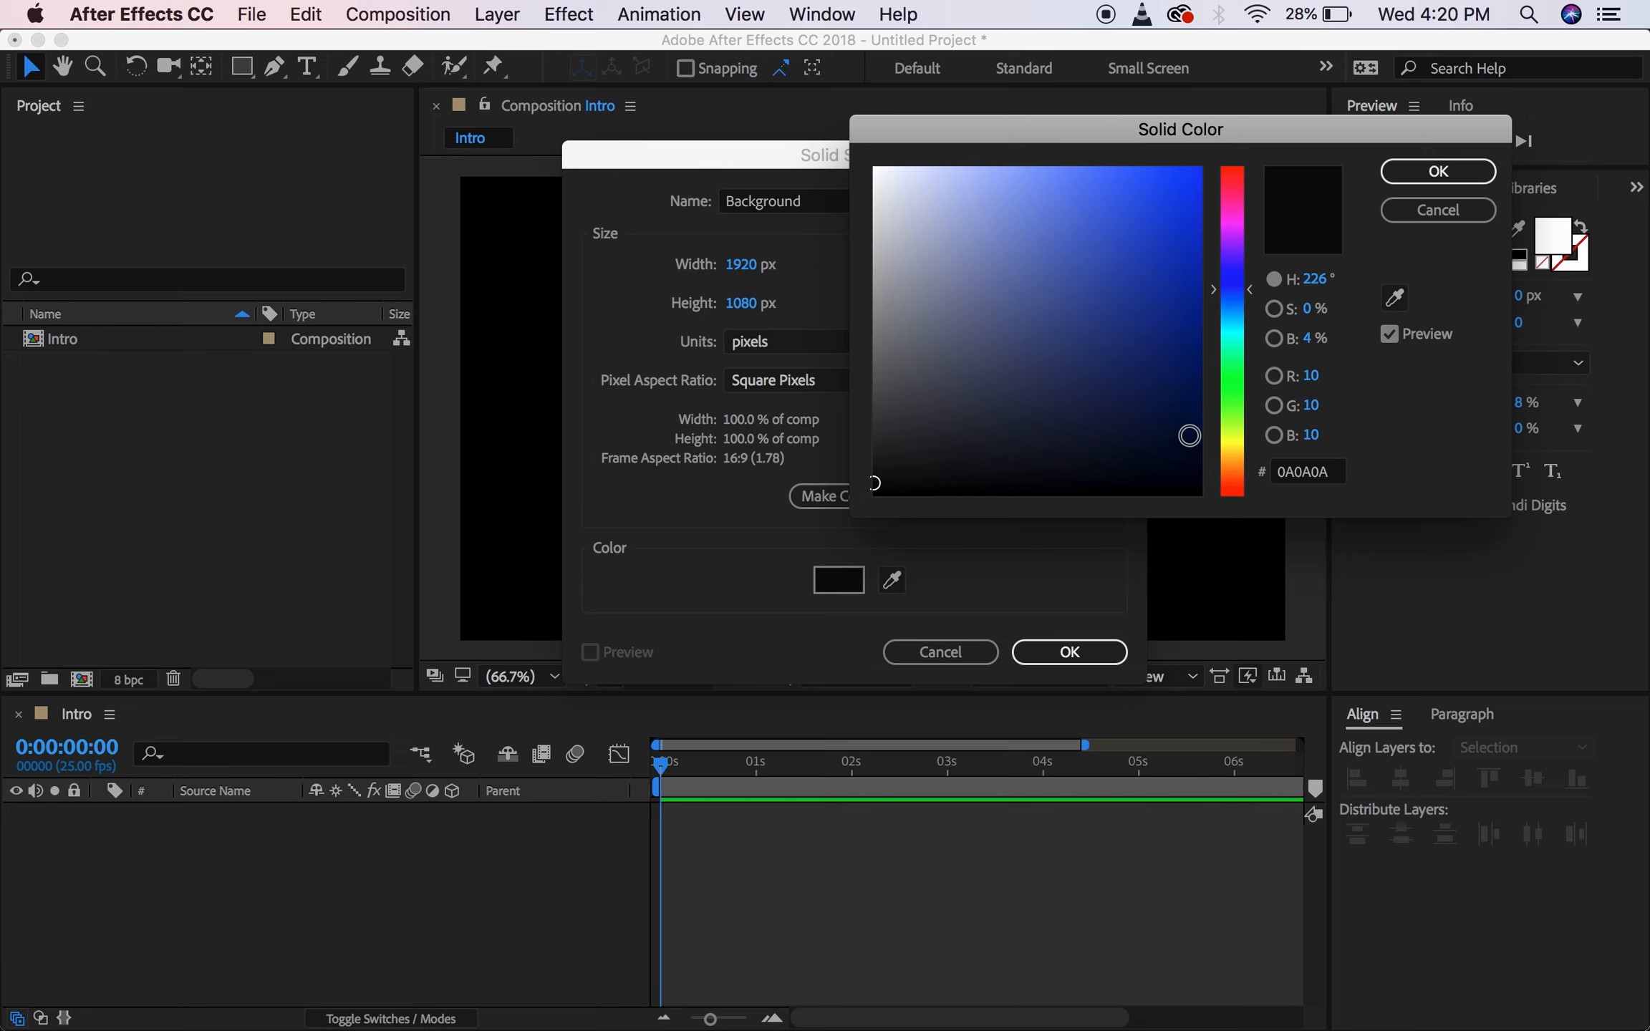
pyautogui.moveTo(1190, 434); pyautogui.dragTo(1203, 370)
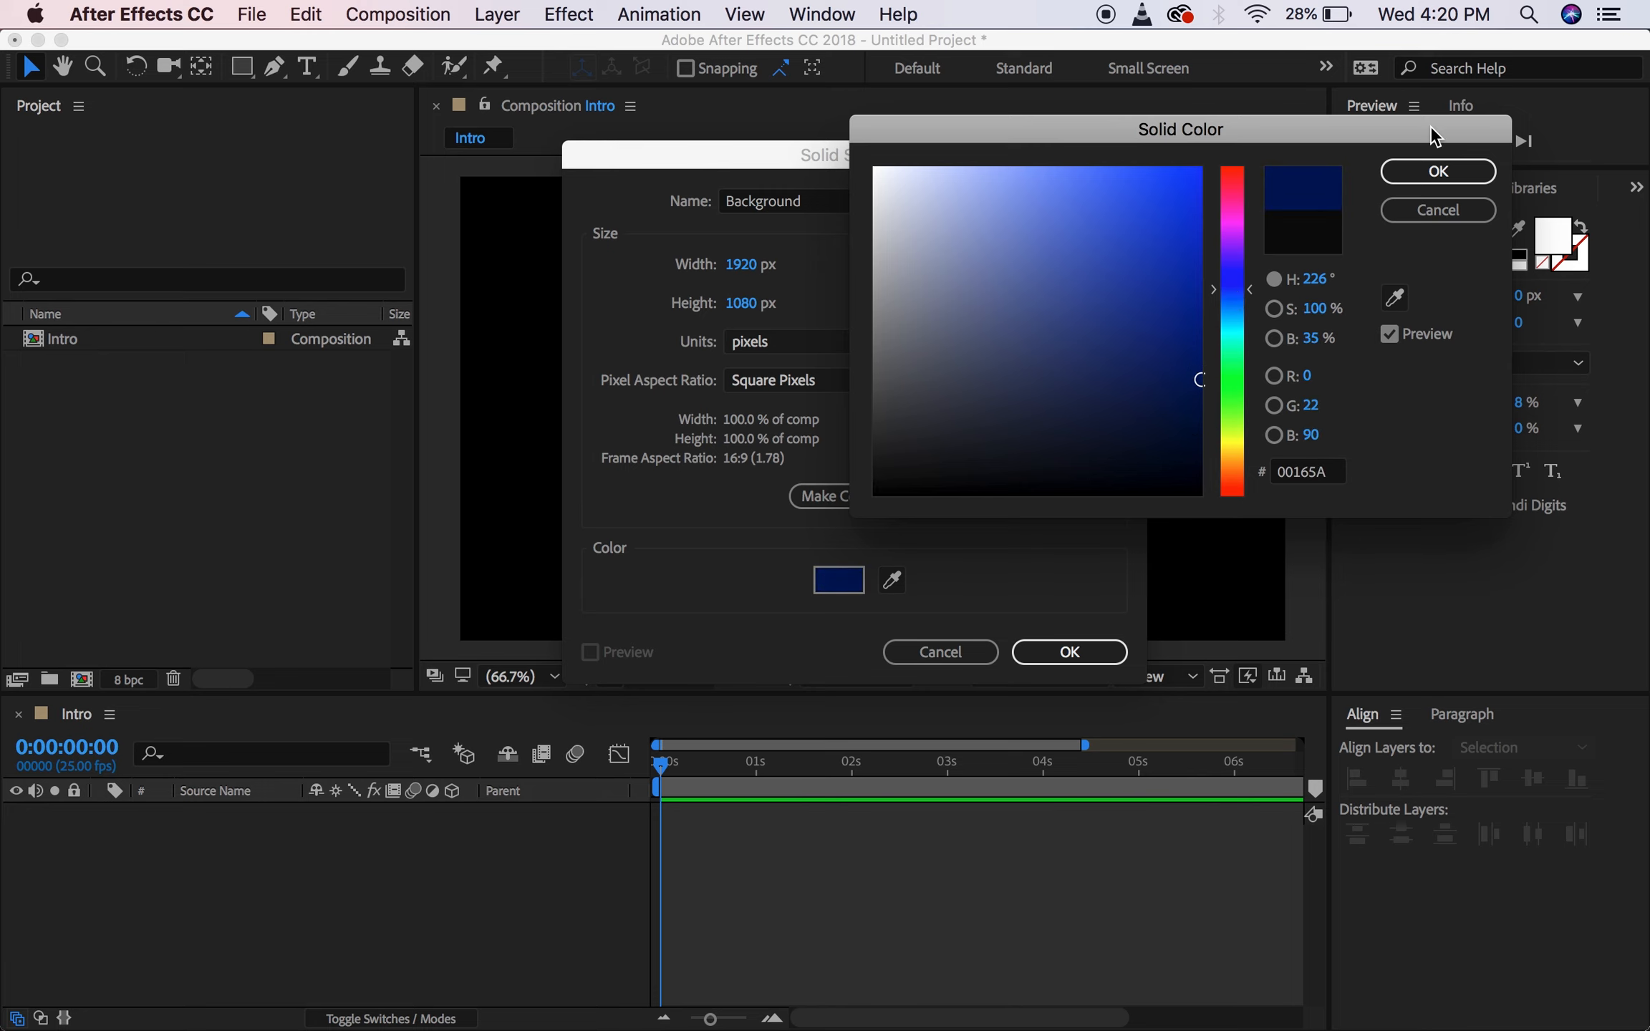
pyautogui.click(1419, 166)
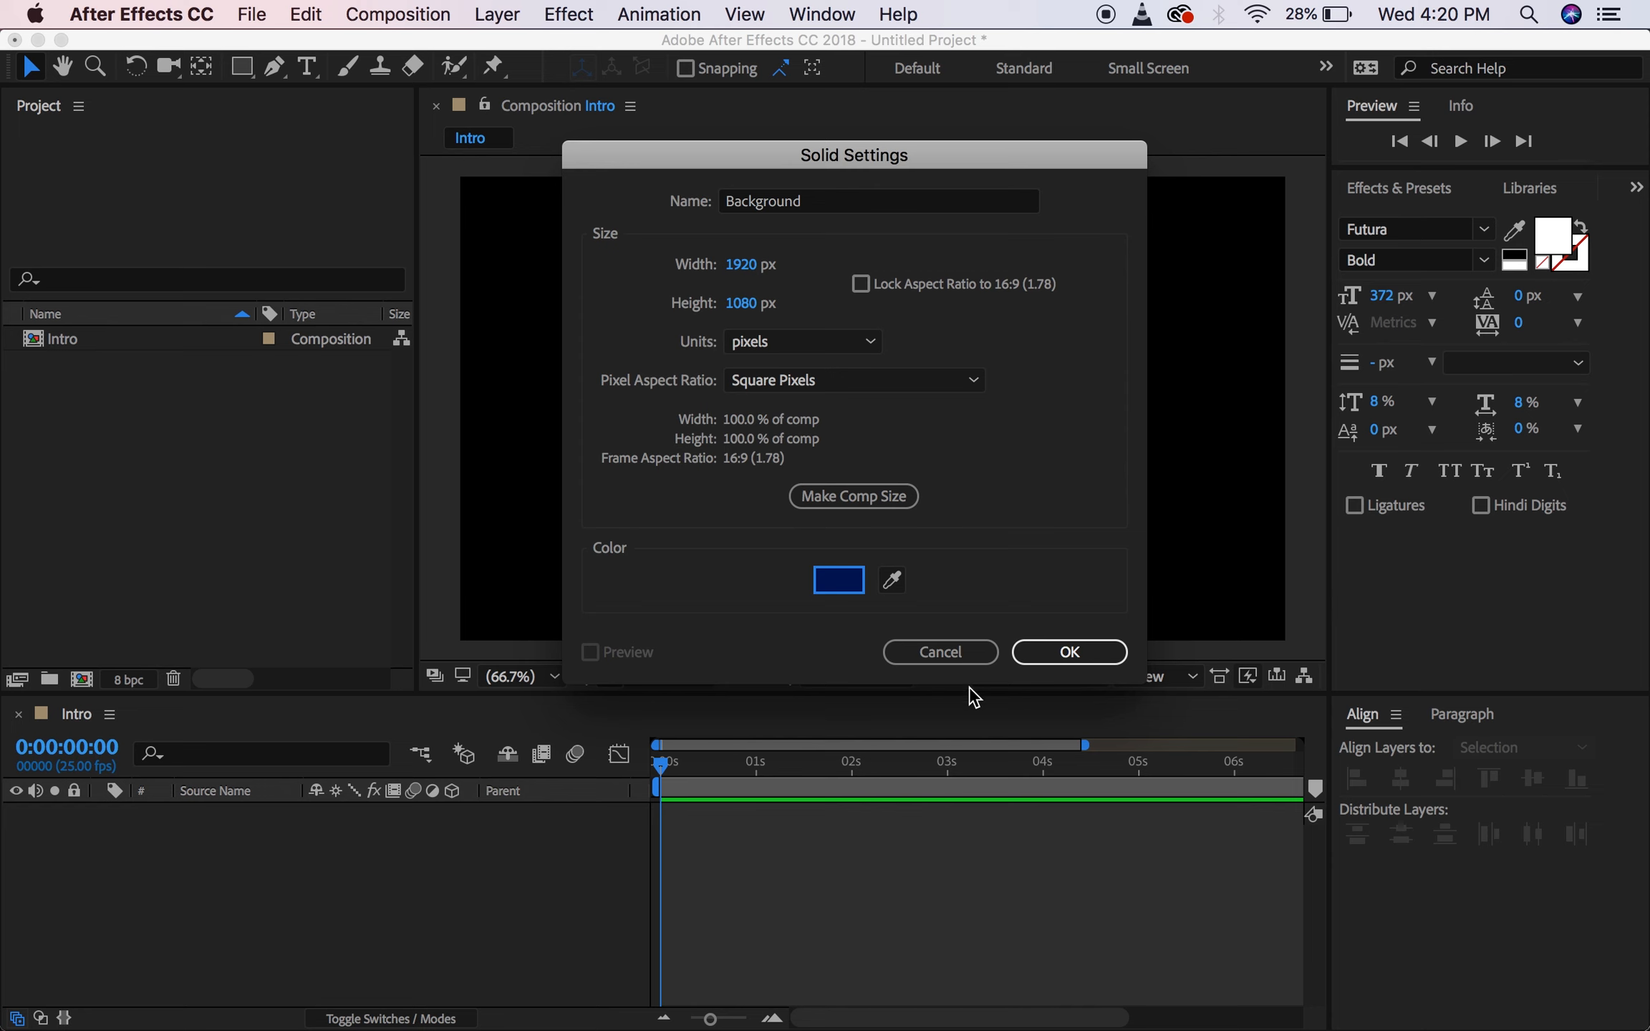
pyautogui.click(1031, 657)
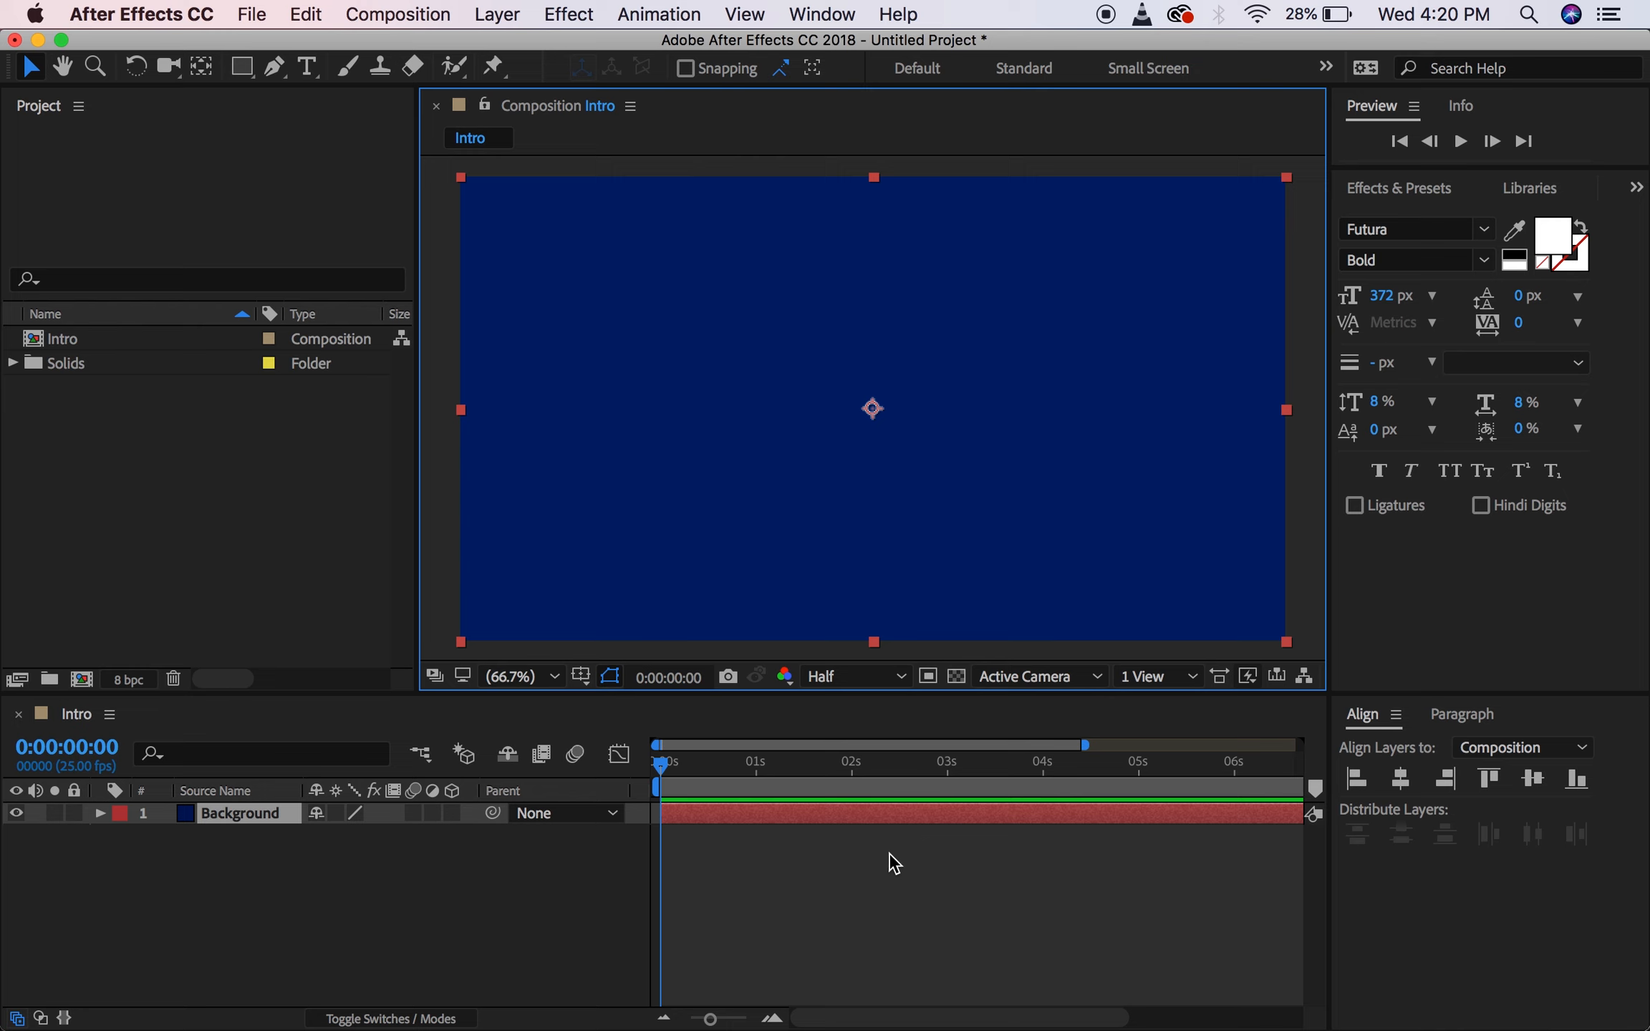
# Check the Background layer against the transparency grid, leaving the grid switched off.
pyautogui.click(530, 868)
pyautogui.click(247, 813)
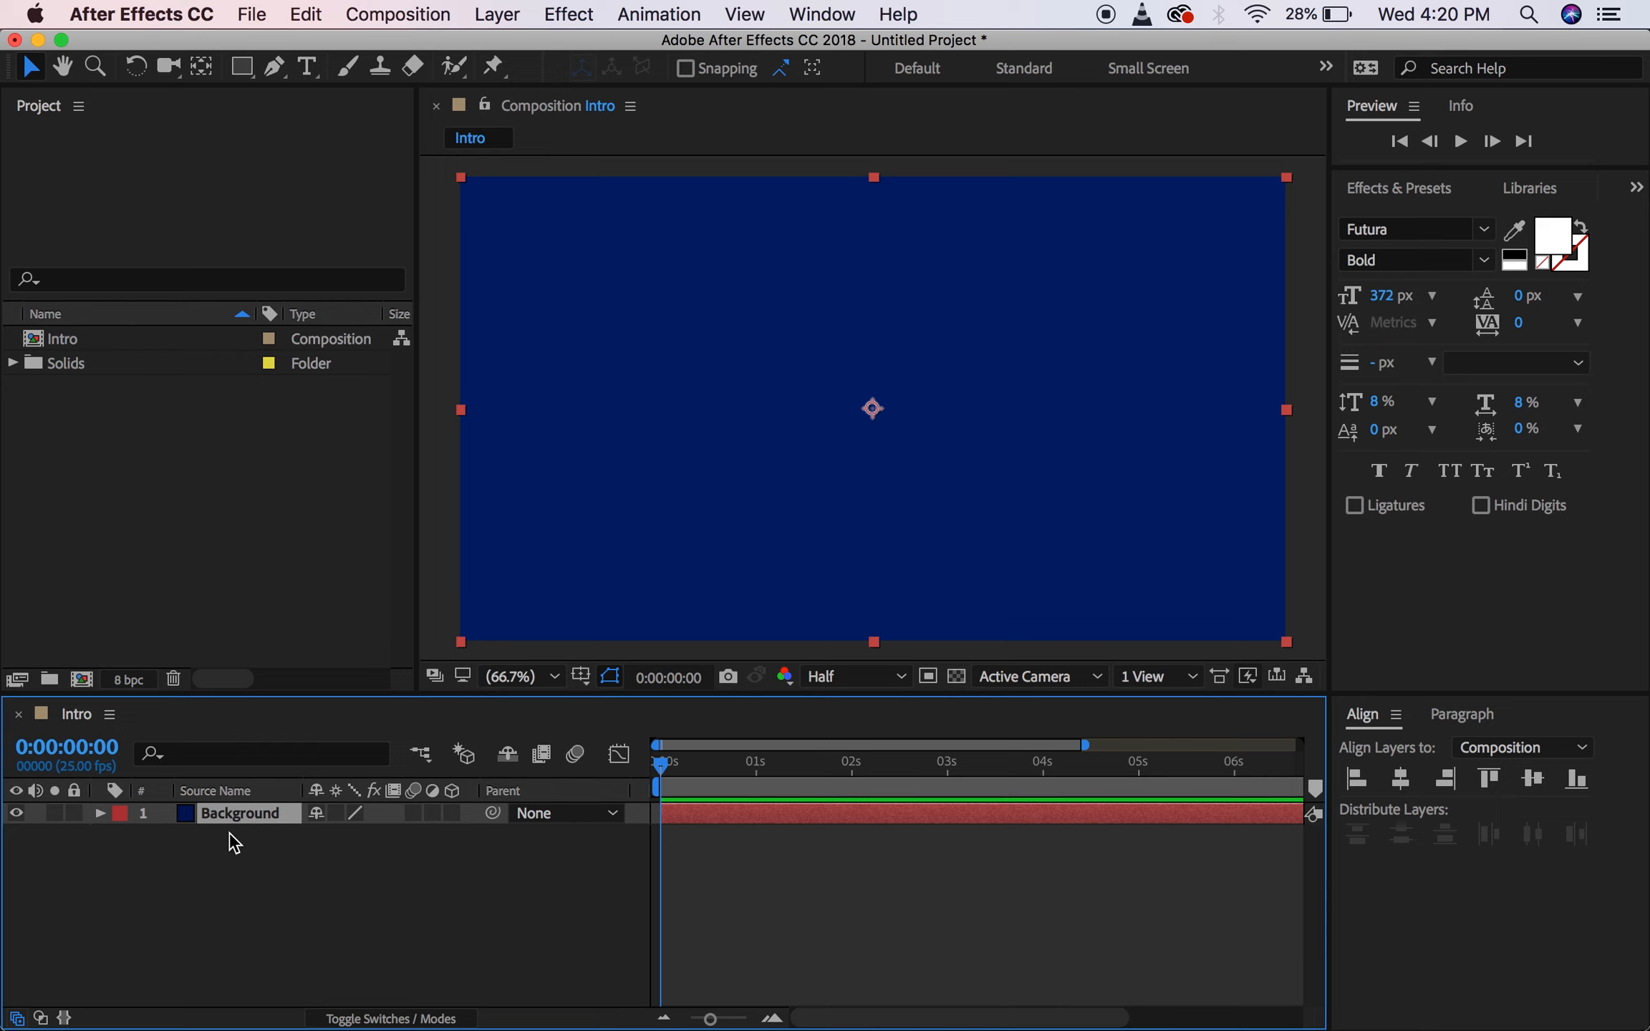
pyautogui.click(217, 888)
pyautogui.click(244, 816)
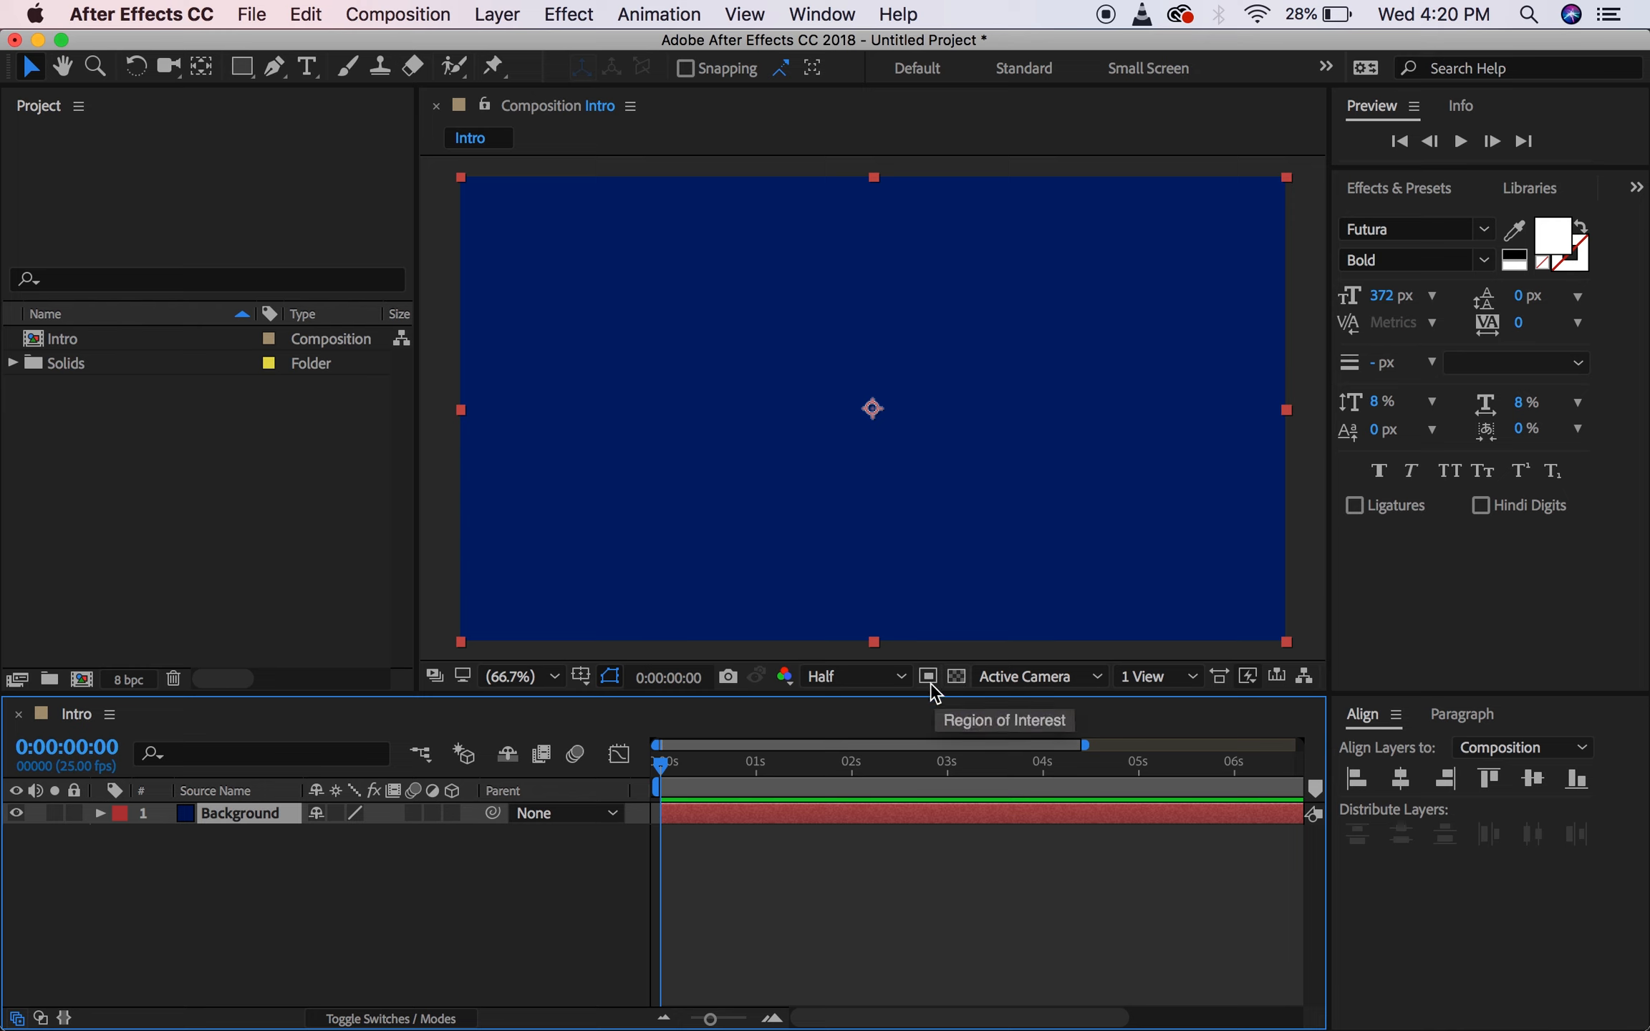
pyautogui.click(957, 677)
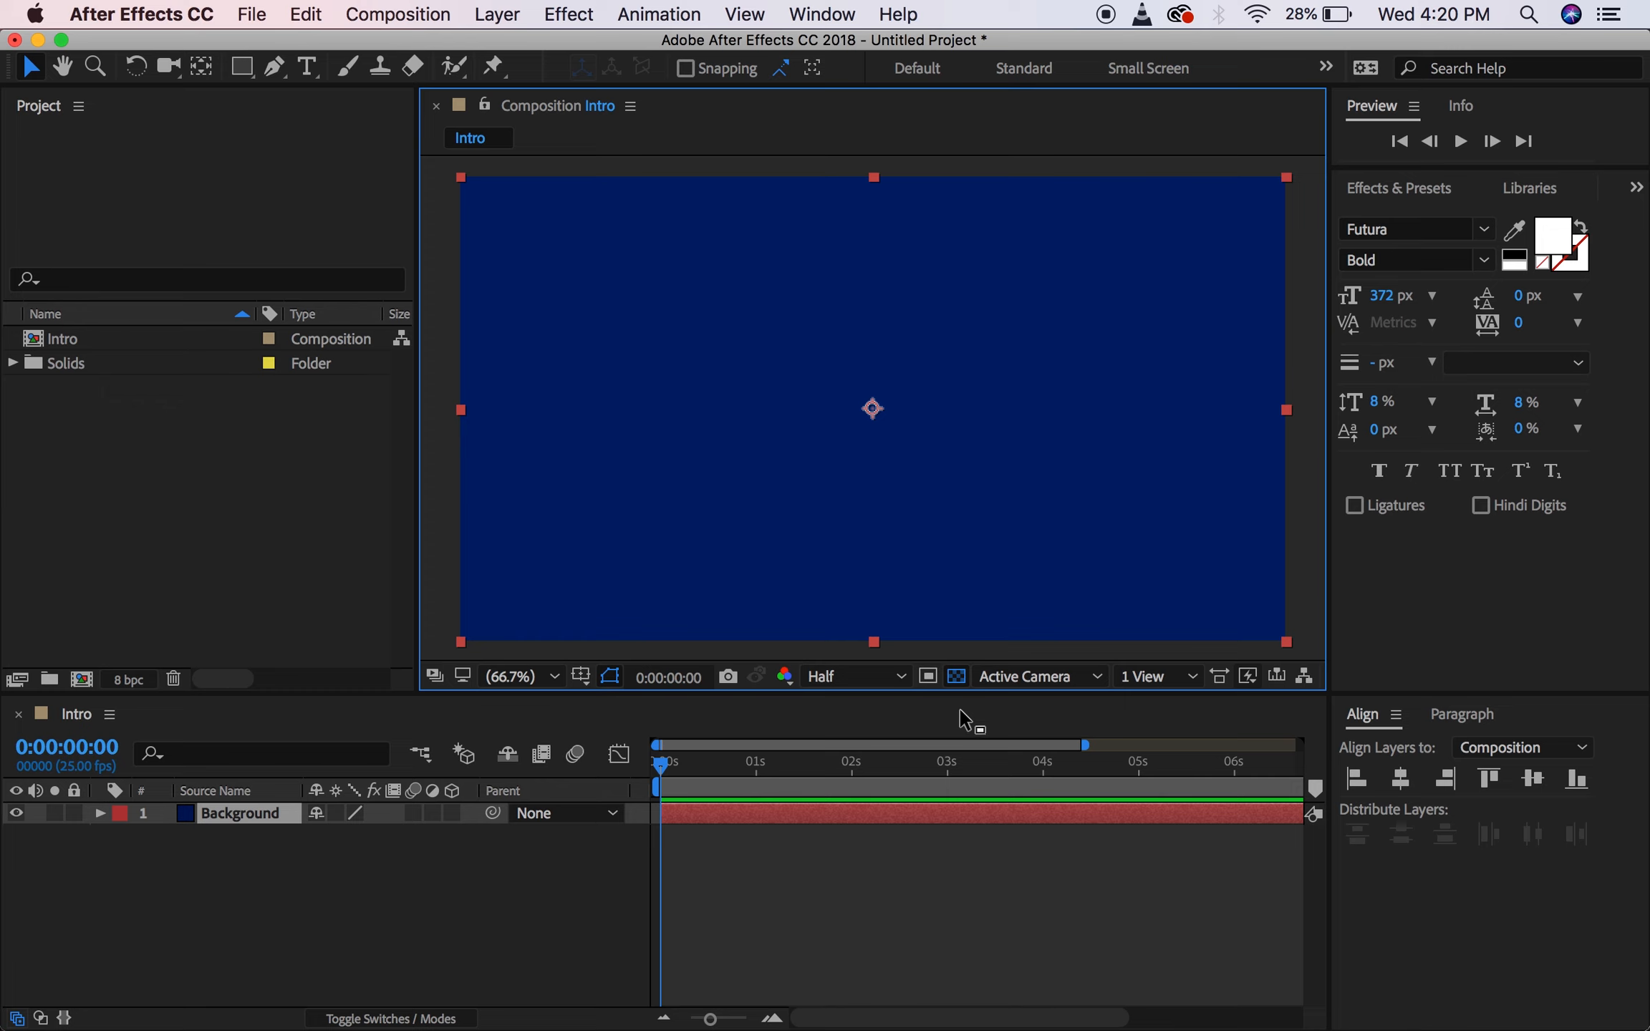
pyautogui.click(956, 678)
pyautogui.click(214, 795)
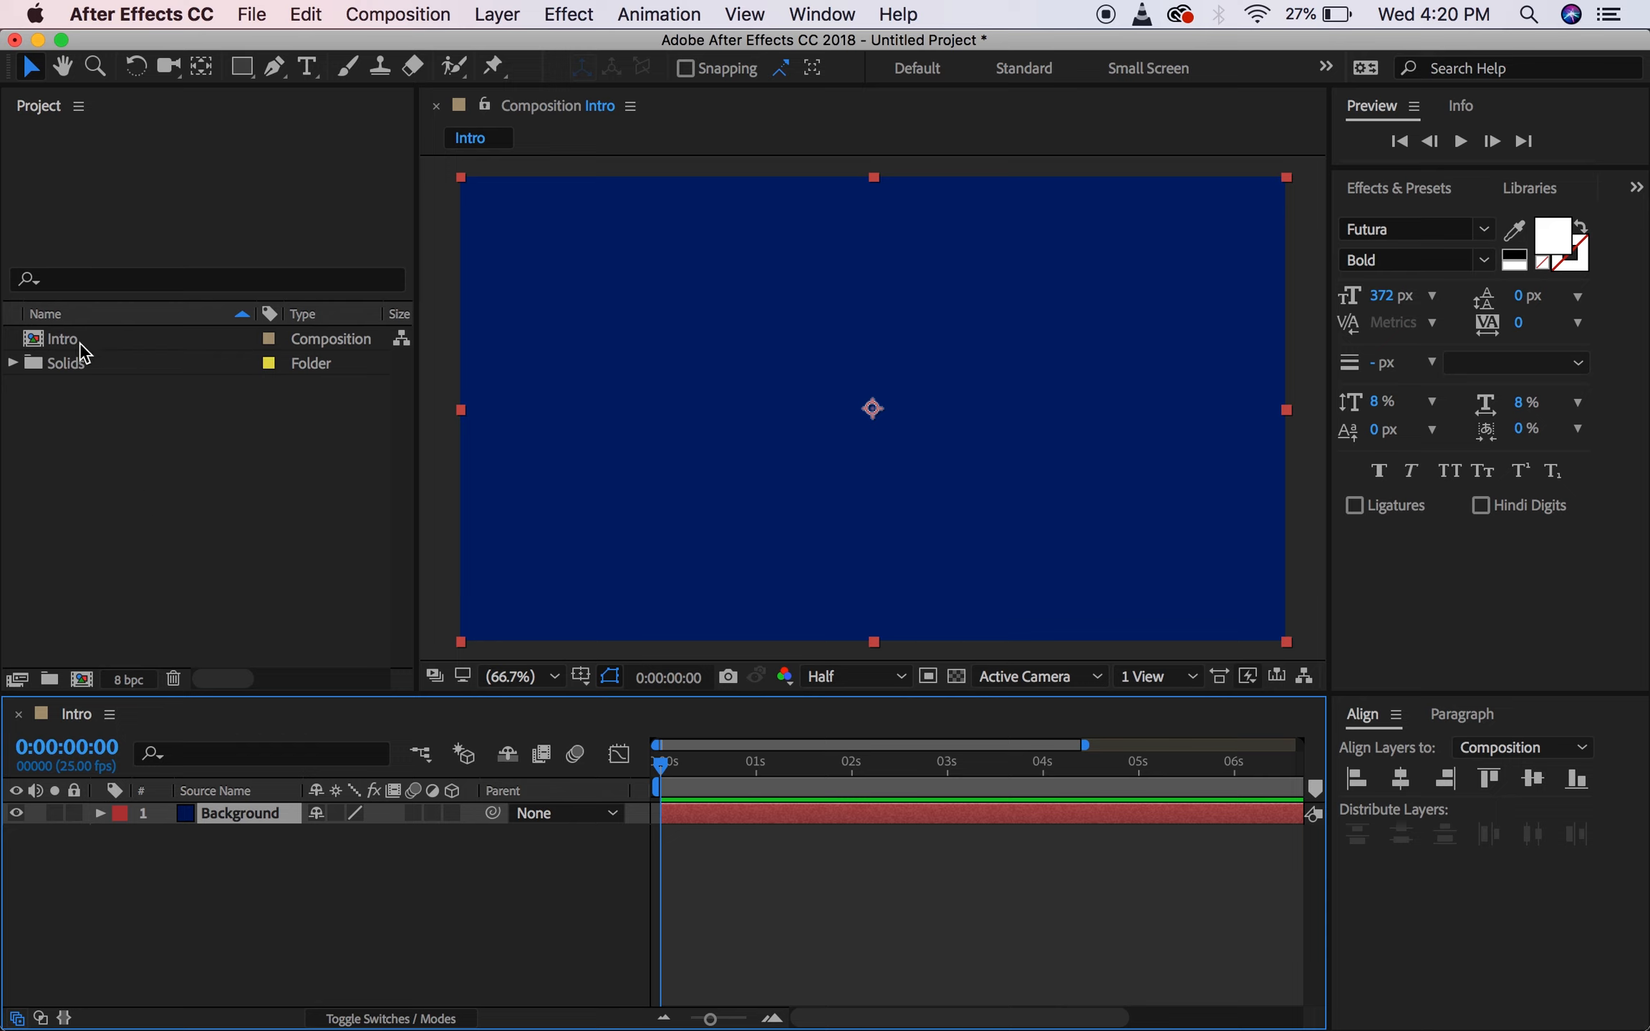
# Examine the Intro composition and the Background solid inside the project's Solids folder.
pyautogui.click(57, 341)
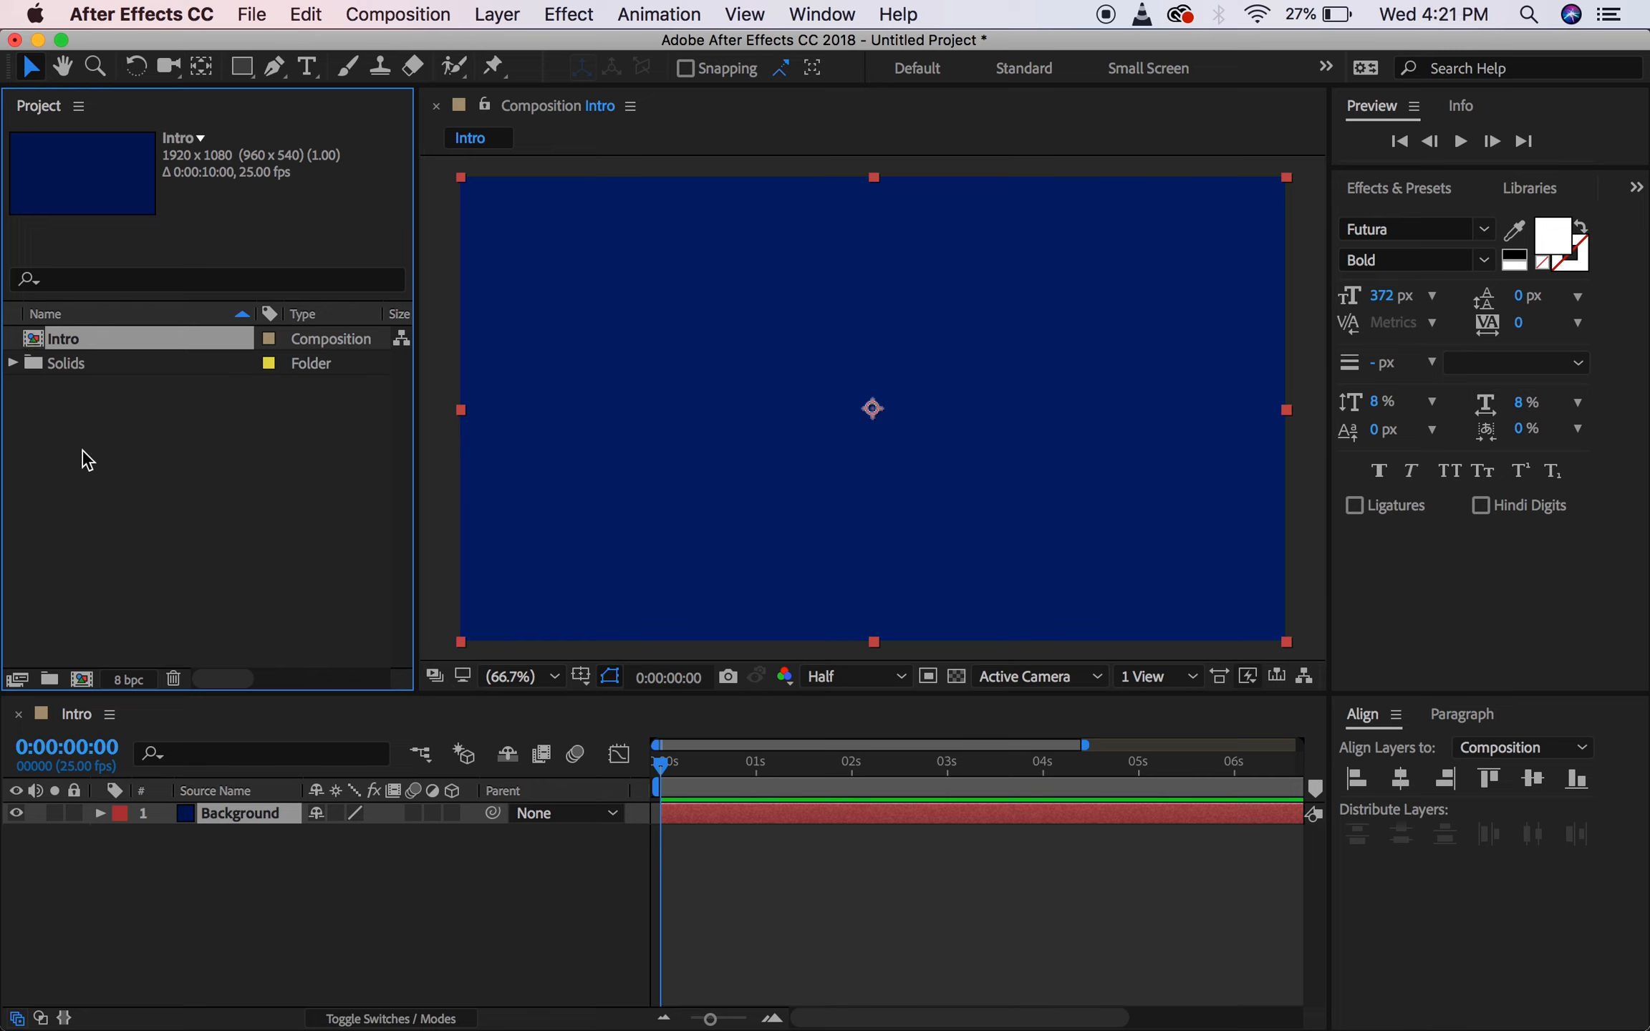
pyautogui.click(13, 363)
pyautogui.click(106, 392)
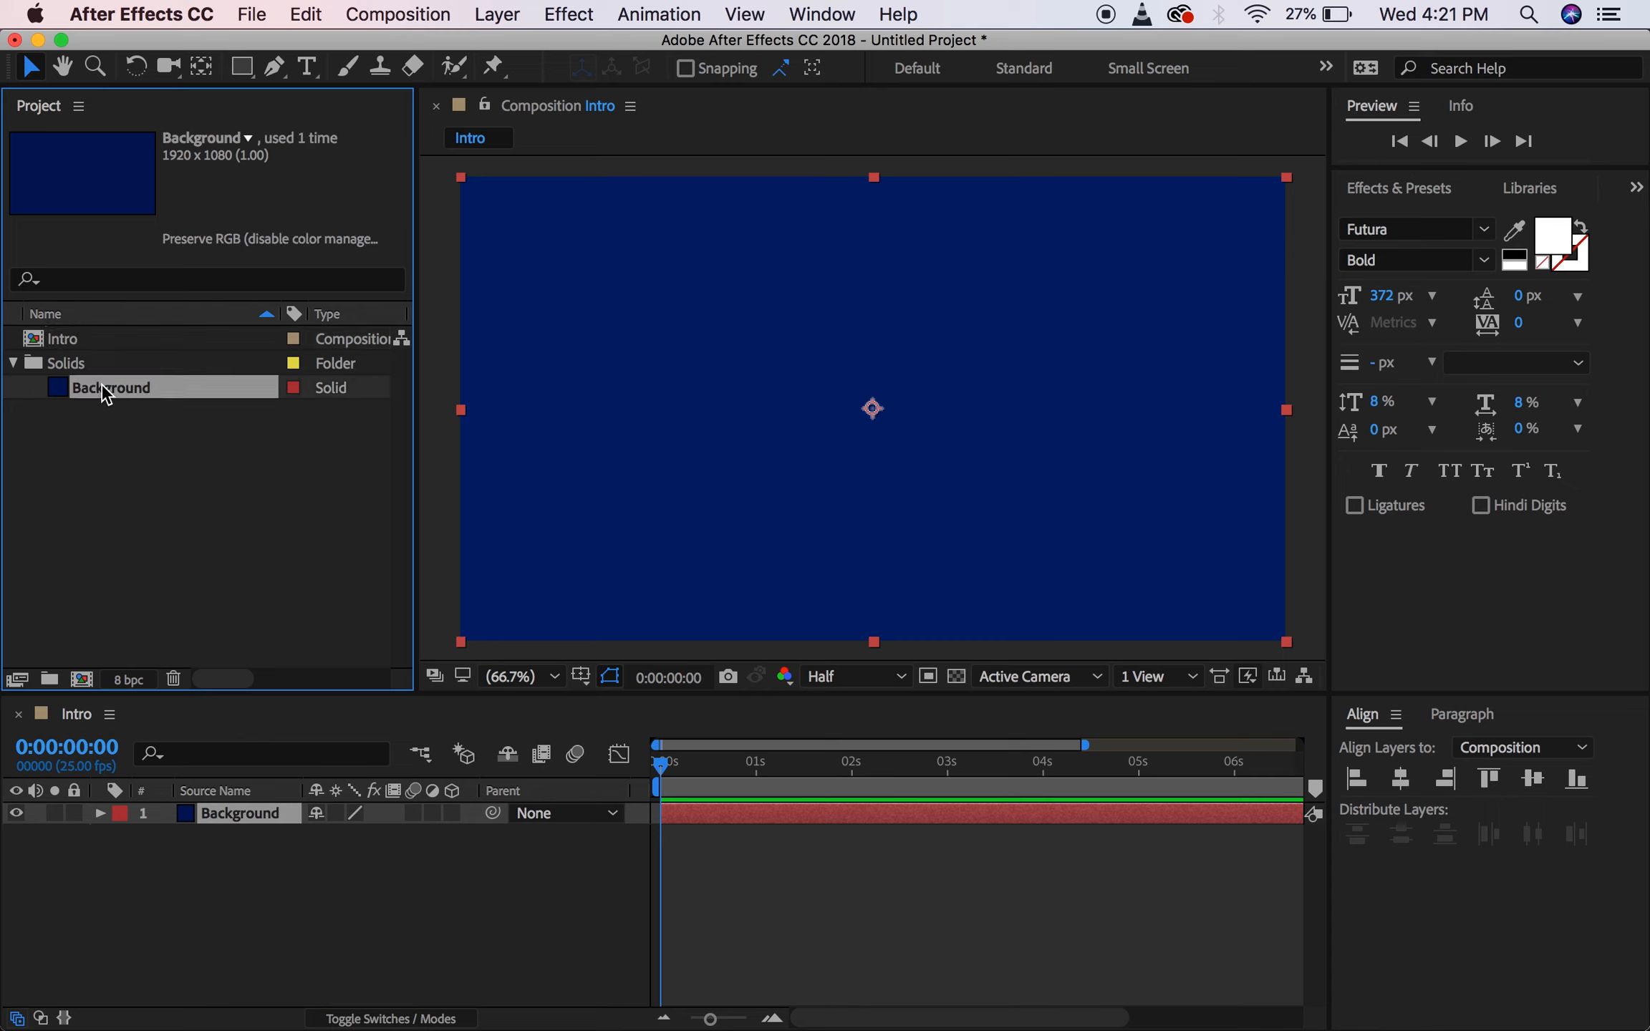
pyautogui.click(13, 363)
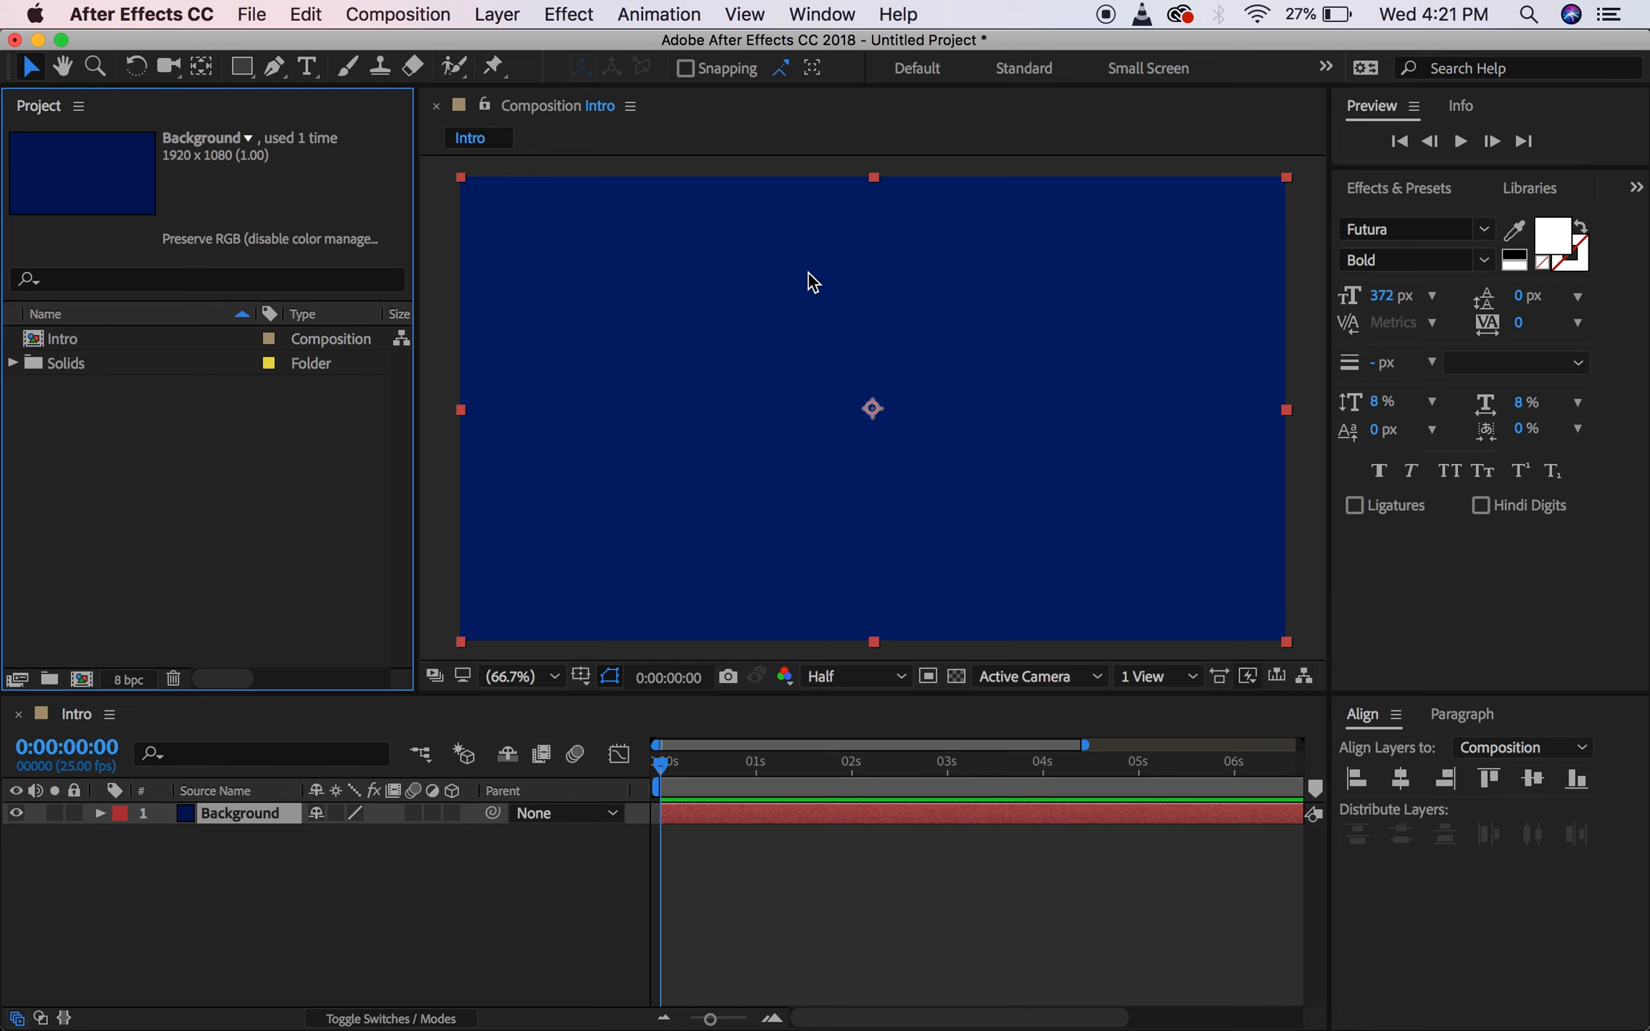
pyautogui.click(480, 915)
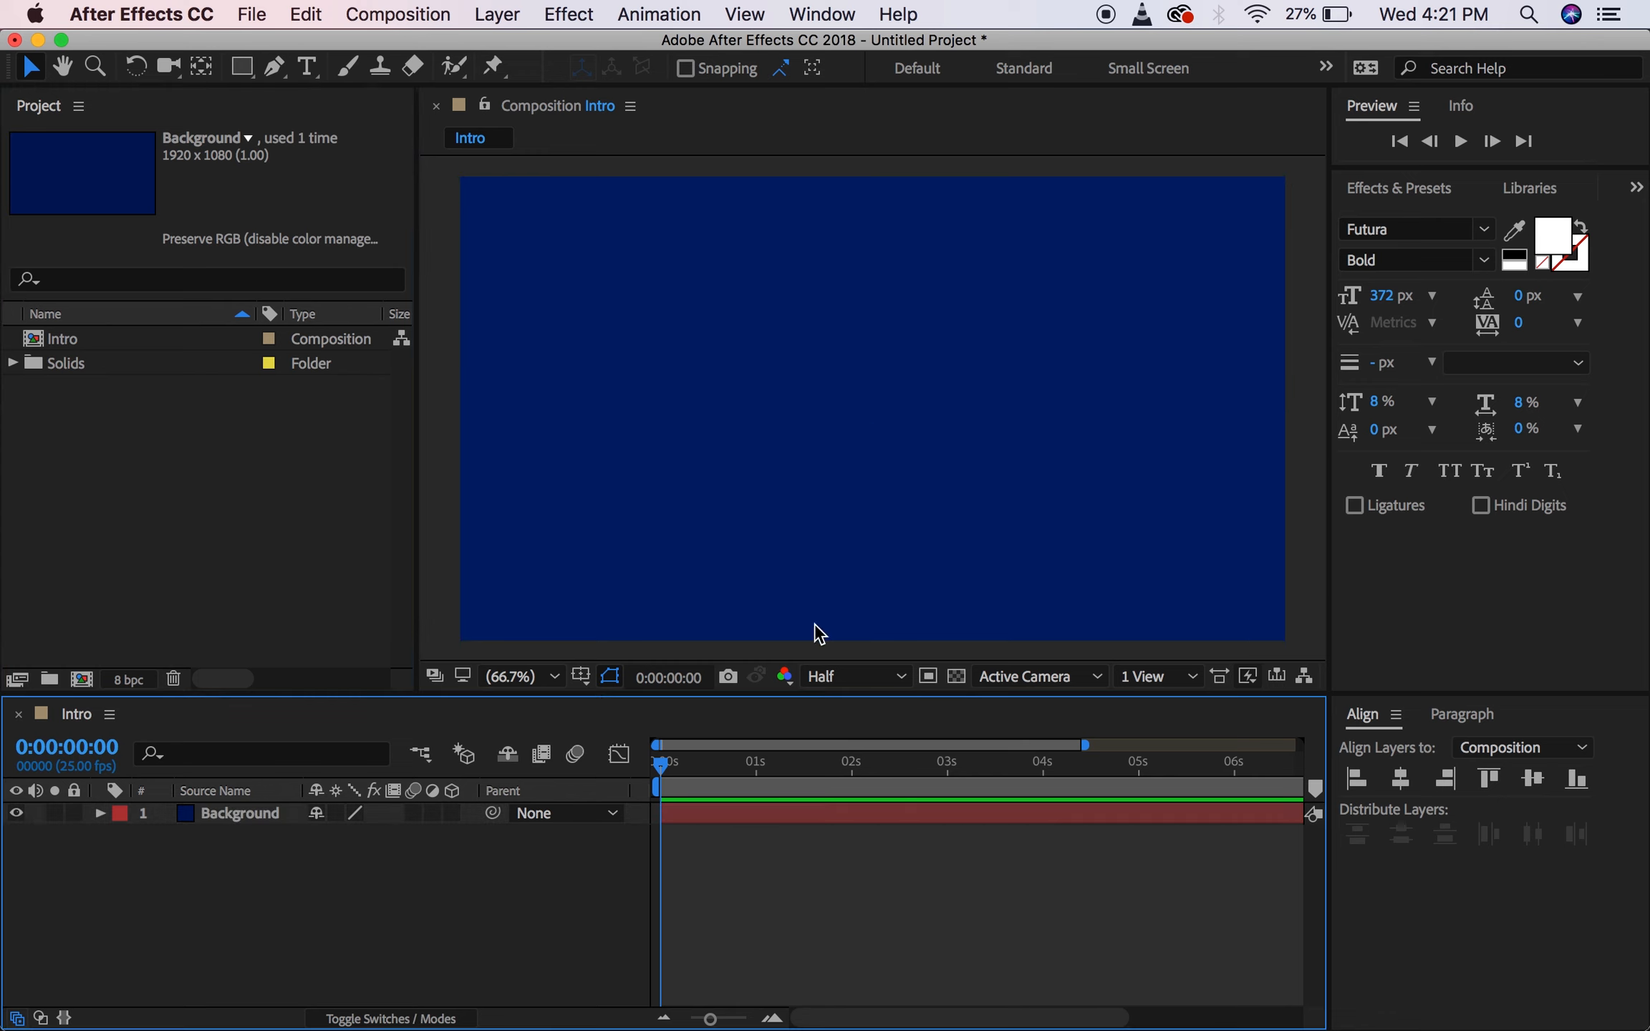
pyautogui.click(274, 814)
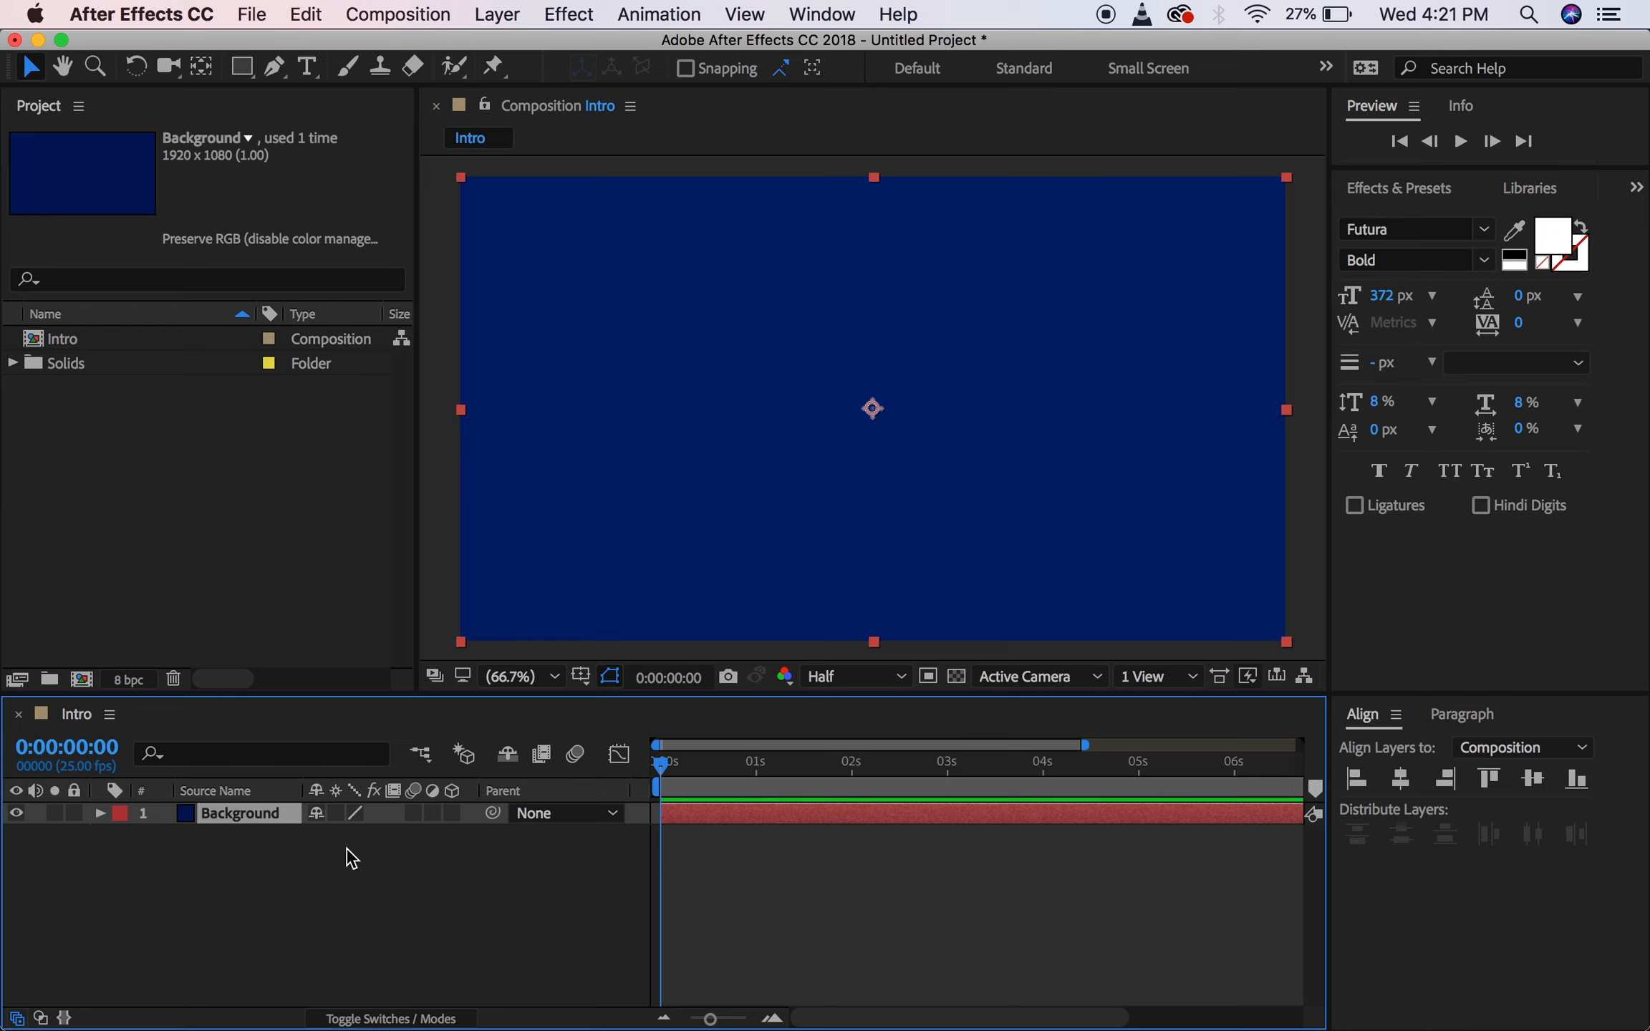
pyautogui.click(353, 877)
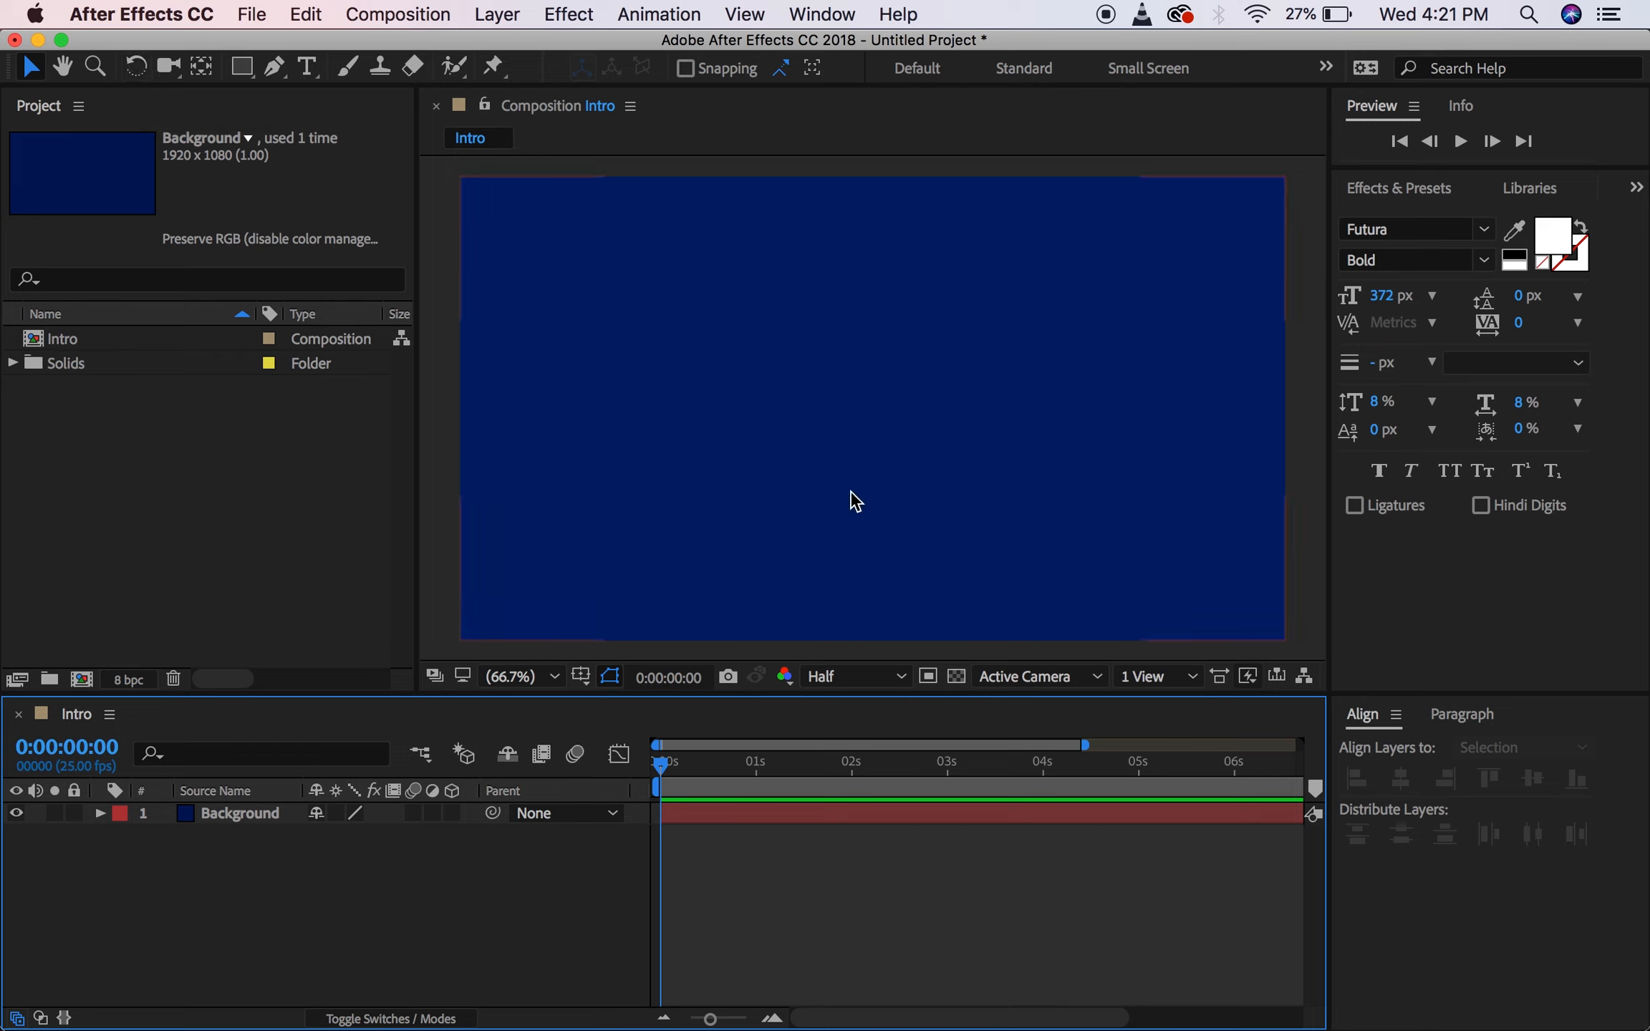
# Draw a rectangle shape on a new layer in the upper-left part of the composition with the Rectangle tool.
pyautogui.click(244, 69)
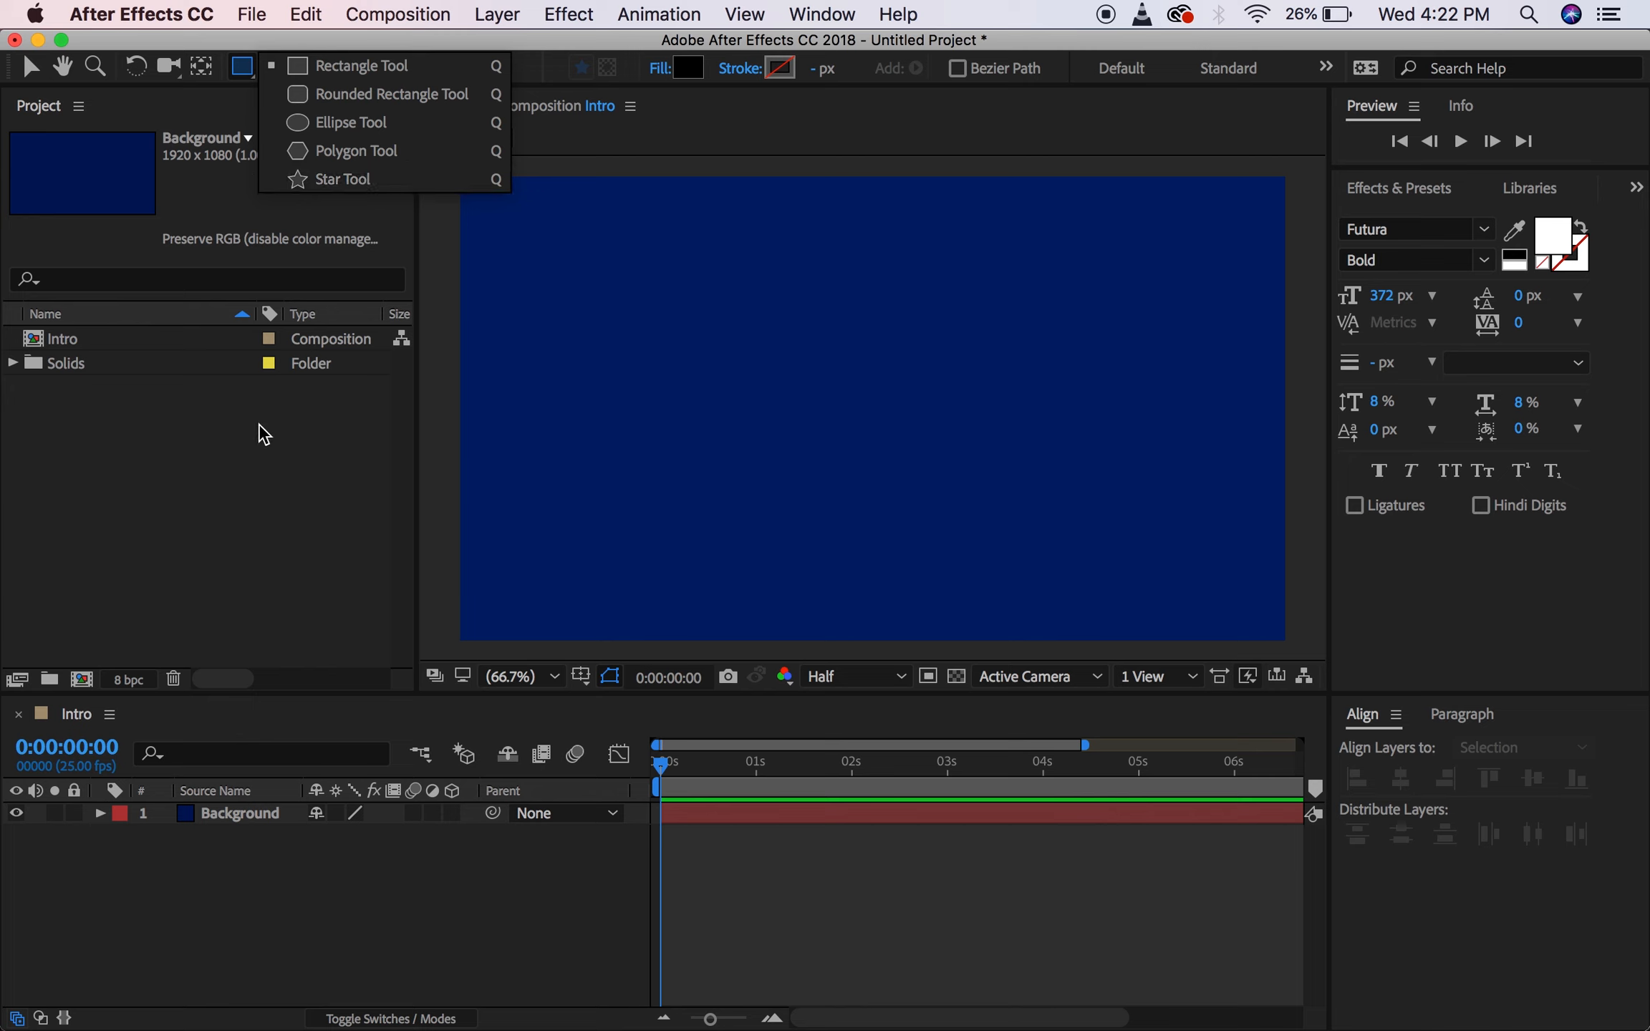
pyautogui.click(255, 445)
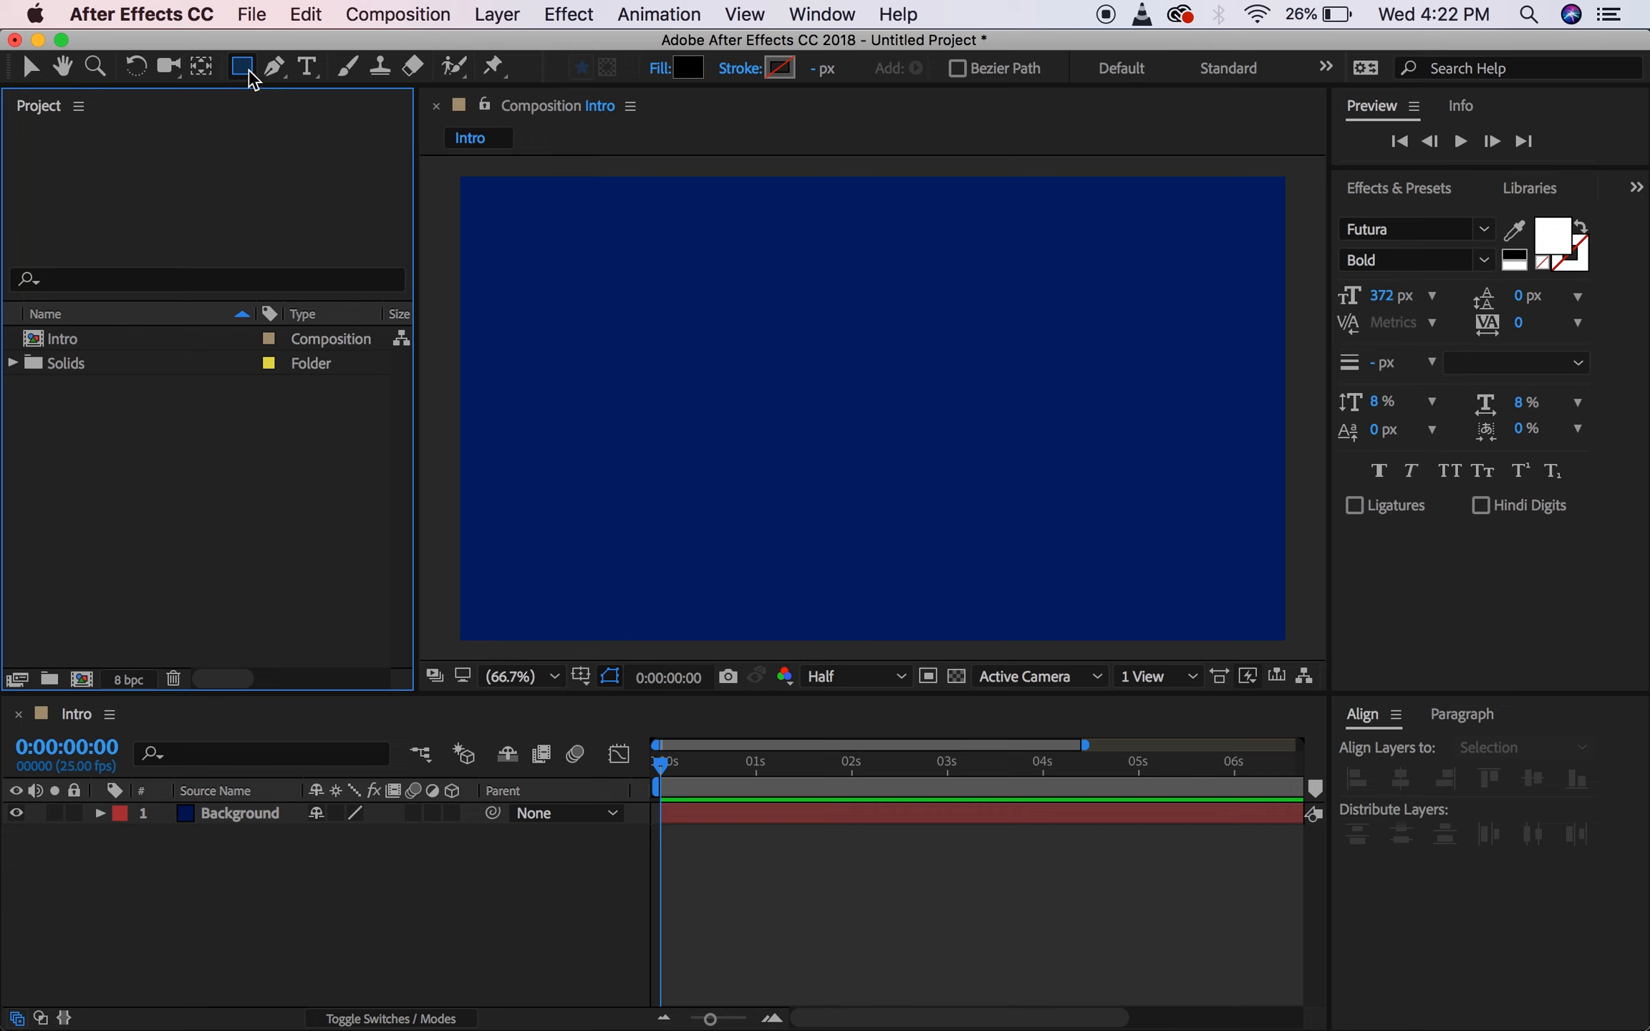
pyautogui.moveTo(249, 72); pyautogui.dragTo(297, 69)
pyautogui.moveTo(578, 256)
pyautogui.mouseDown()
pyautogui.moveTo(781, 450)
pyautogui.moveTo(813, 424)
pyautogui.moveTo(919, 489)
pyautogui.mouseUp()
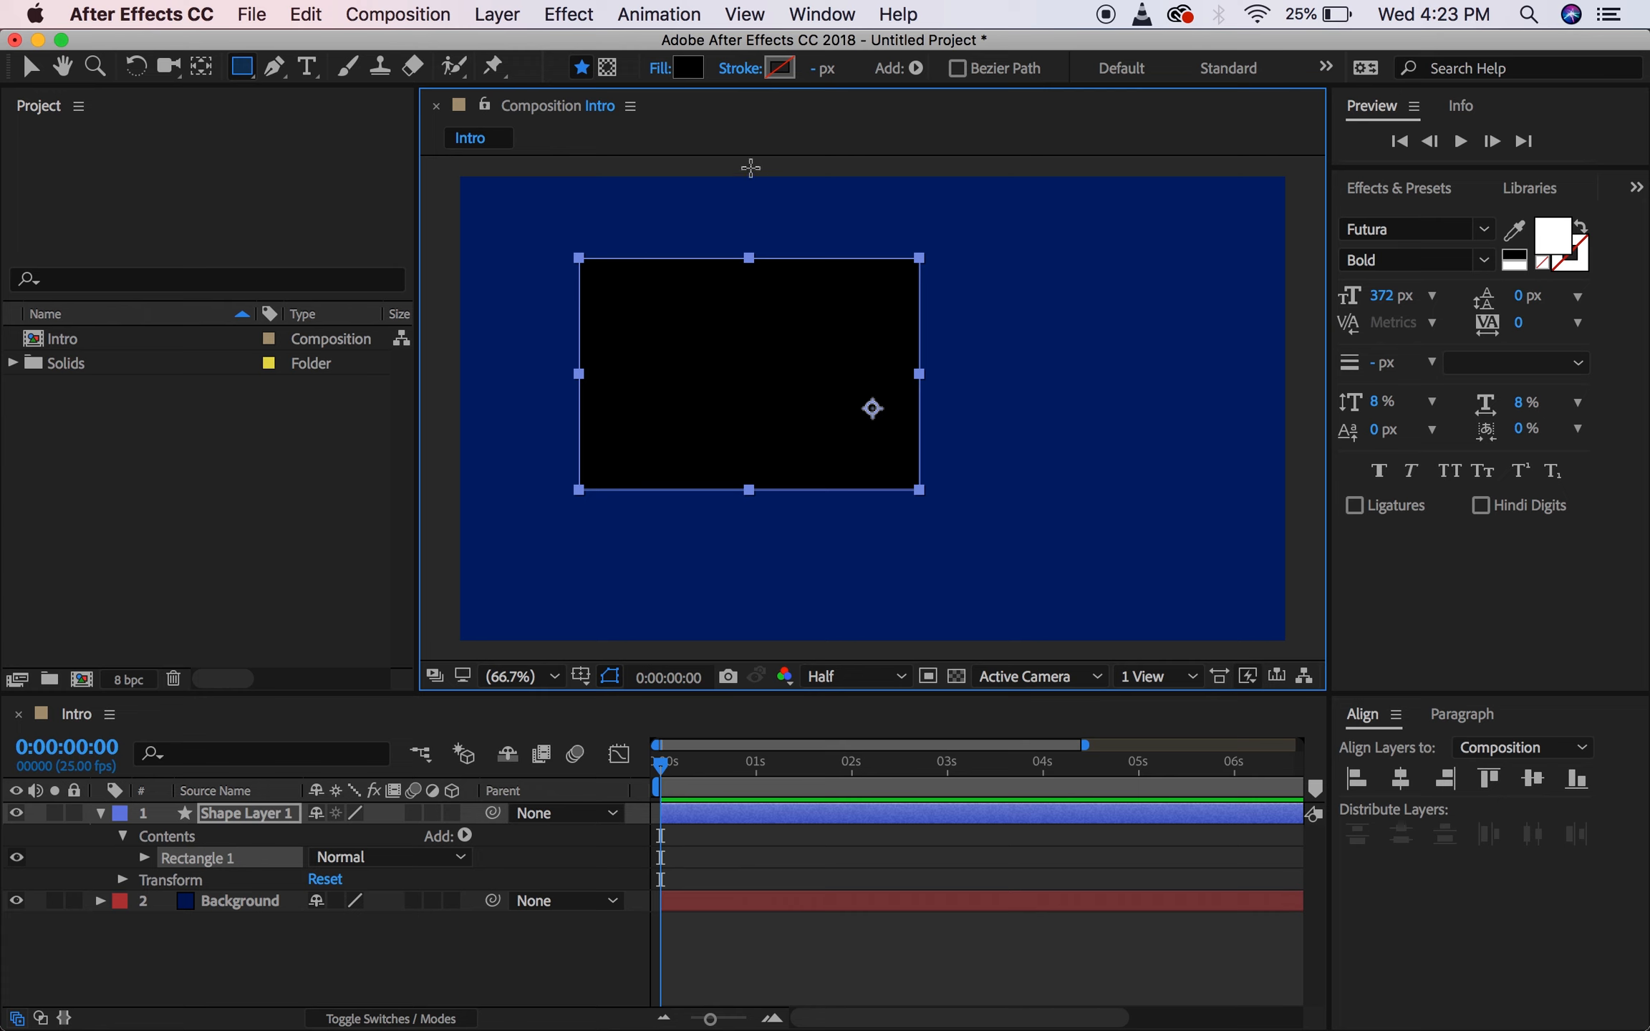
# Change the rectangle's fill colour to white, FFFFFF.
pyautogui.click(237, 813)
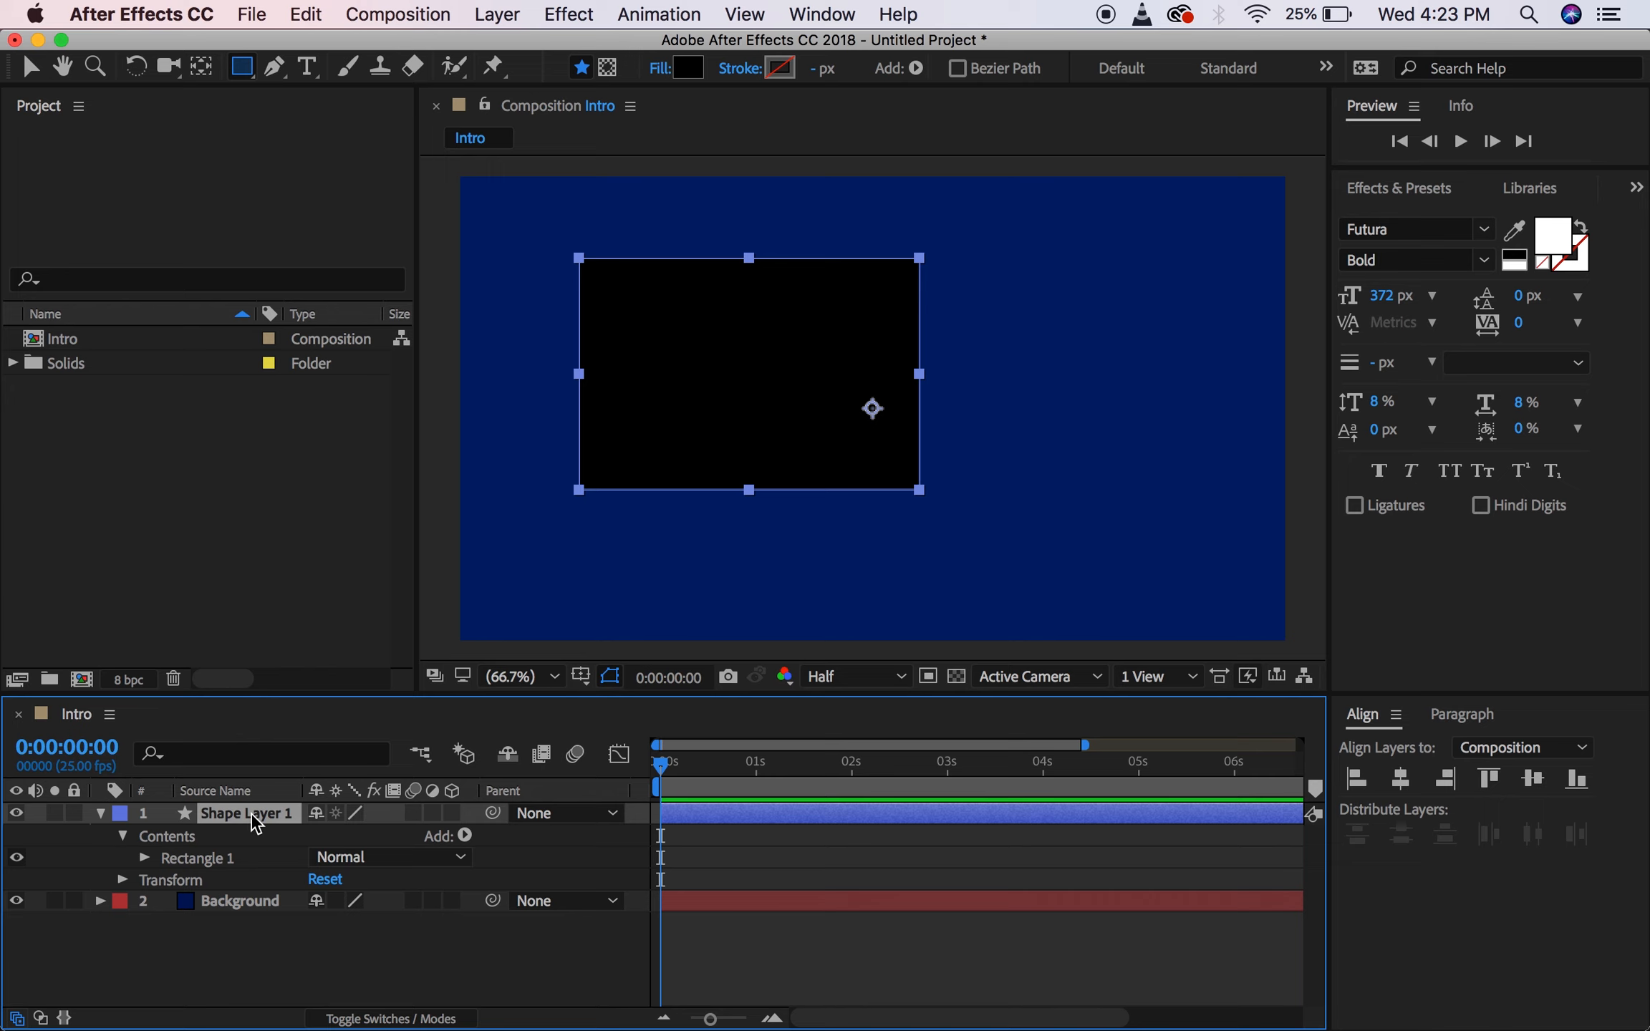
pyautogui.click(688, 70)
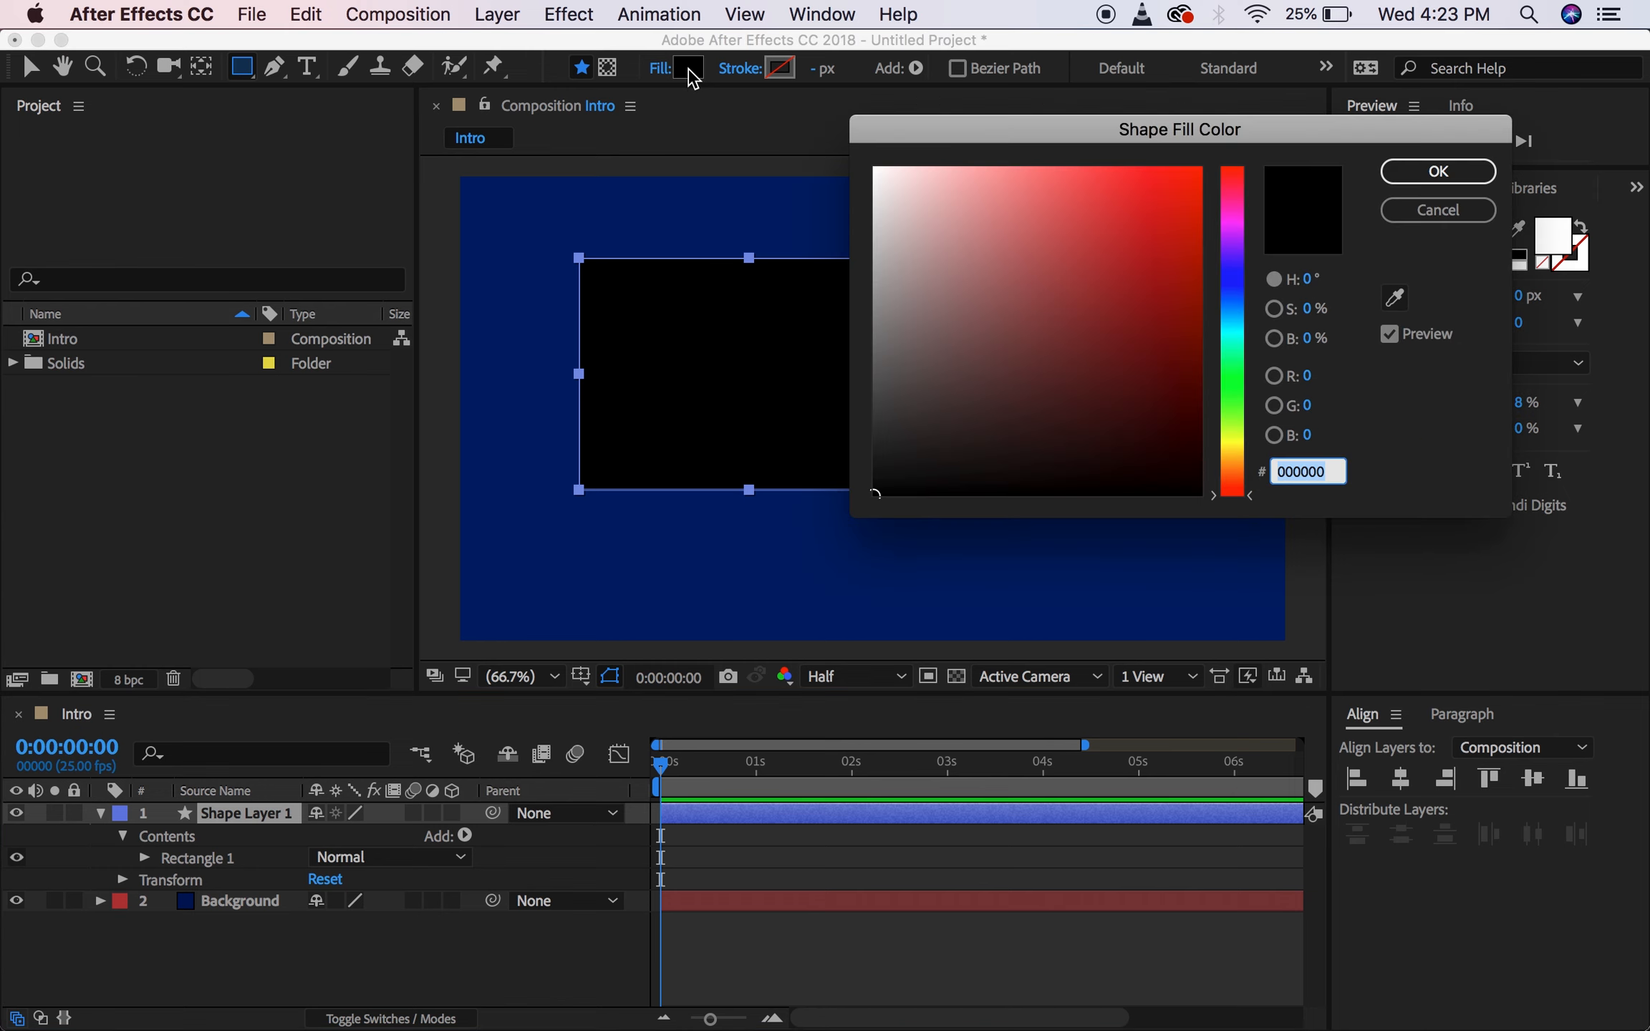
pyautogui.moveTo(895, 180); pyautogui.dragTo(870, 162)
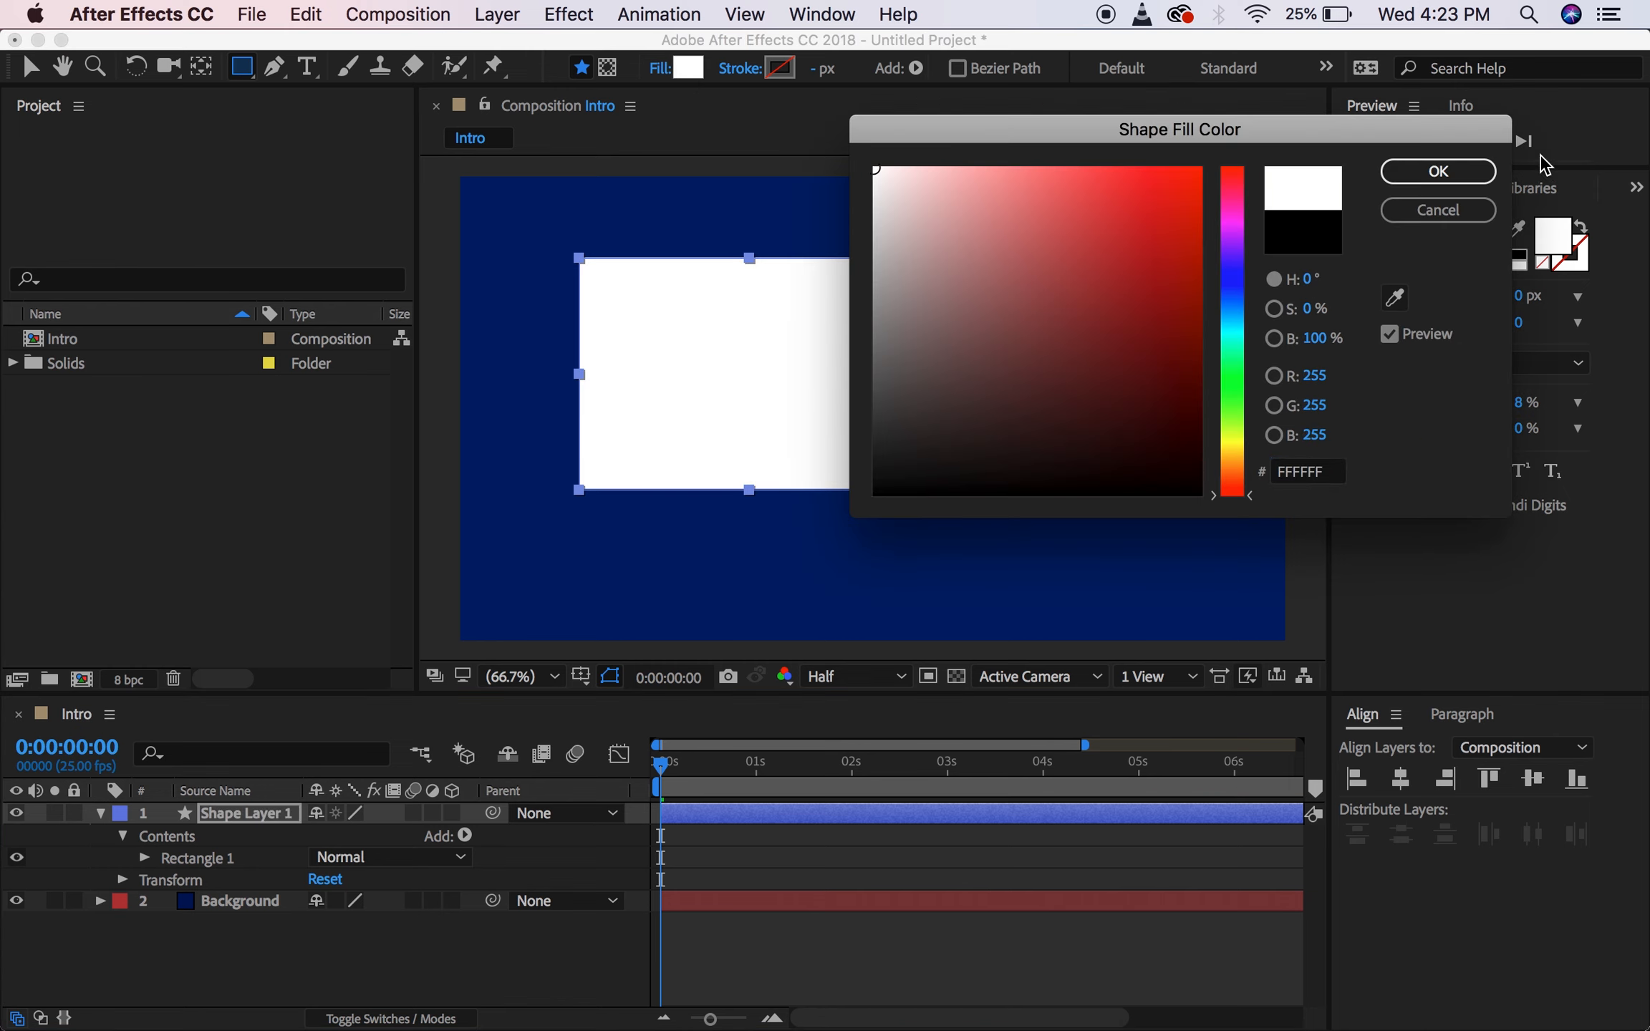
pyautogui.click(1464, 170)
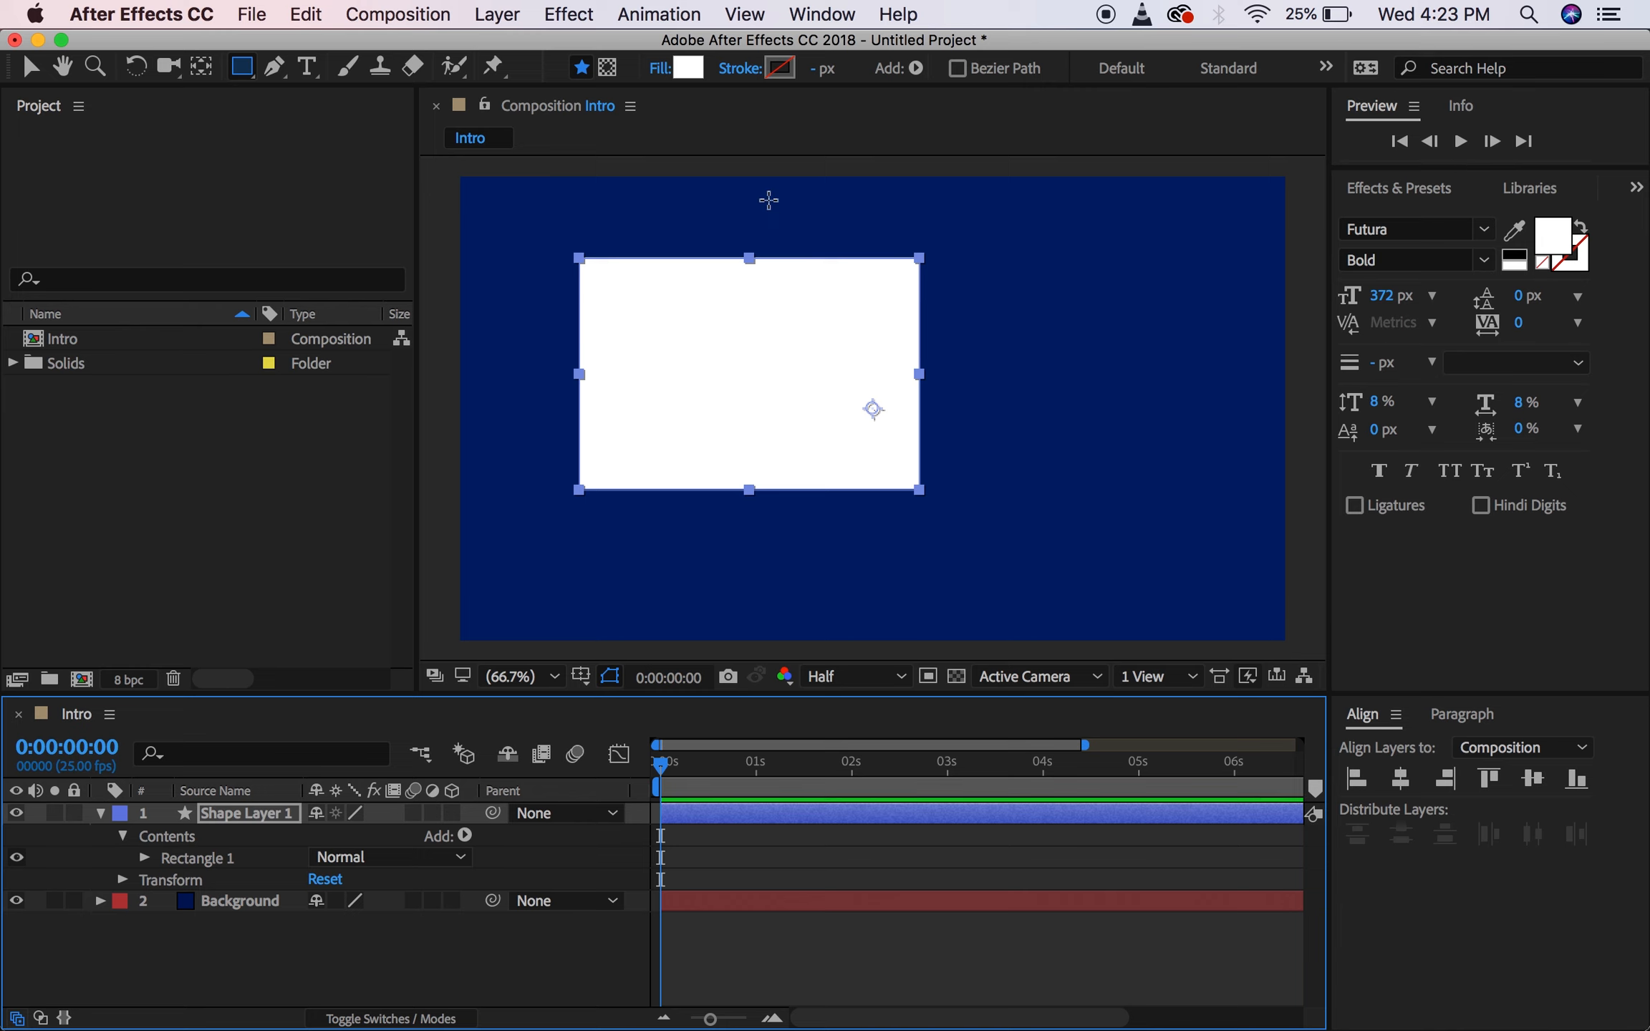
# Give the rectangle a solid colour stroke with a width of 74 px.
pyautogui.click(749, 72)
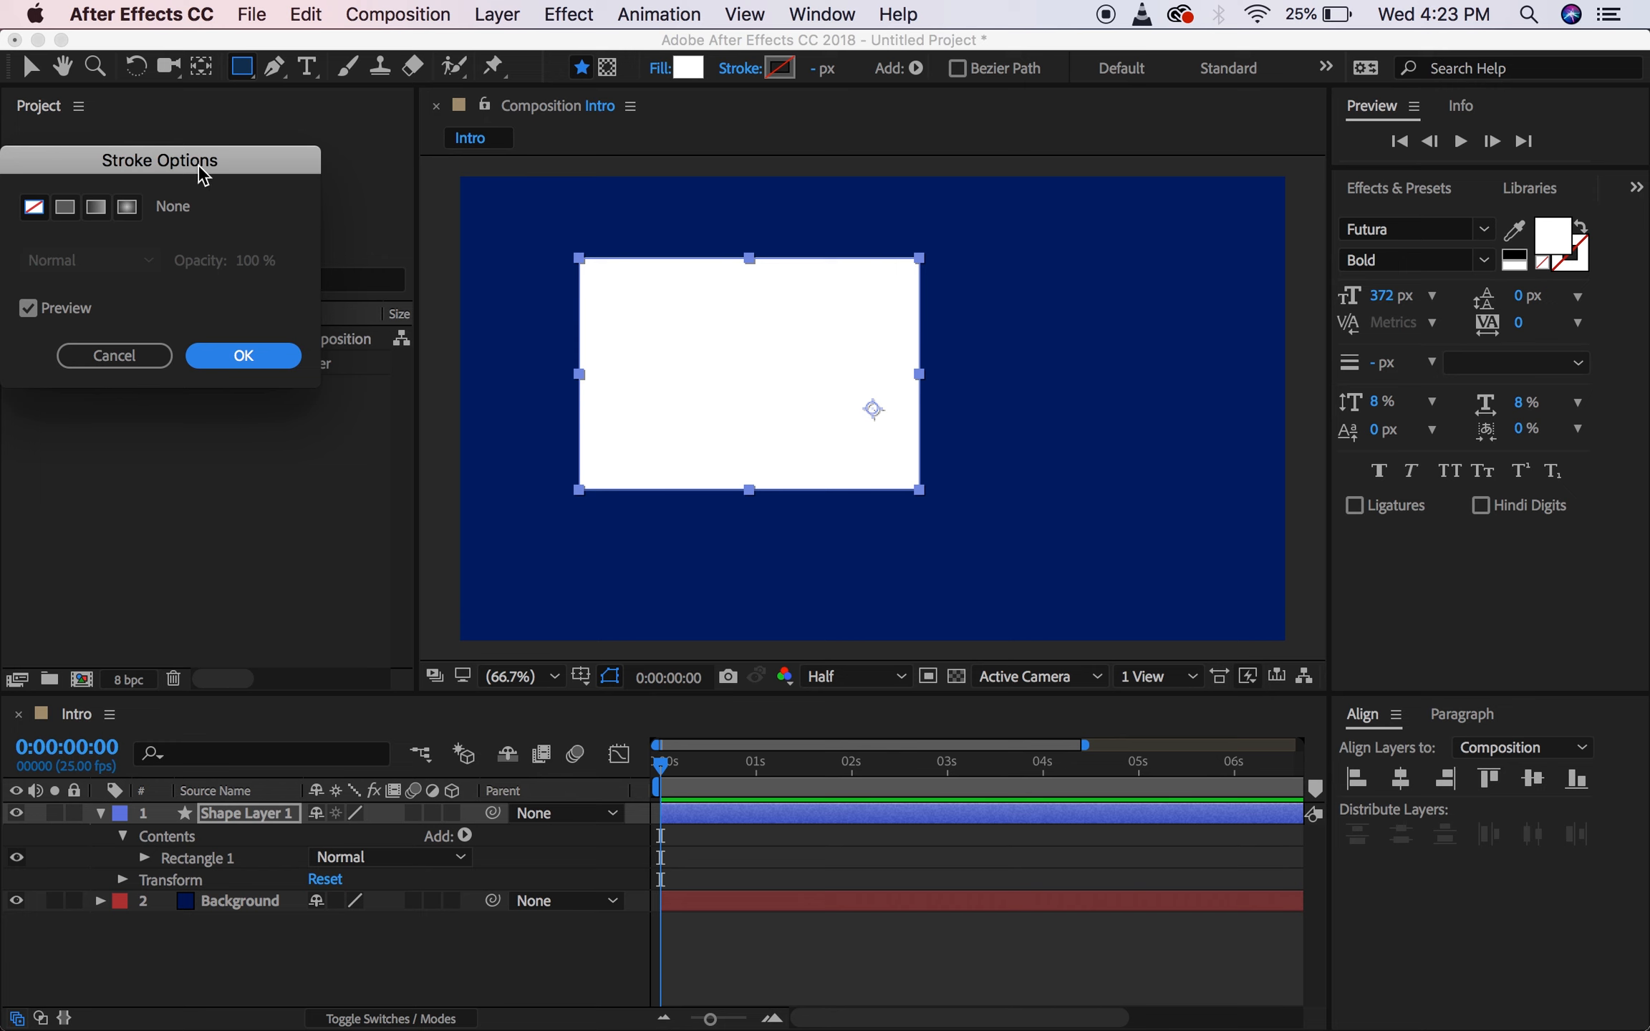
pyautogui.moveTo(200, 172)
pyautogui.mouseDown()
pyautogui.moveTo(1174, 152)
pyautogui.moveTo(1123, 148)
pyautogui.mouseUp()
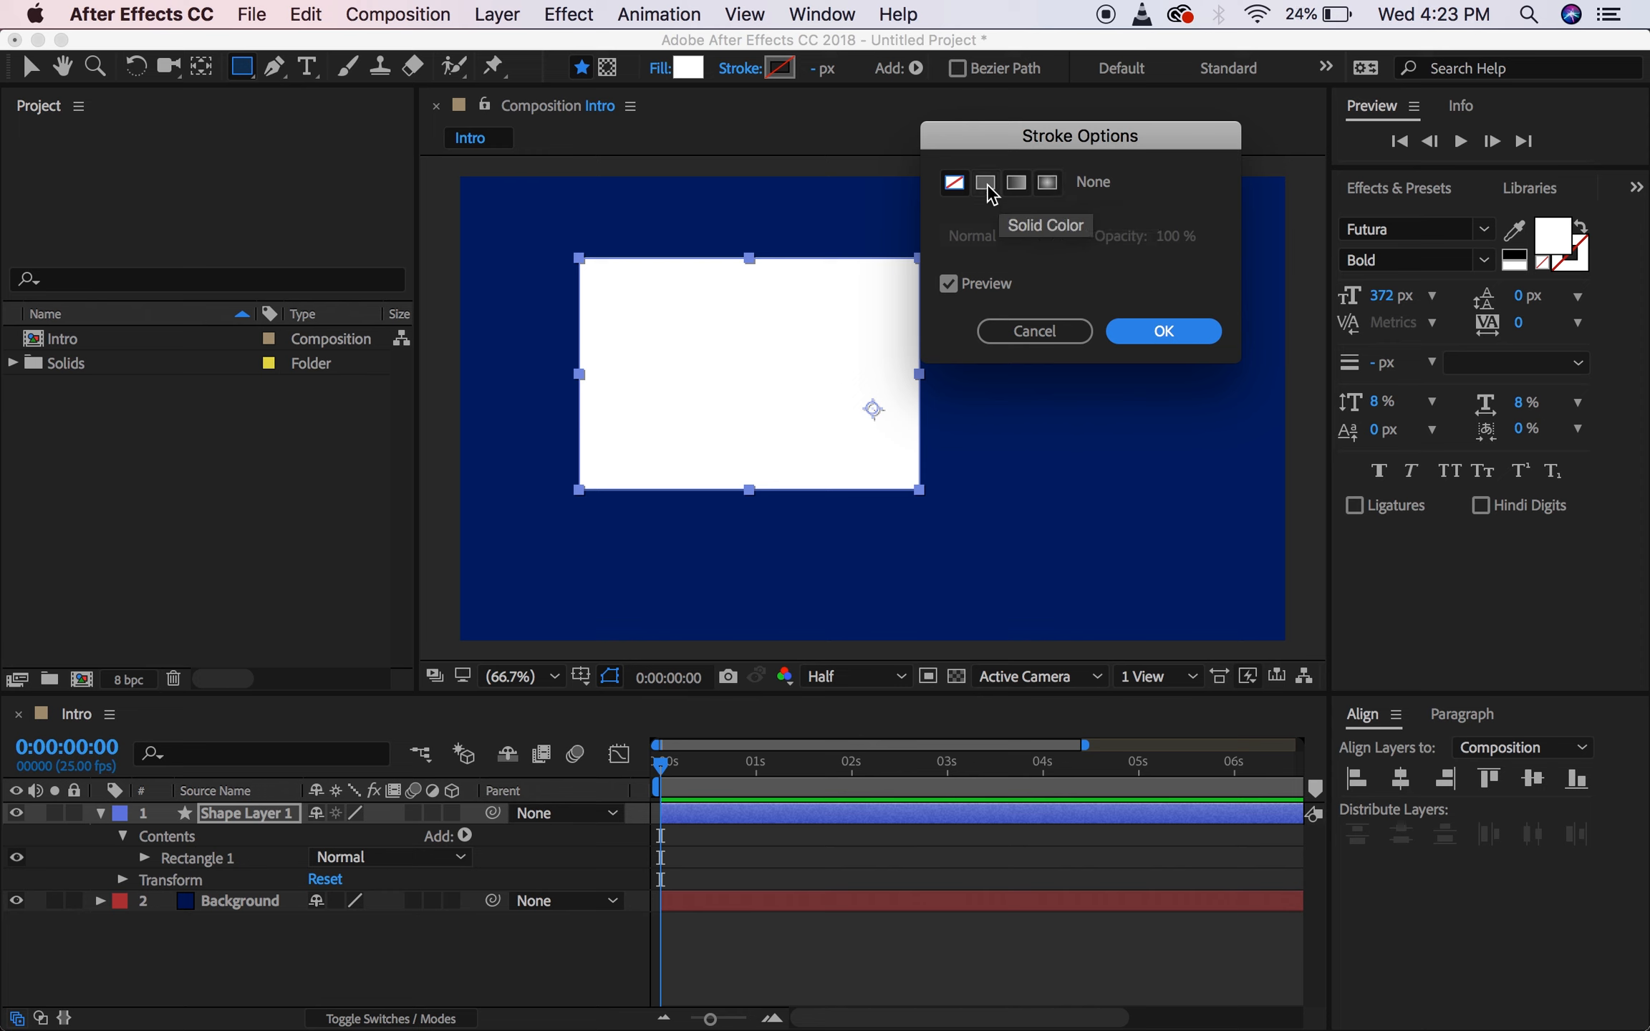
pyautogui.click(987, 184)
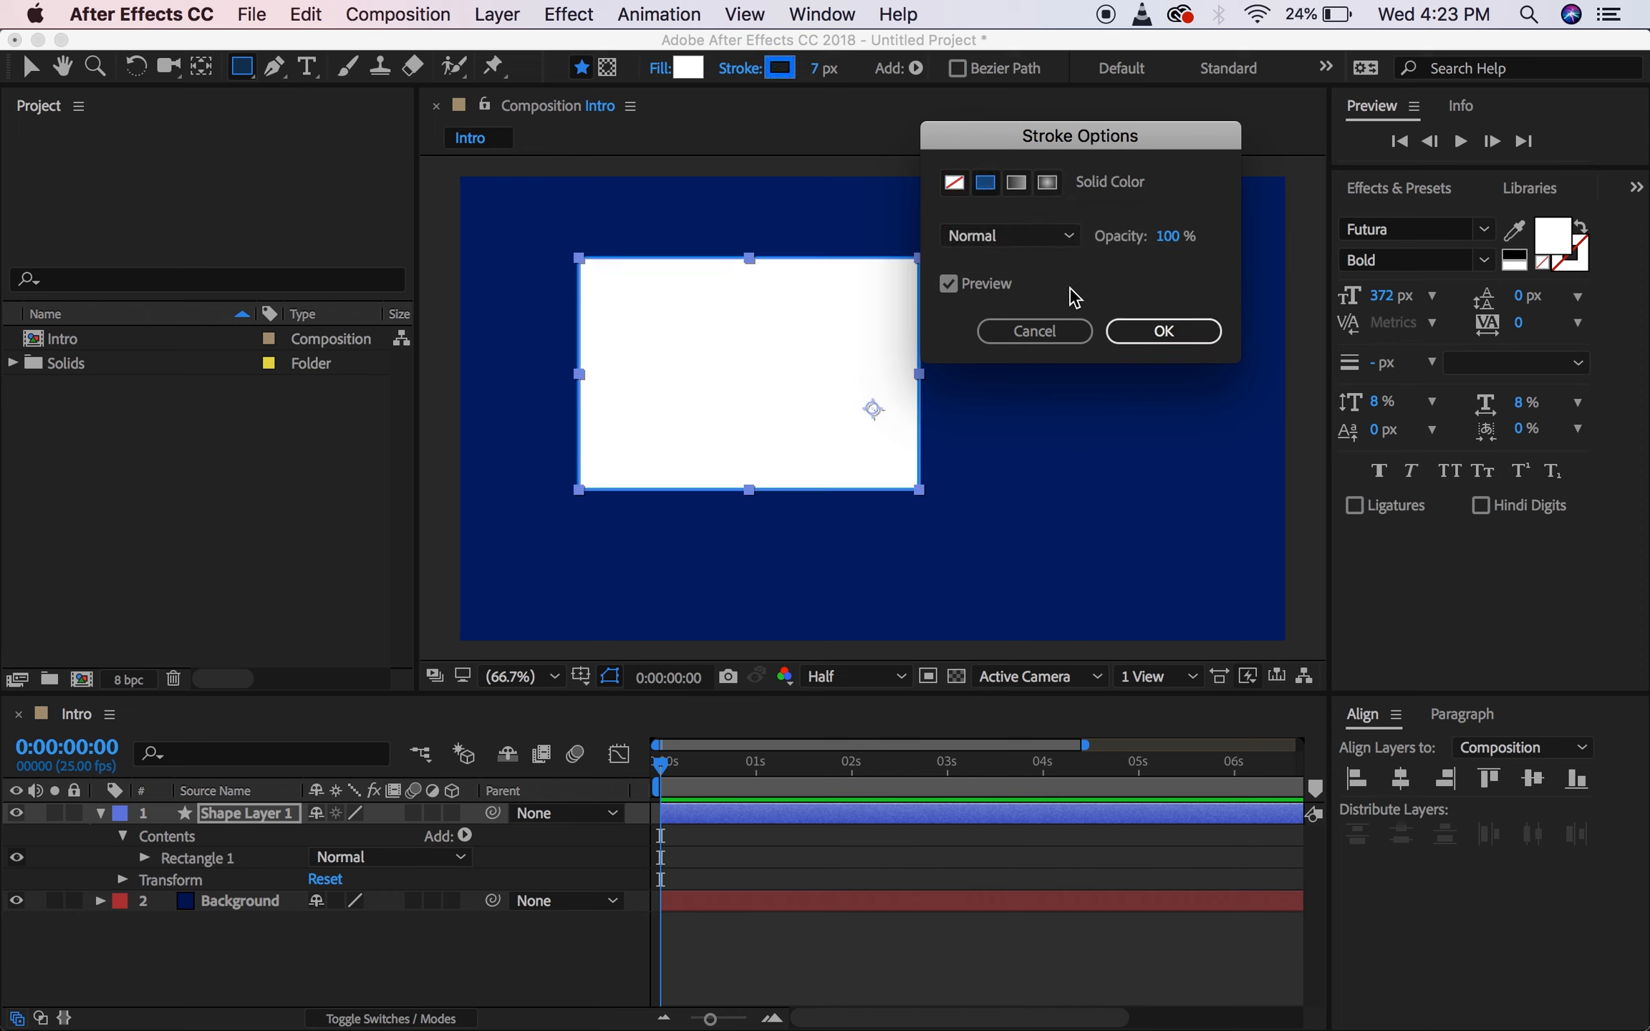
pyautogui.click(1132, 328)
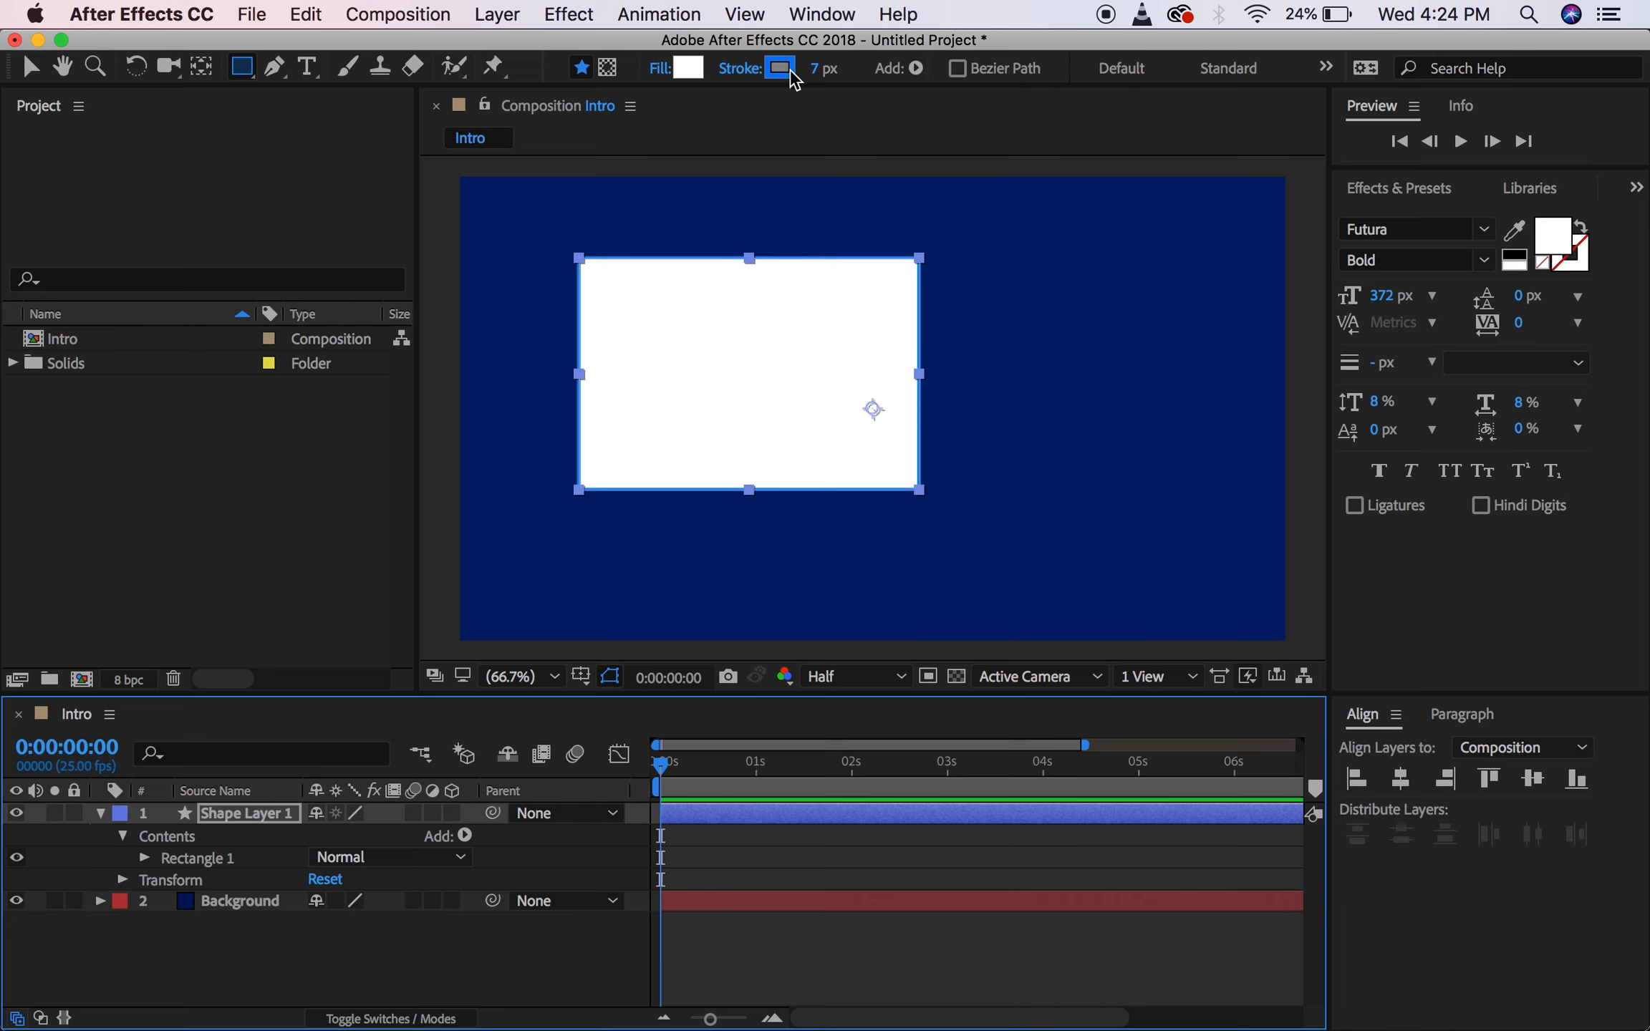
pyautogui.moveTo(822, 68); pyautogui.dragTo(890, 59)
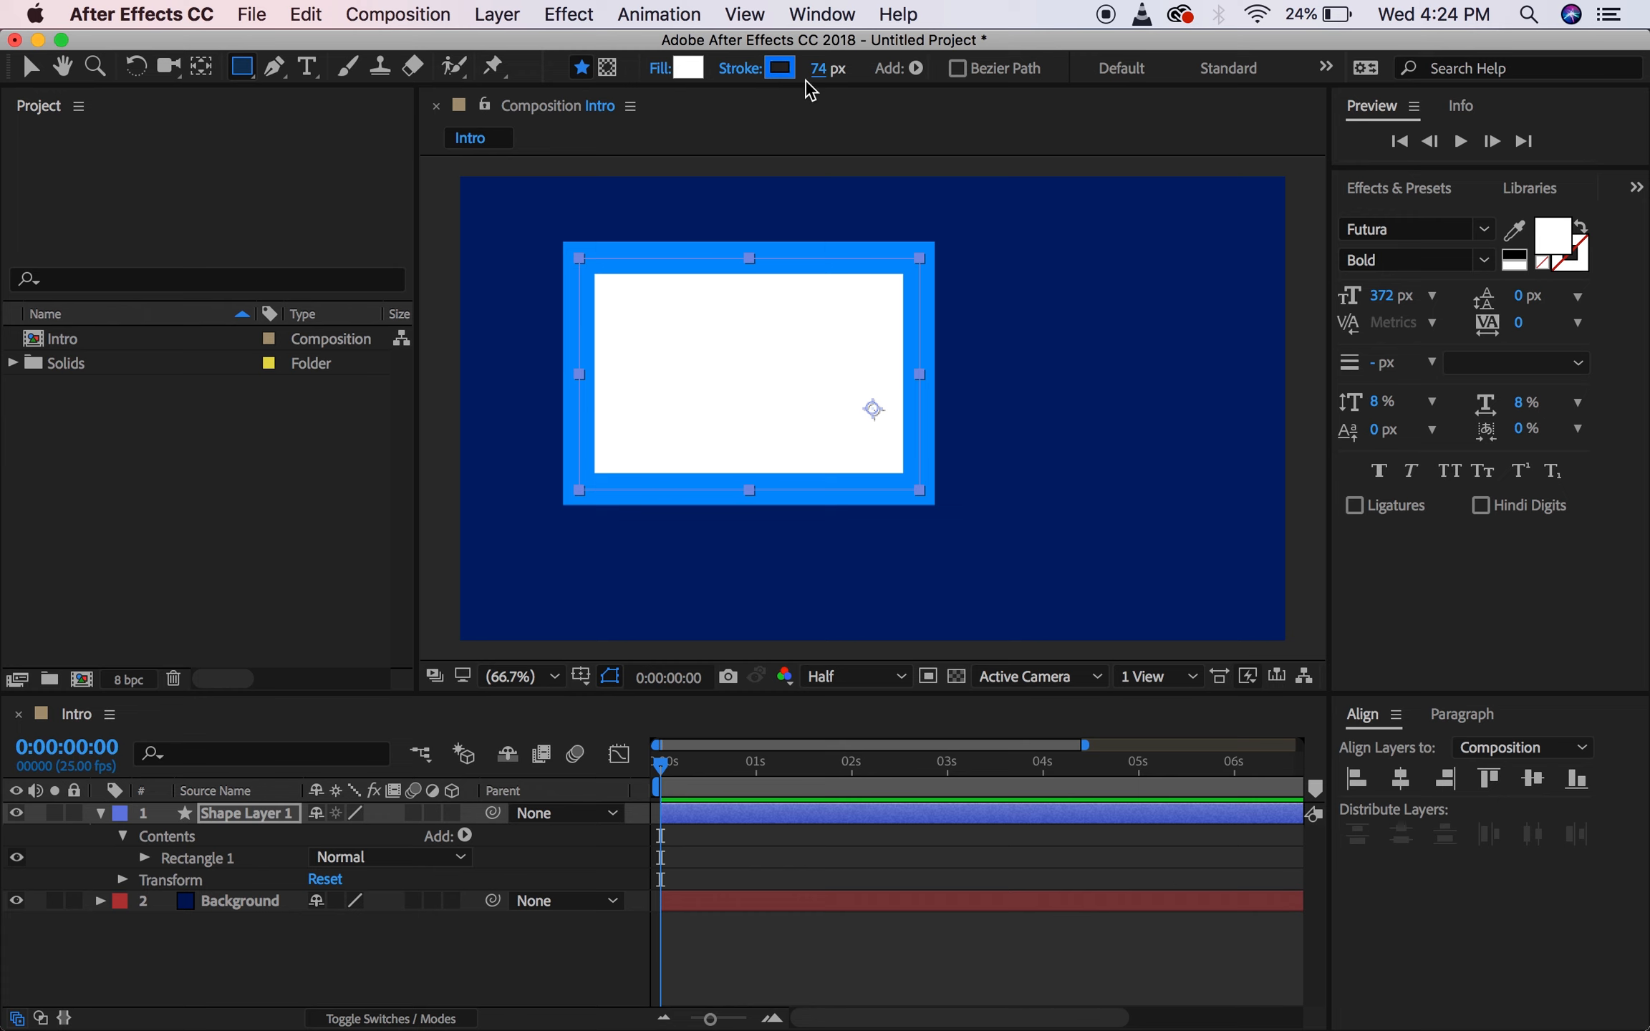
# Review the rectangle's stroke options and set its fill type to None.
pyautogui.click(742, 68)
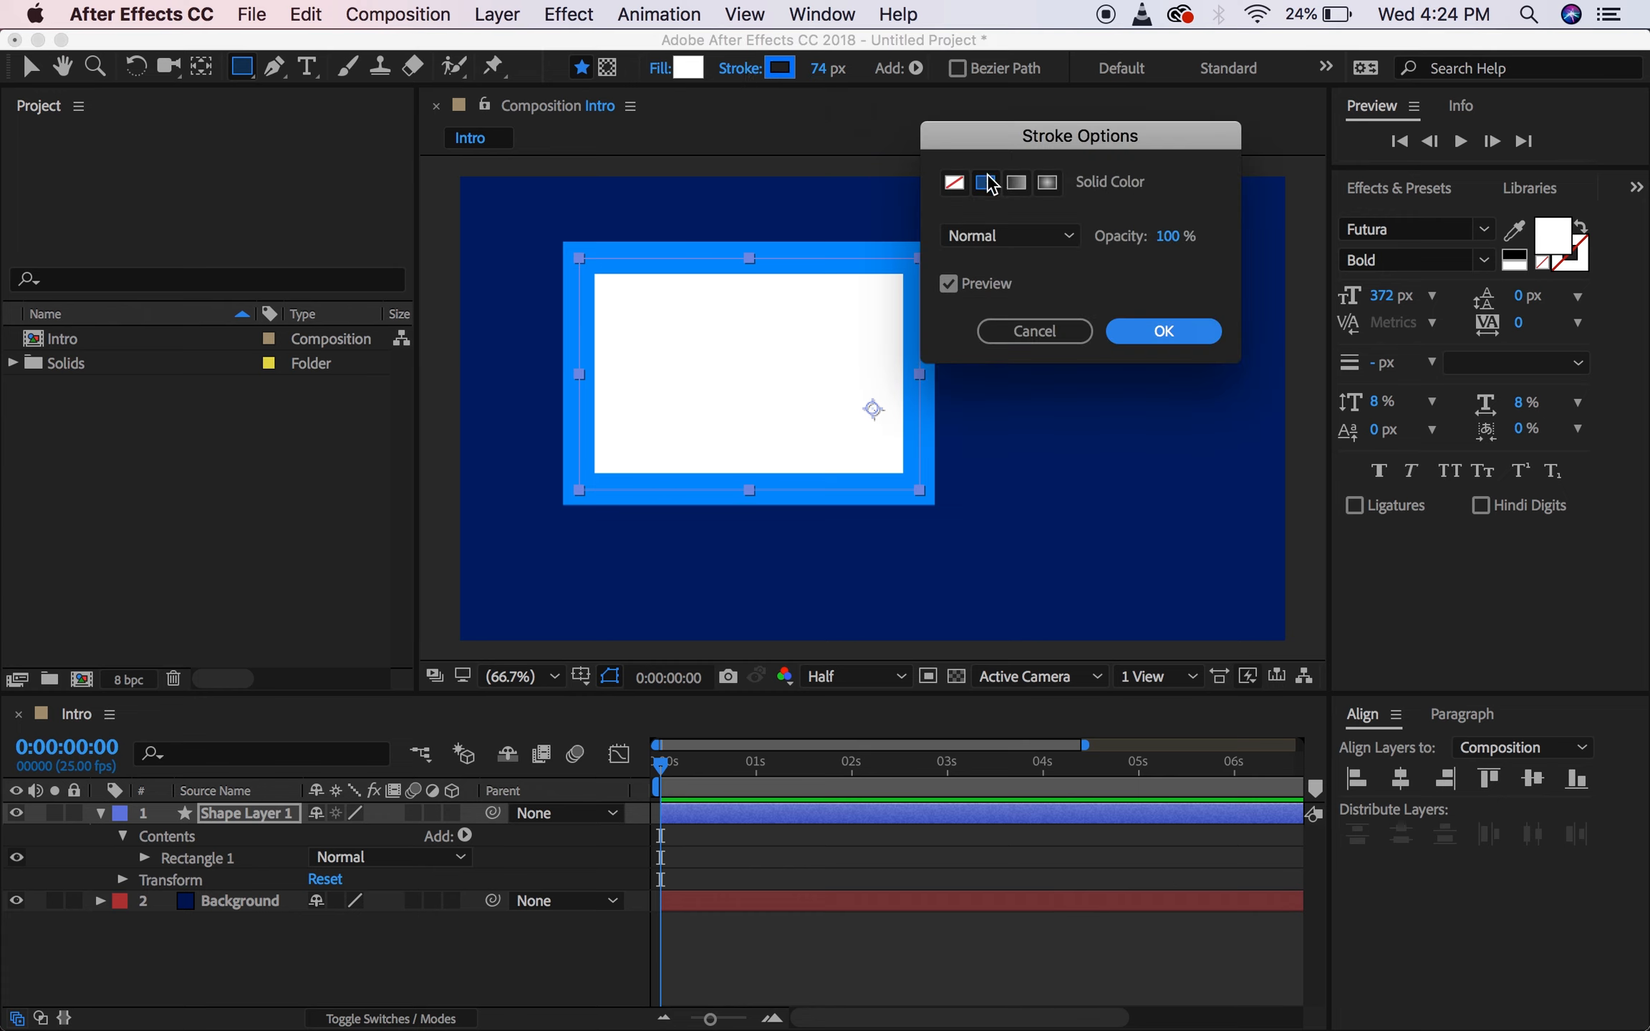
pyautogui.click(1139, 331)
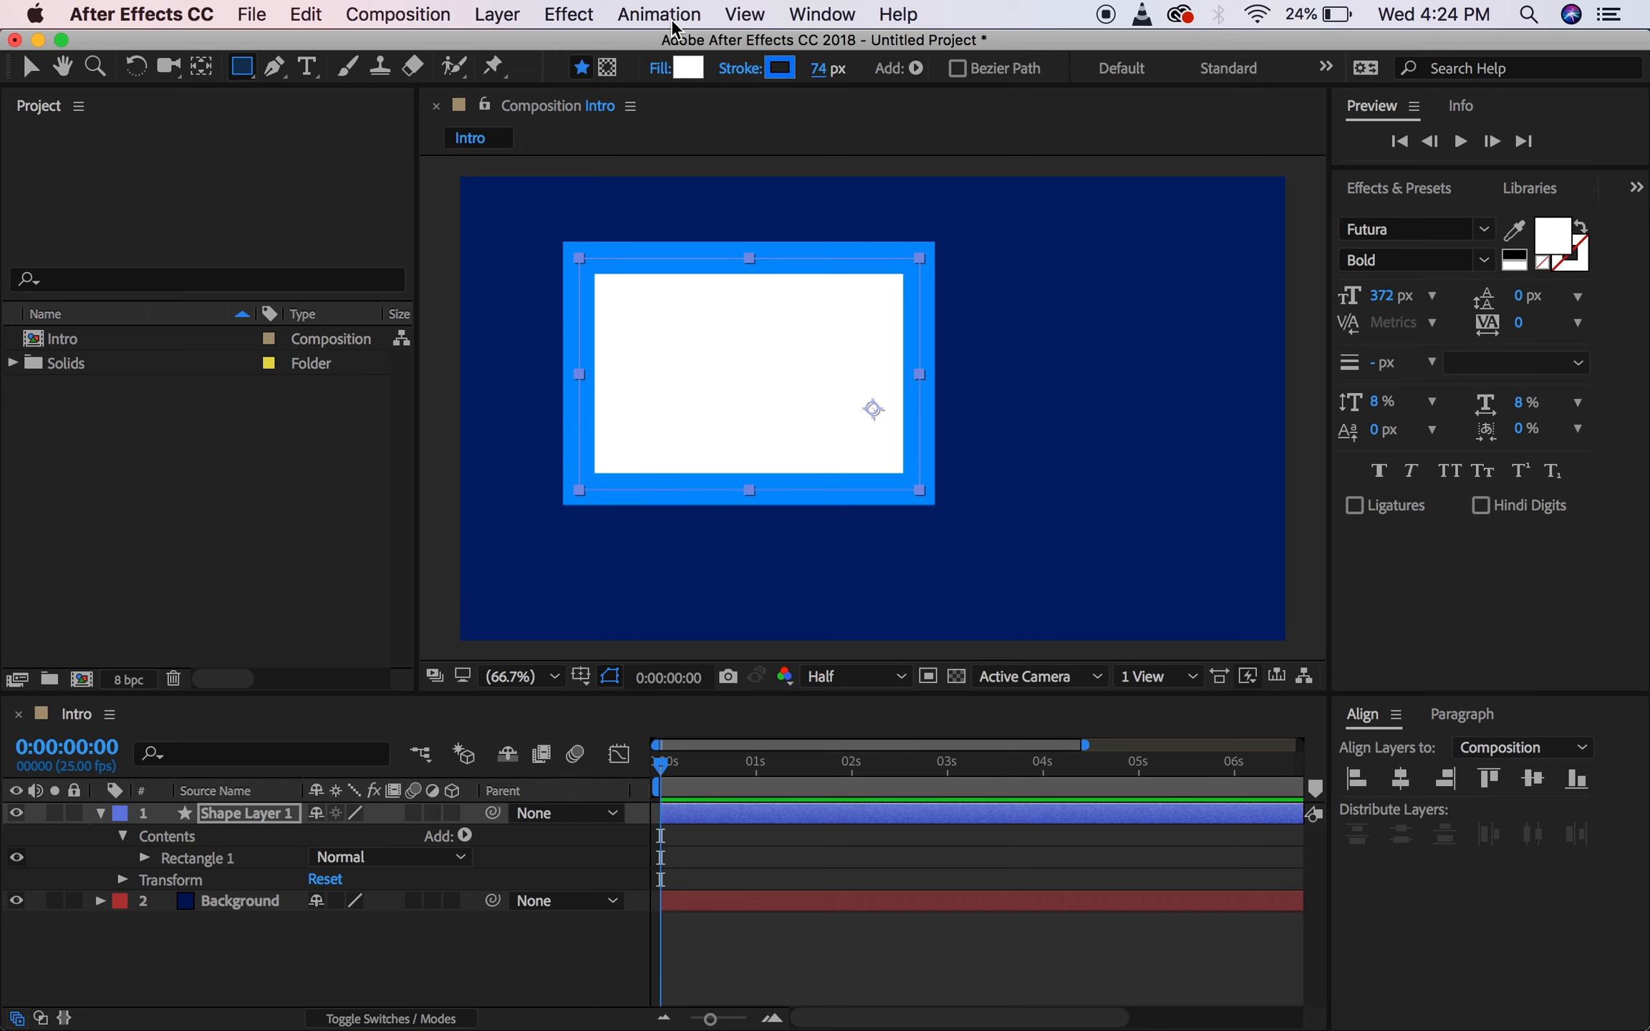
pyautogui.click(661, 70)
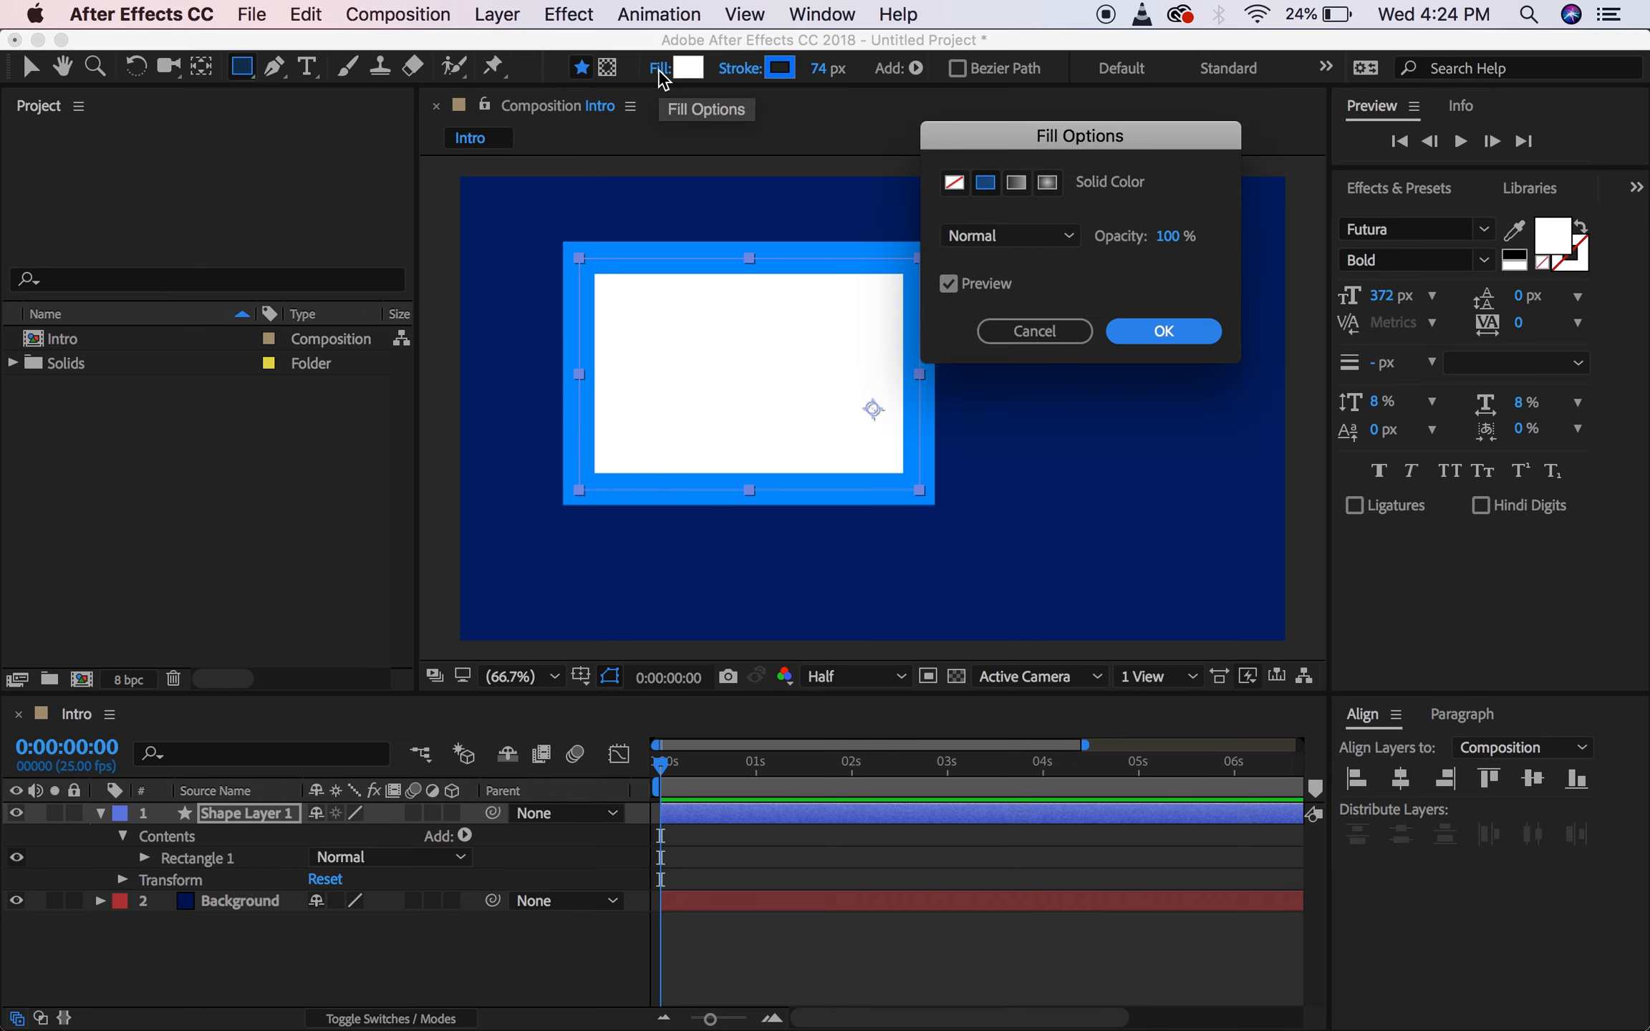
pyautogui.click(956, 186)
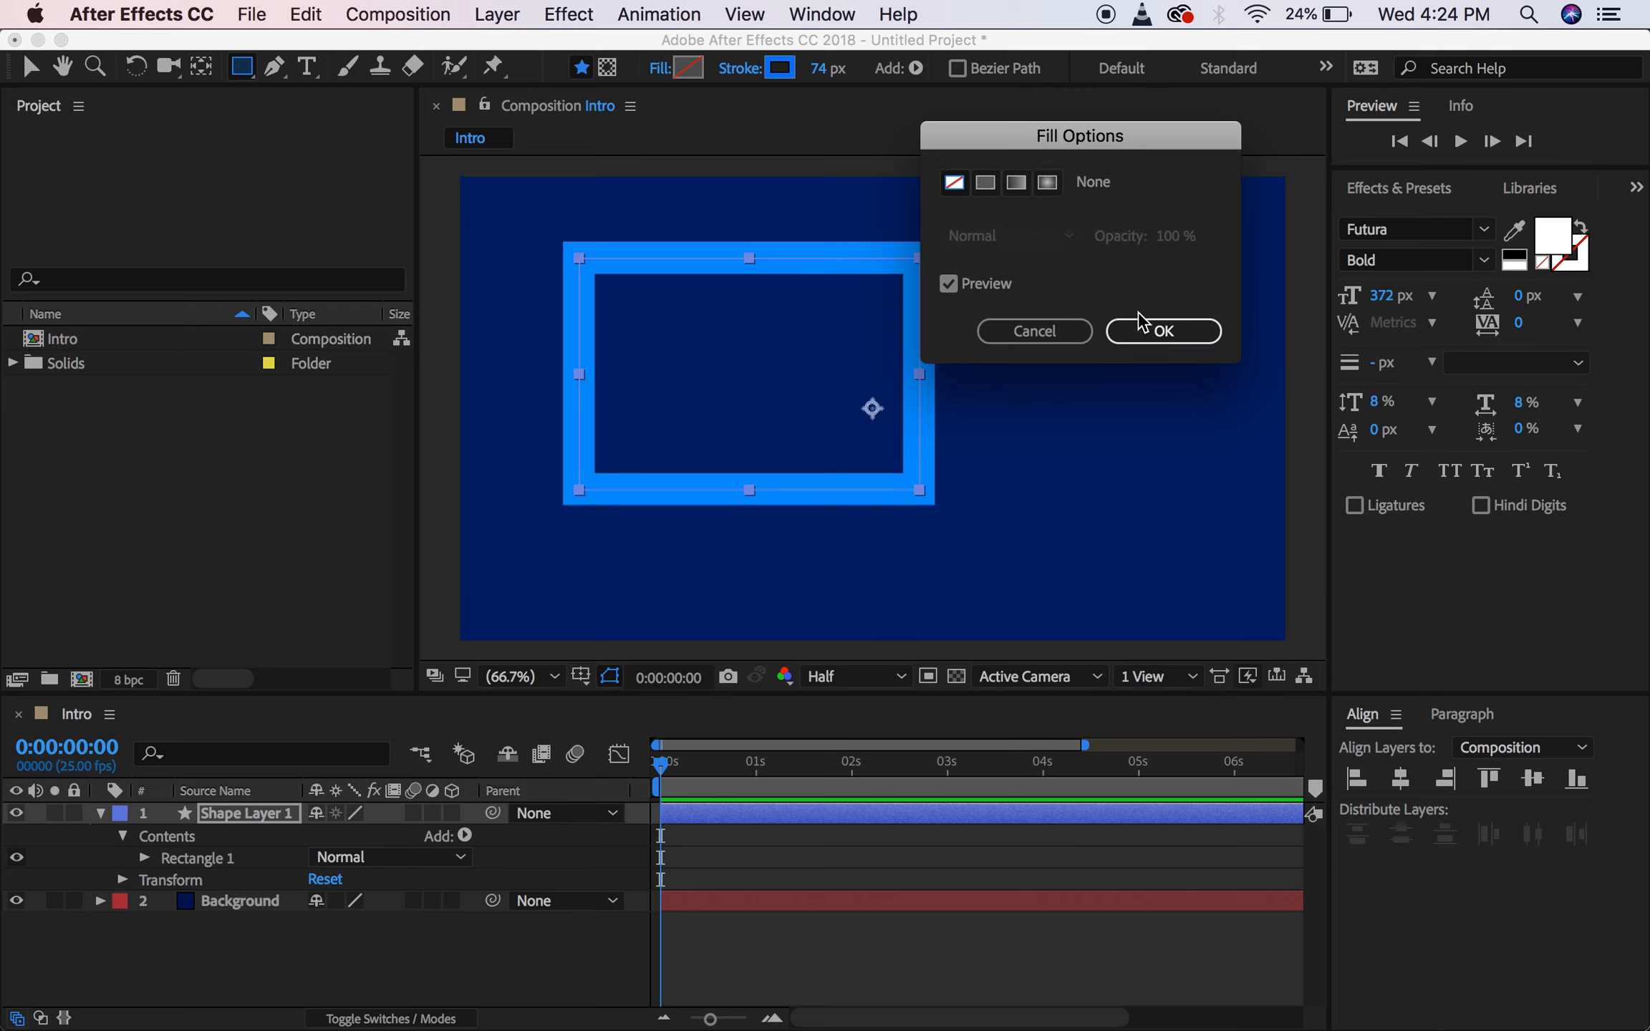
pyautogui.click(1161, 330)
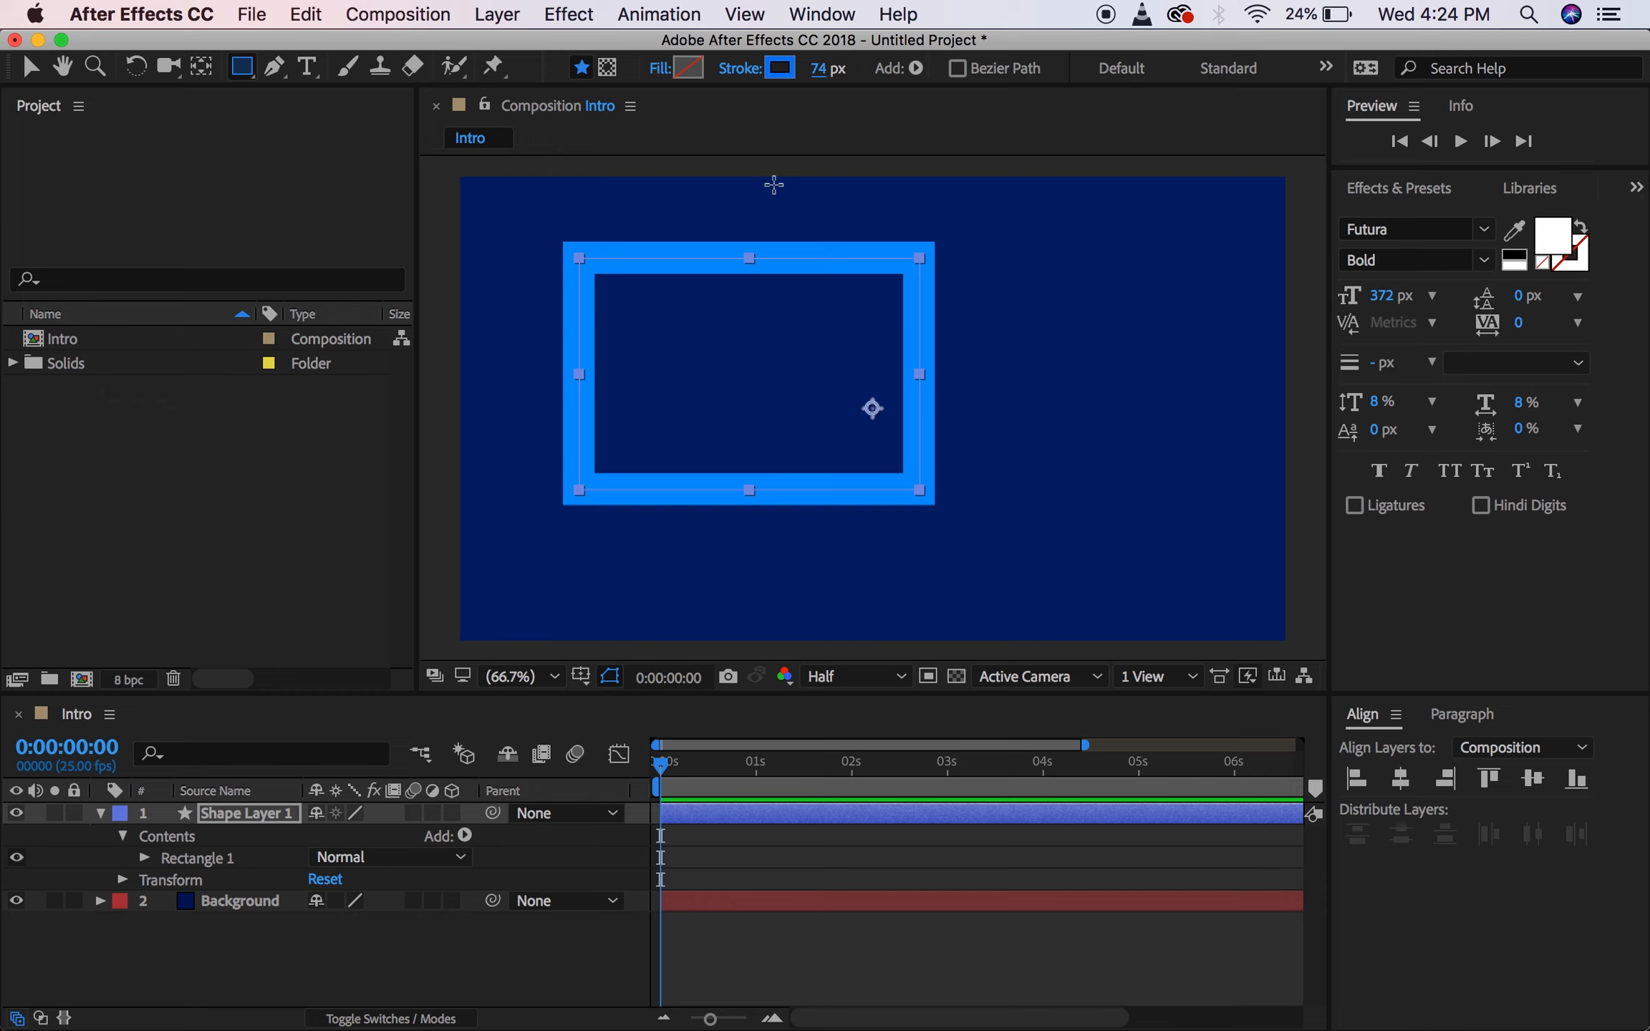
# Set the rectangle's fill type back to Solid Color and keep white, FFFFFF, as the fill colour.
pyautogui.click(658, 69)
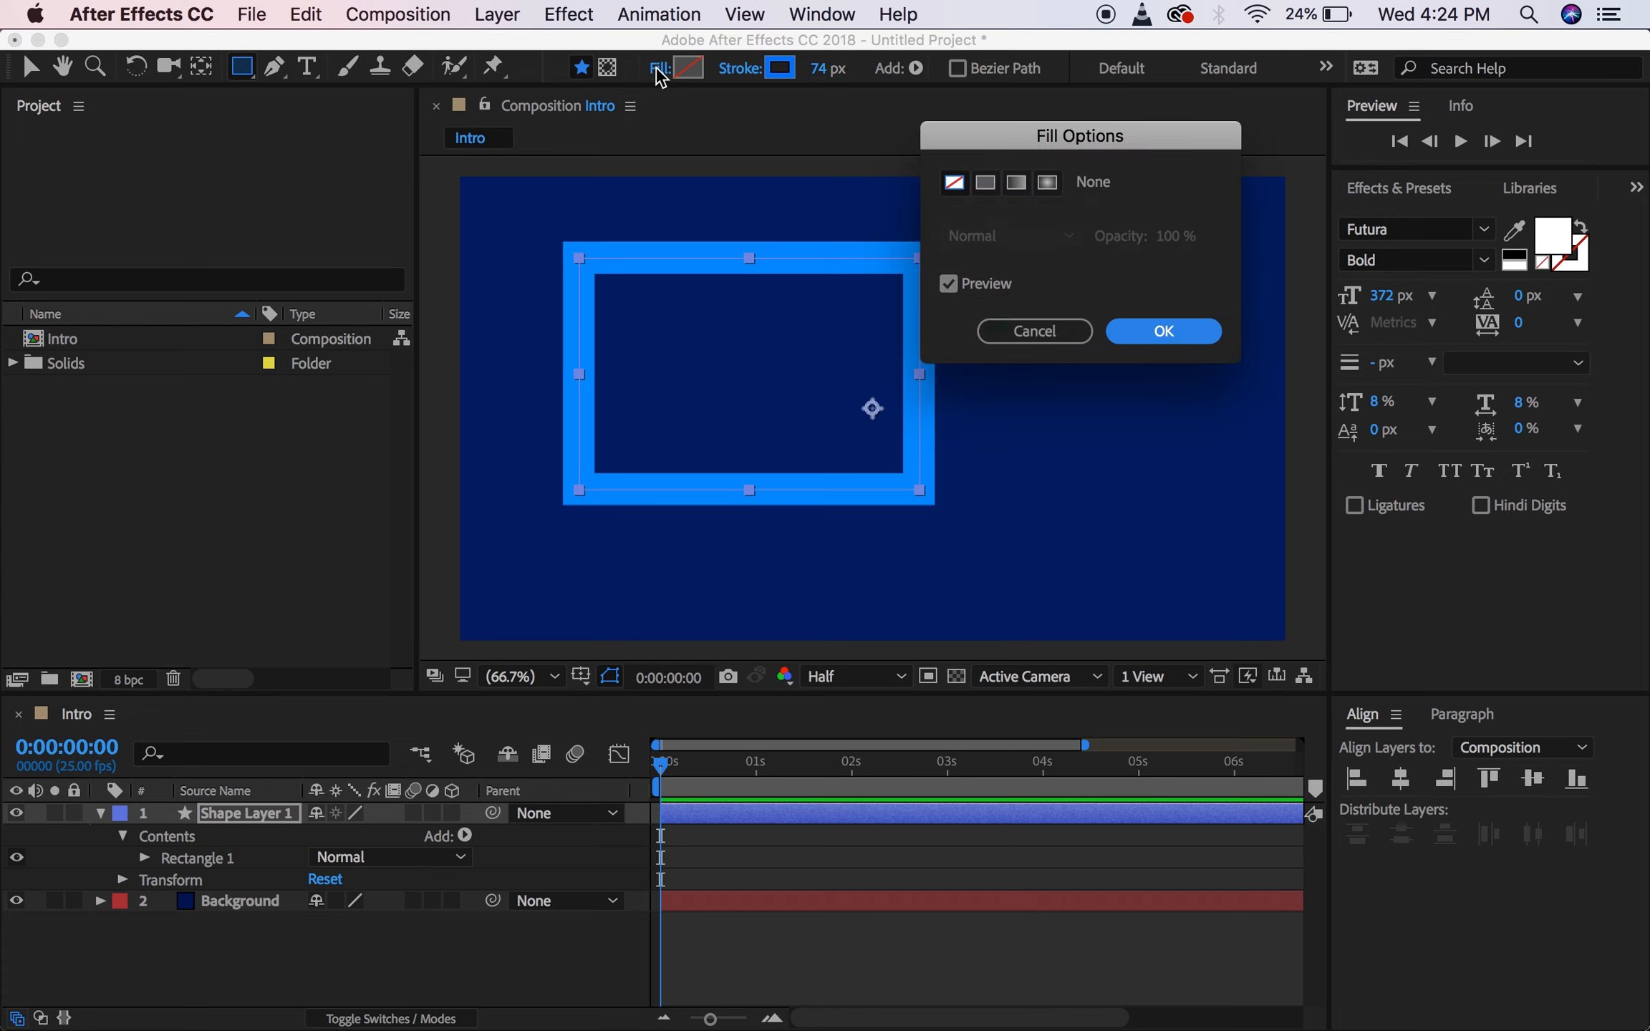
pyautogui.click(991, 190)
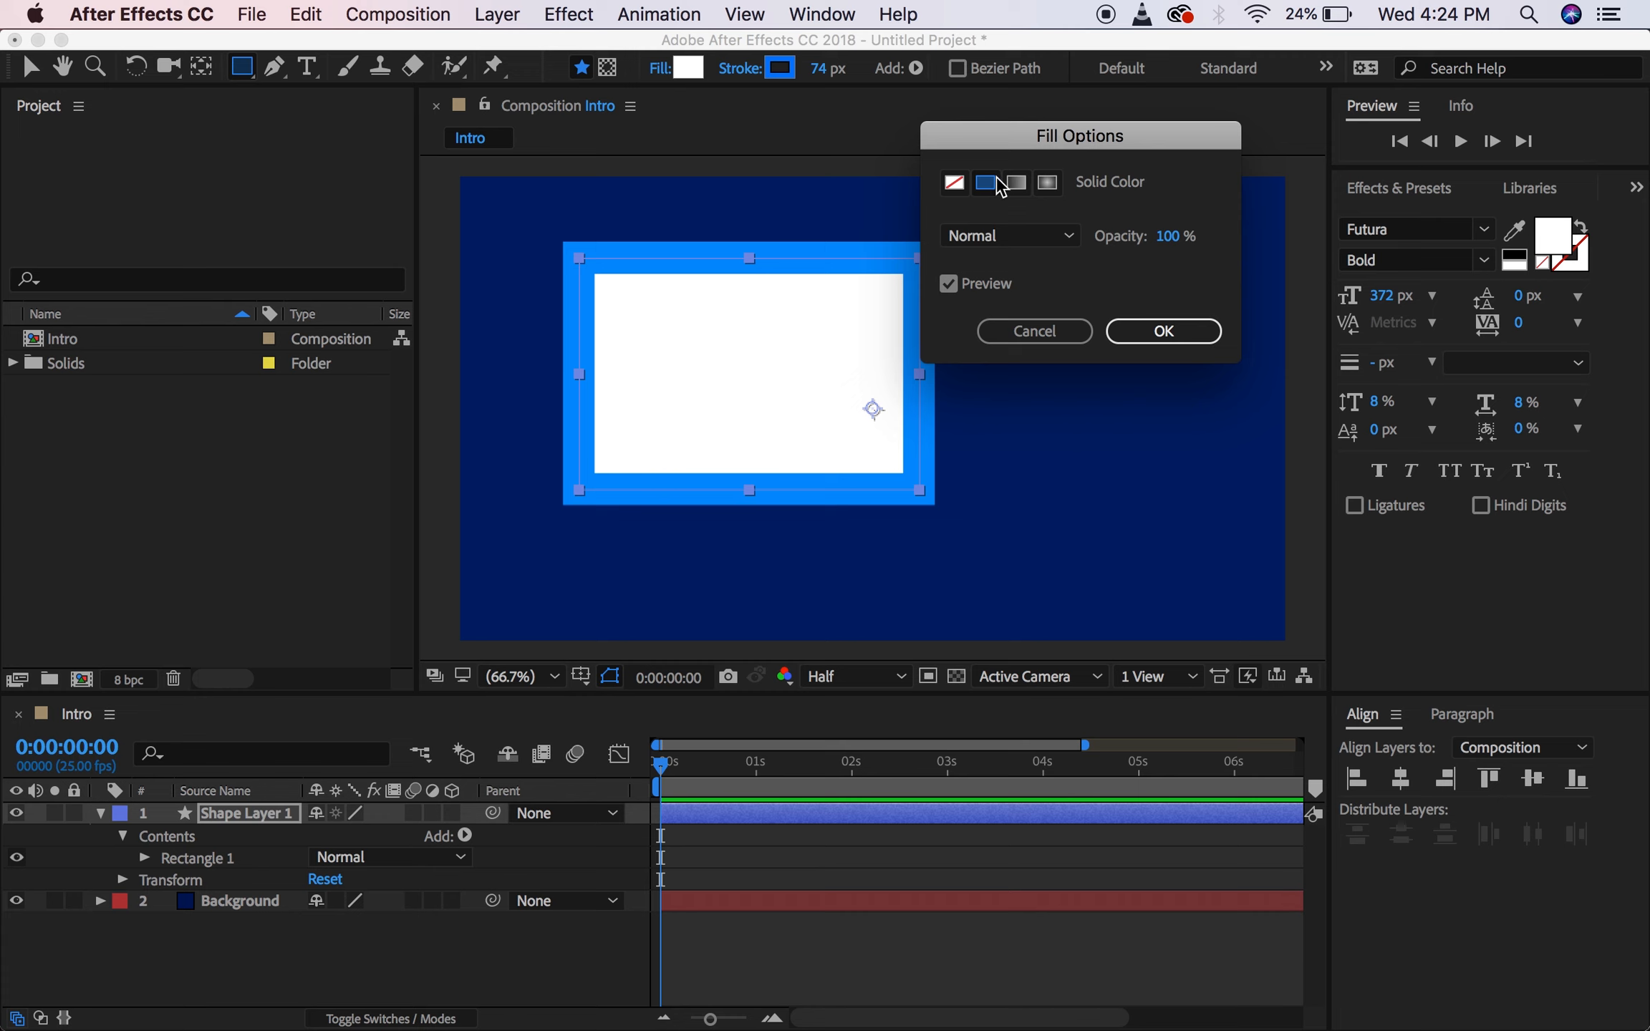
pyautogui.click(1201, 329)
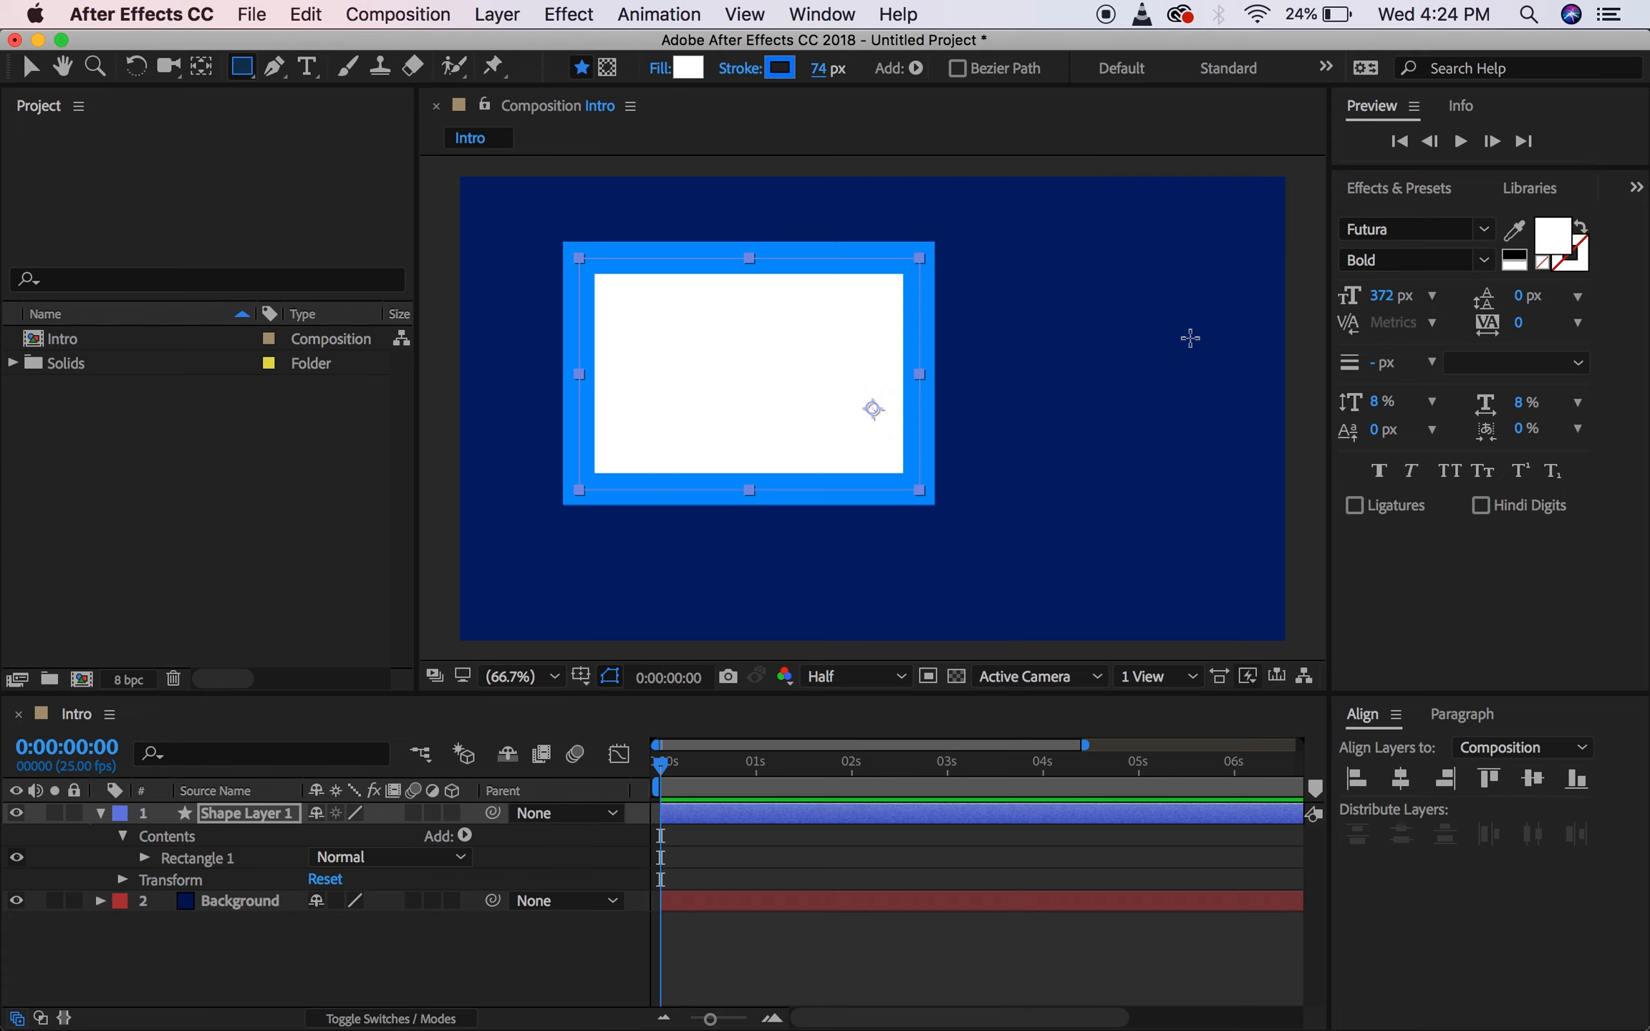
pyautogui.click(684, 67)
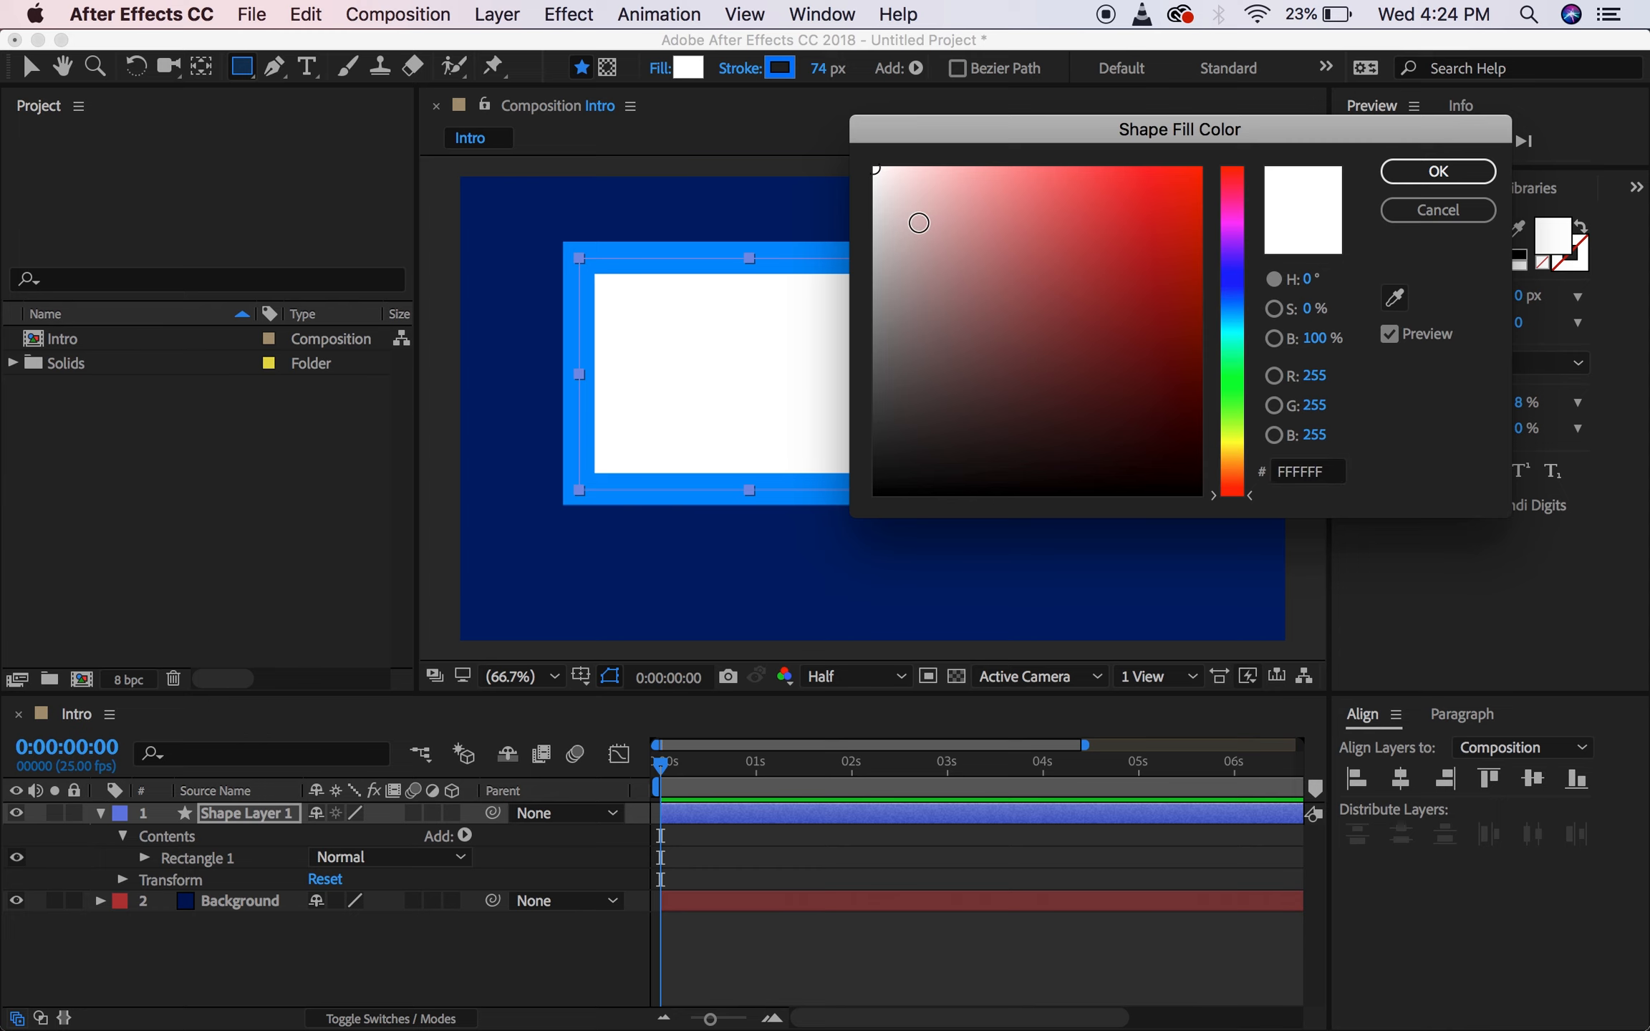
pyautogui.moveTo(919, 223)
pyautogui.mouseDown()
pyautogui.moveTo(928, 239)
pyautogui.moveTo(975, 203)
pyautogui.moveTo(1141, 158)
pyautogui.moveTo(899, 189)
pyautogui.moveTo(816, 148)
pyautogui.mouseUp()
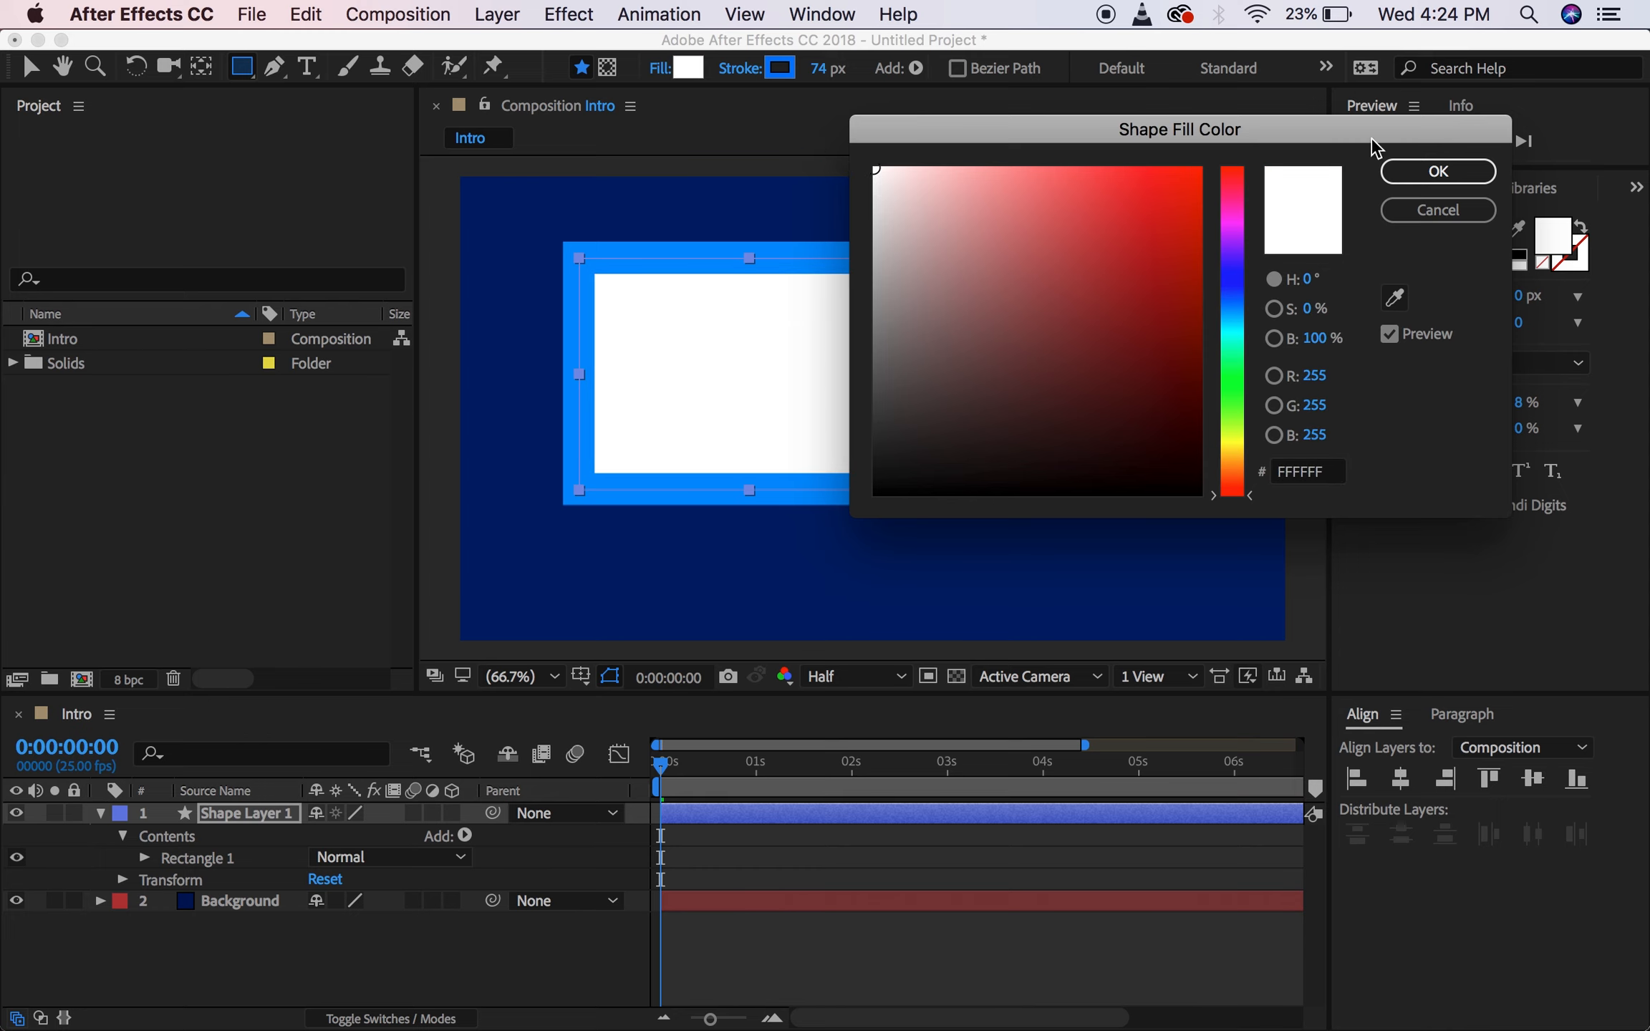
pyautogui.click(1438, 172)
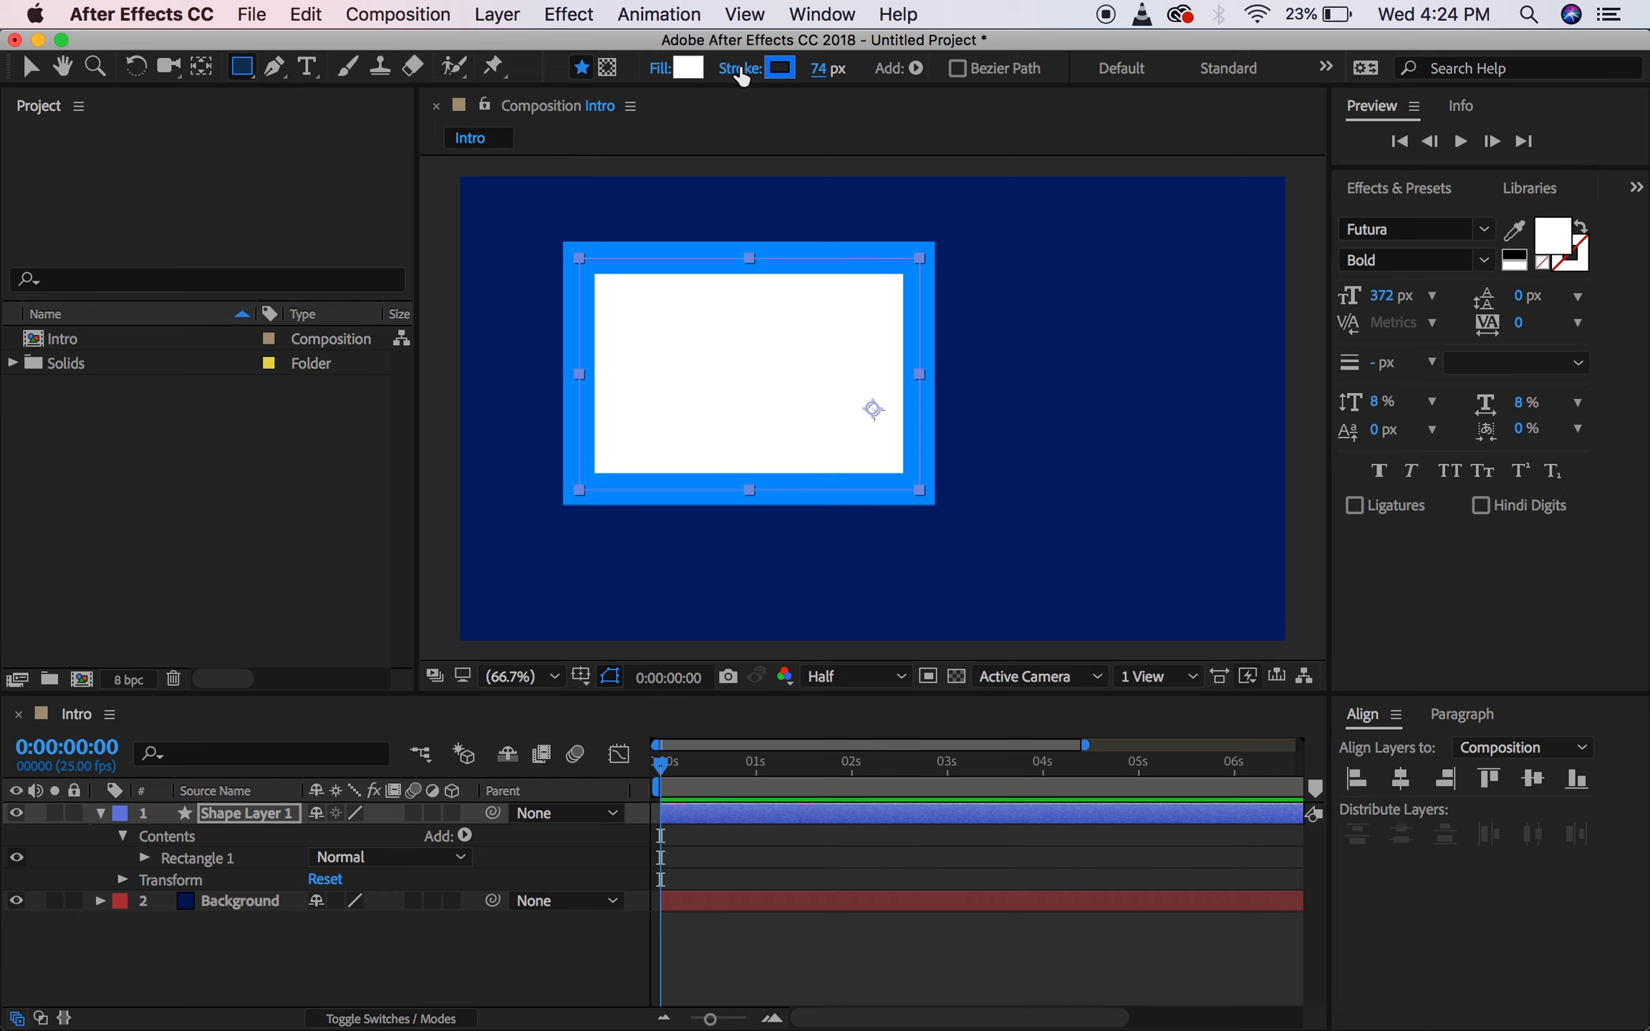
# Remove the rectangle's stroke by setting its stroke type to None.
pyautogui.click(742, 75)
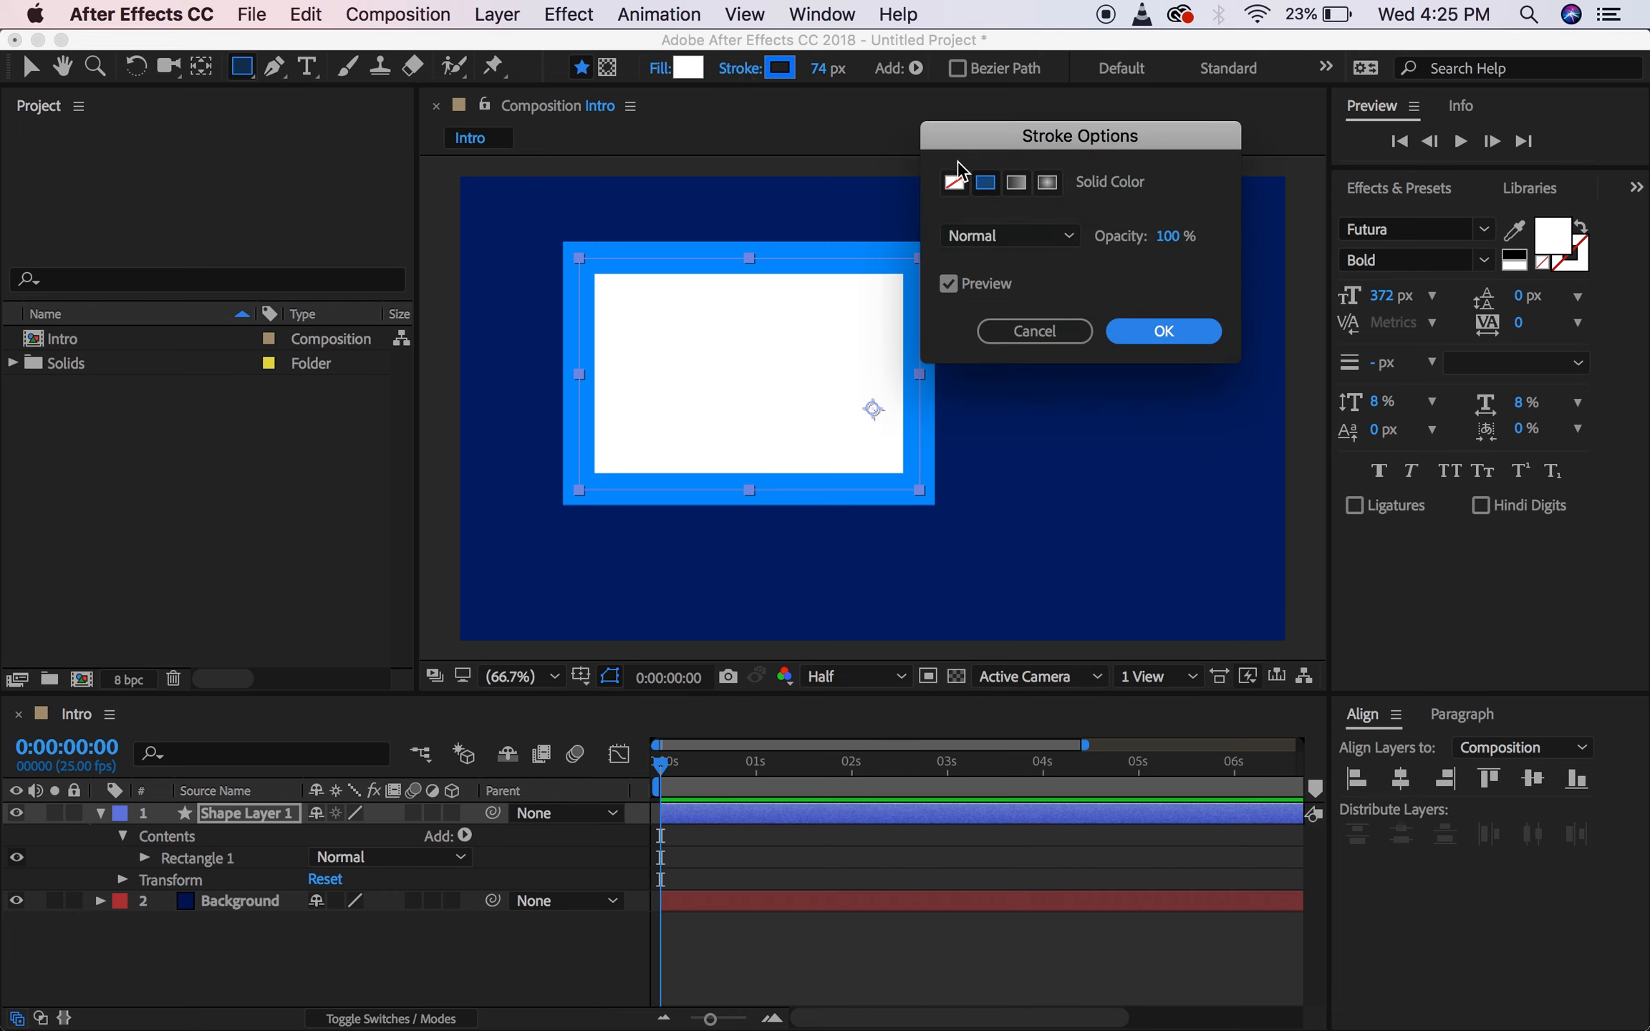
pyautogui.click(955, 183)
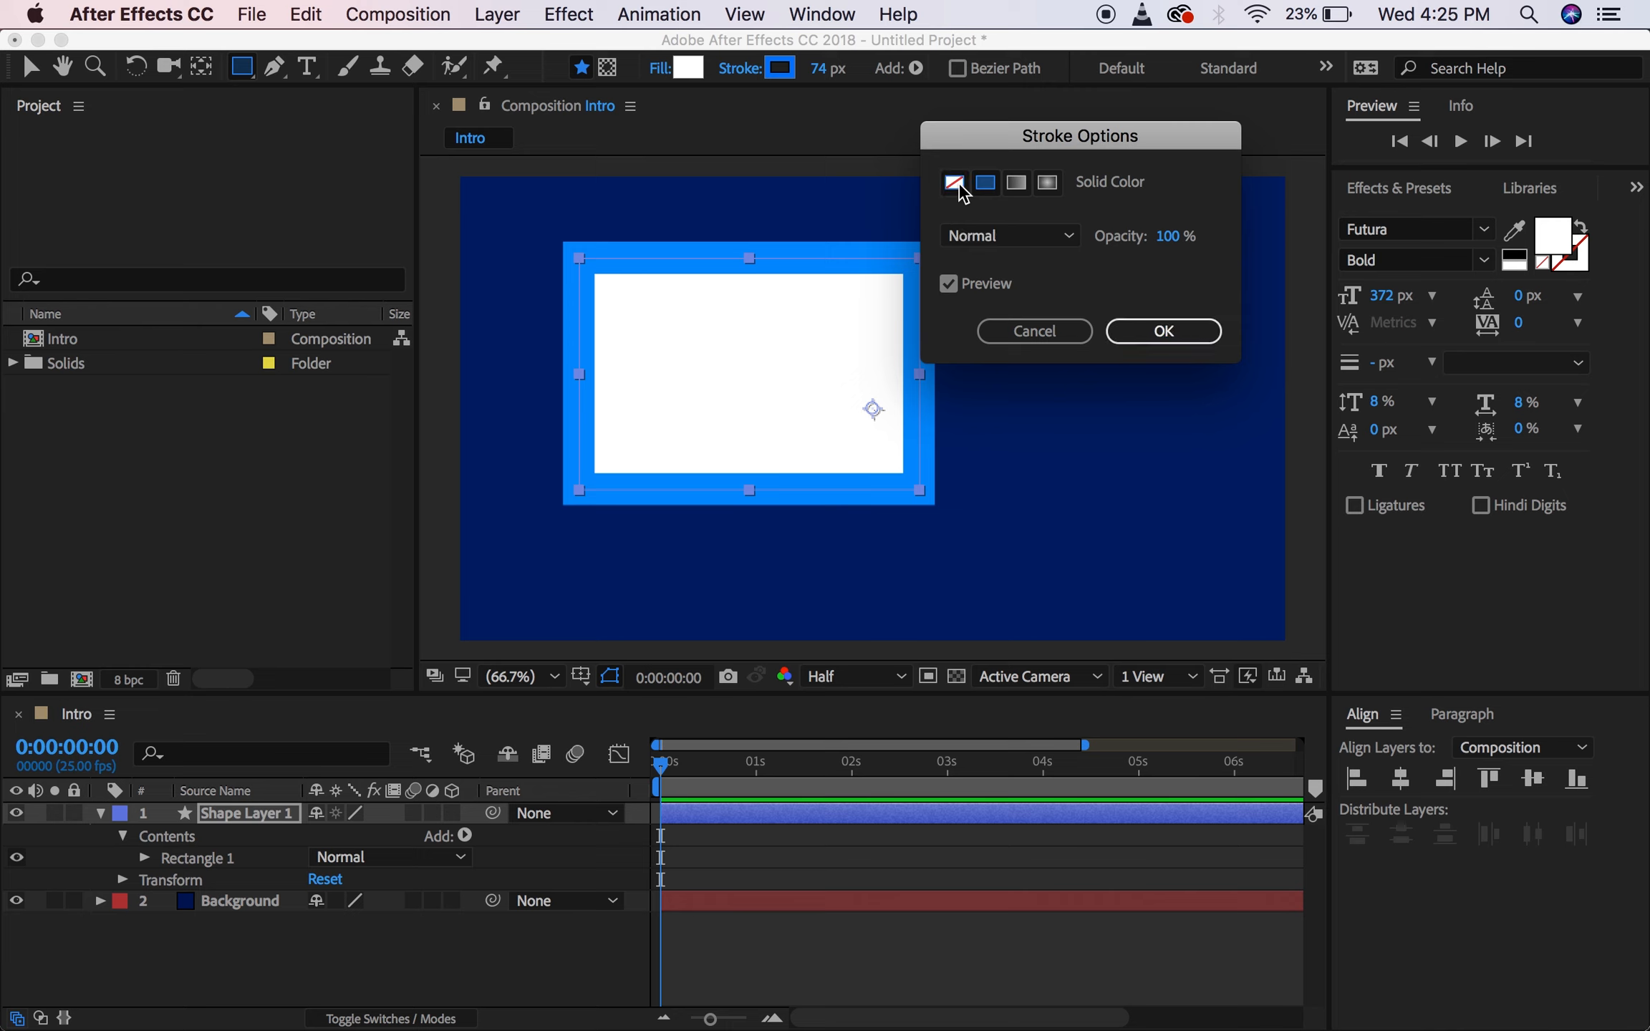
pyautogui.click(1151, 334)
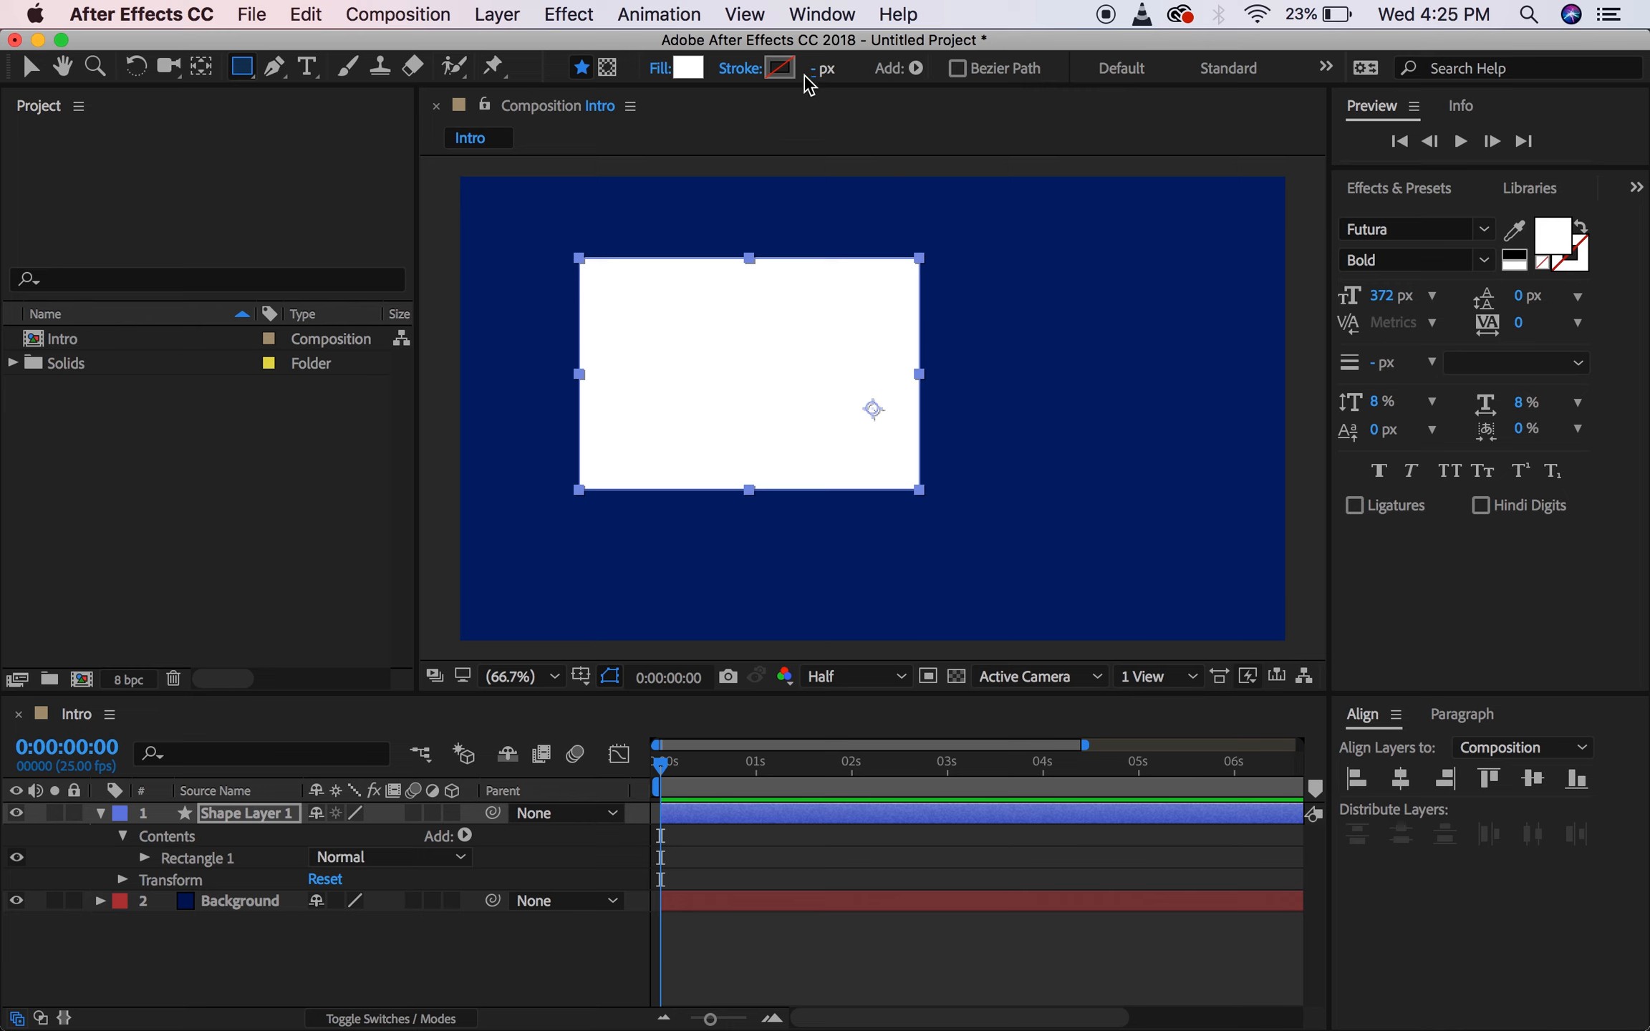
# Restore the rectangle's stroke as a Solid Color stroke.
pyautogui.click(742, 69)
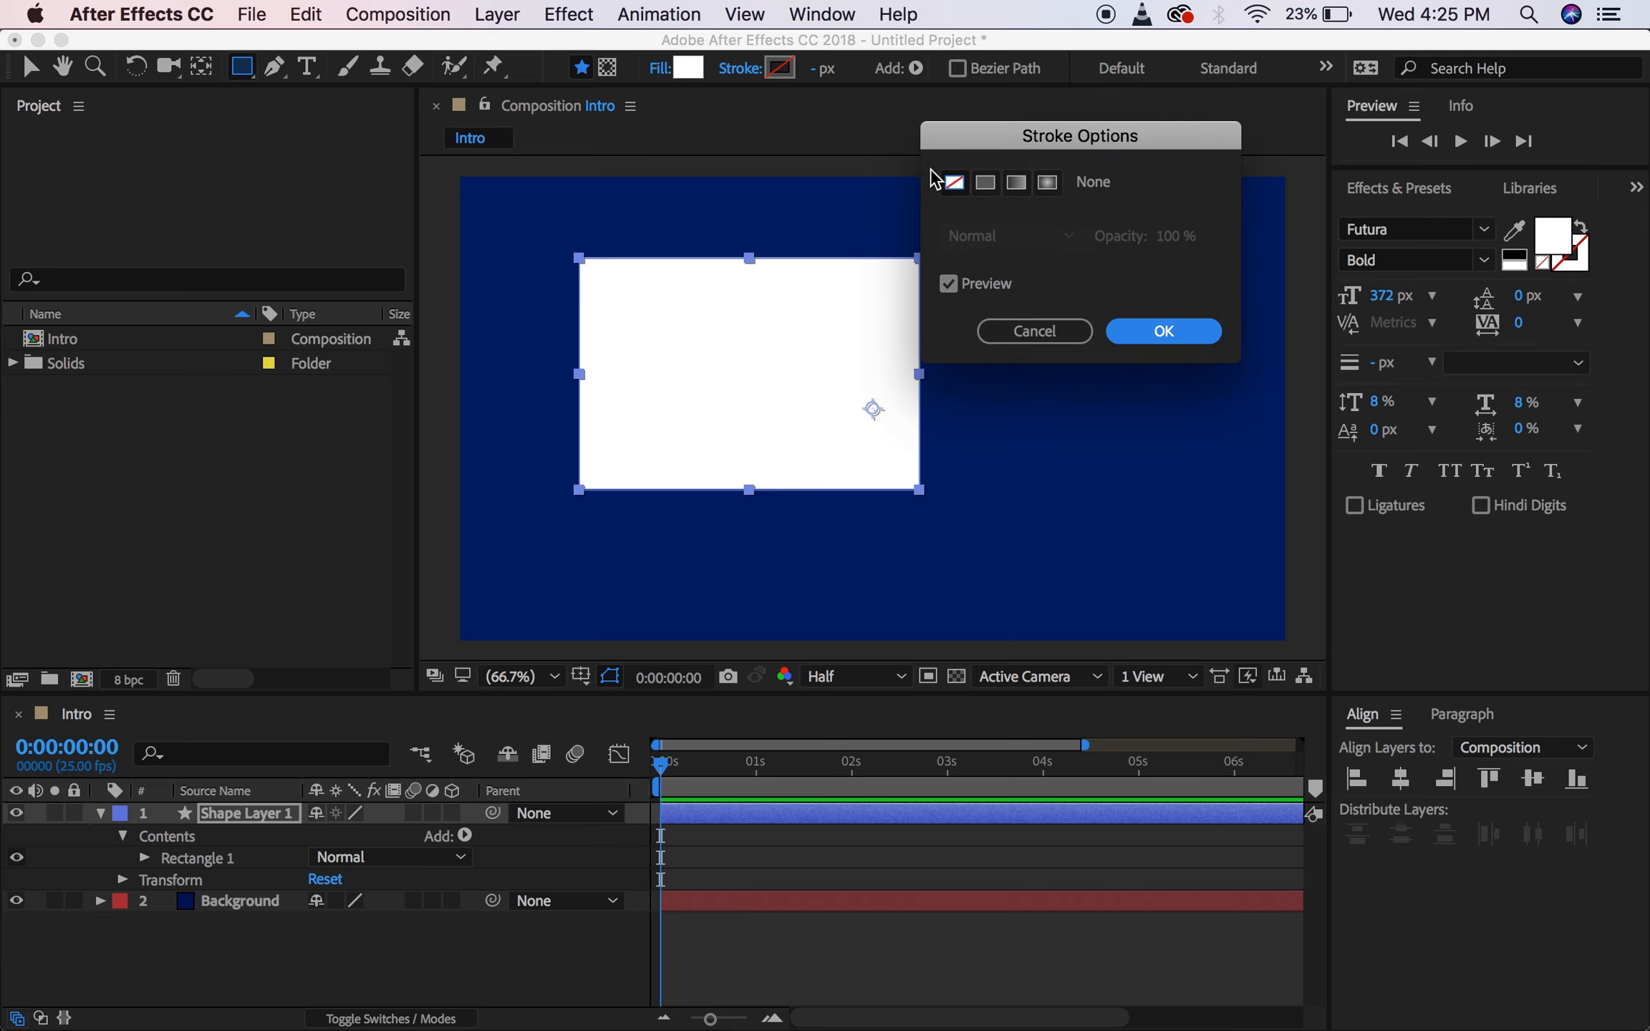
pyautogui.click(985, 182)
pyautogui.click(1203, 334)
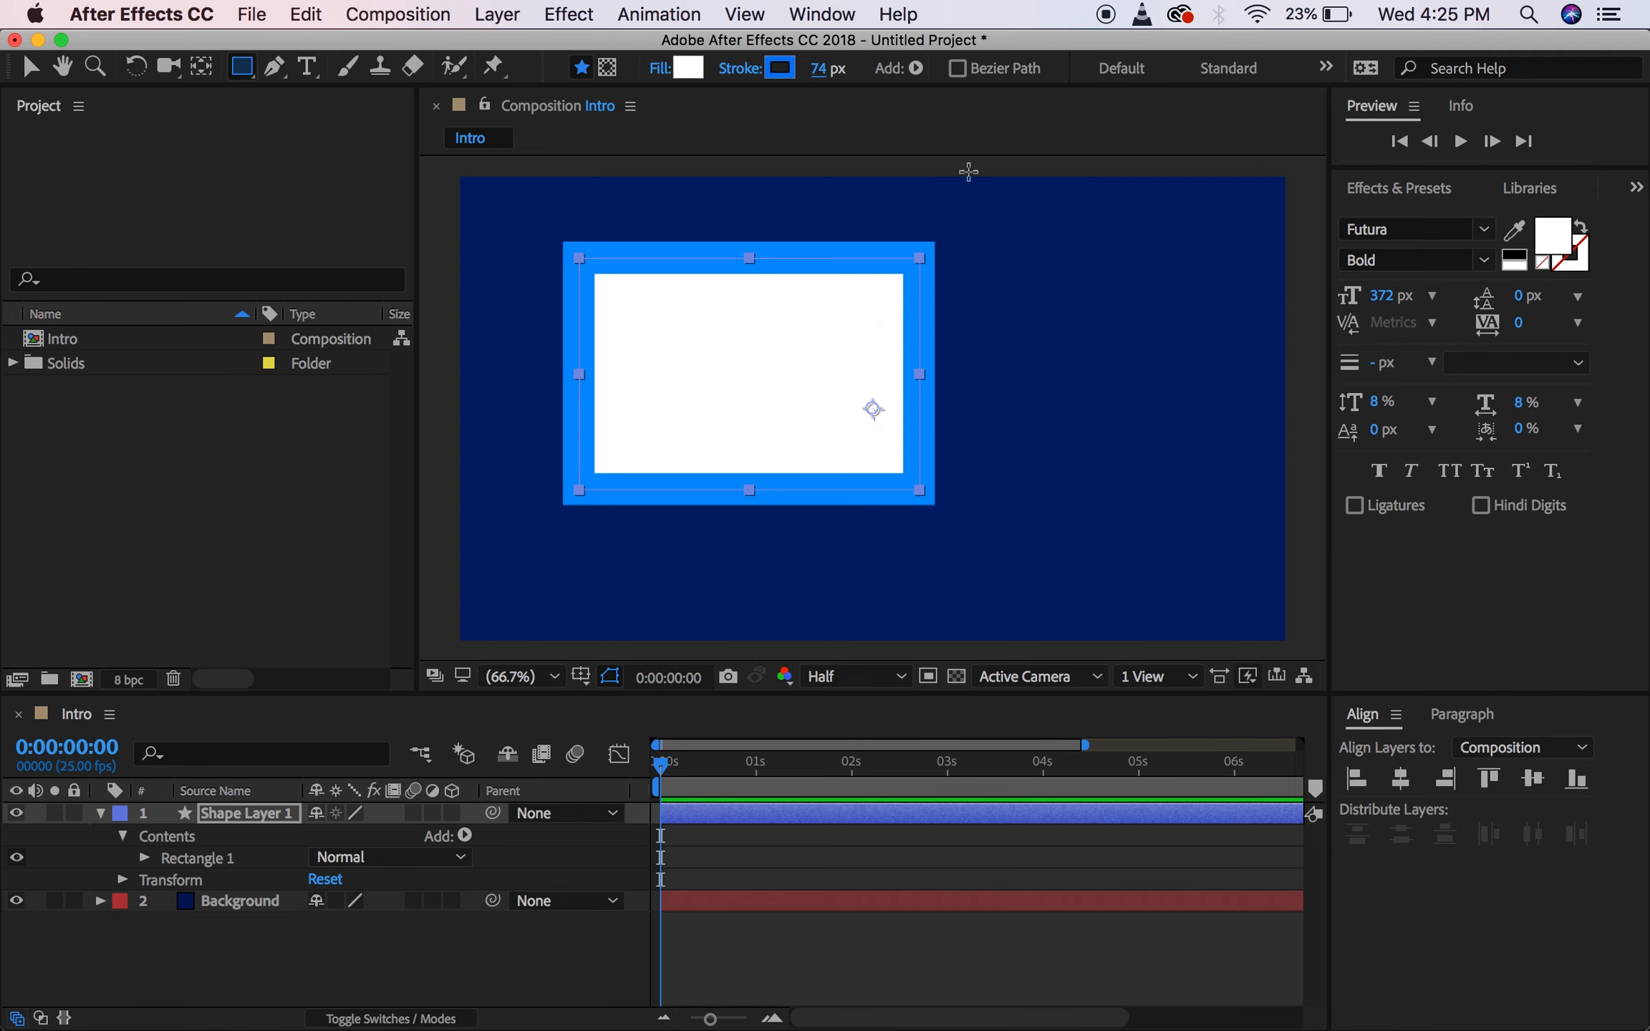
# Change the rectangle's stroke colour to pink, FF008E.
pyautogui.click(780, 68)
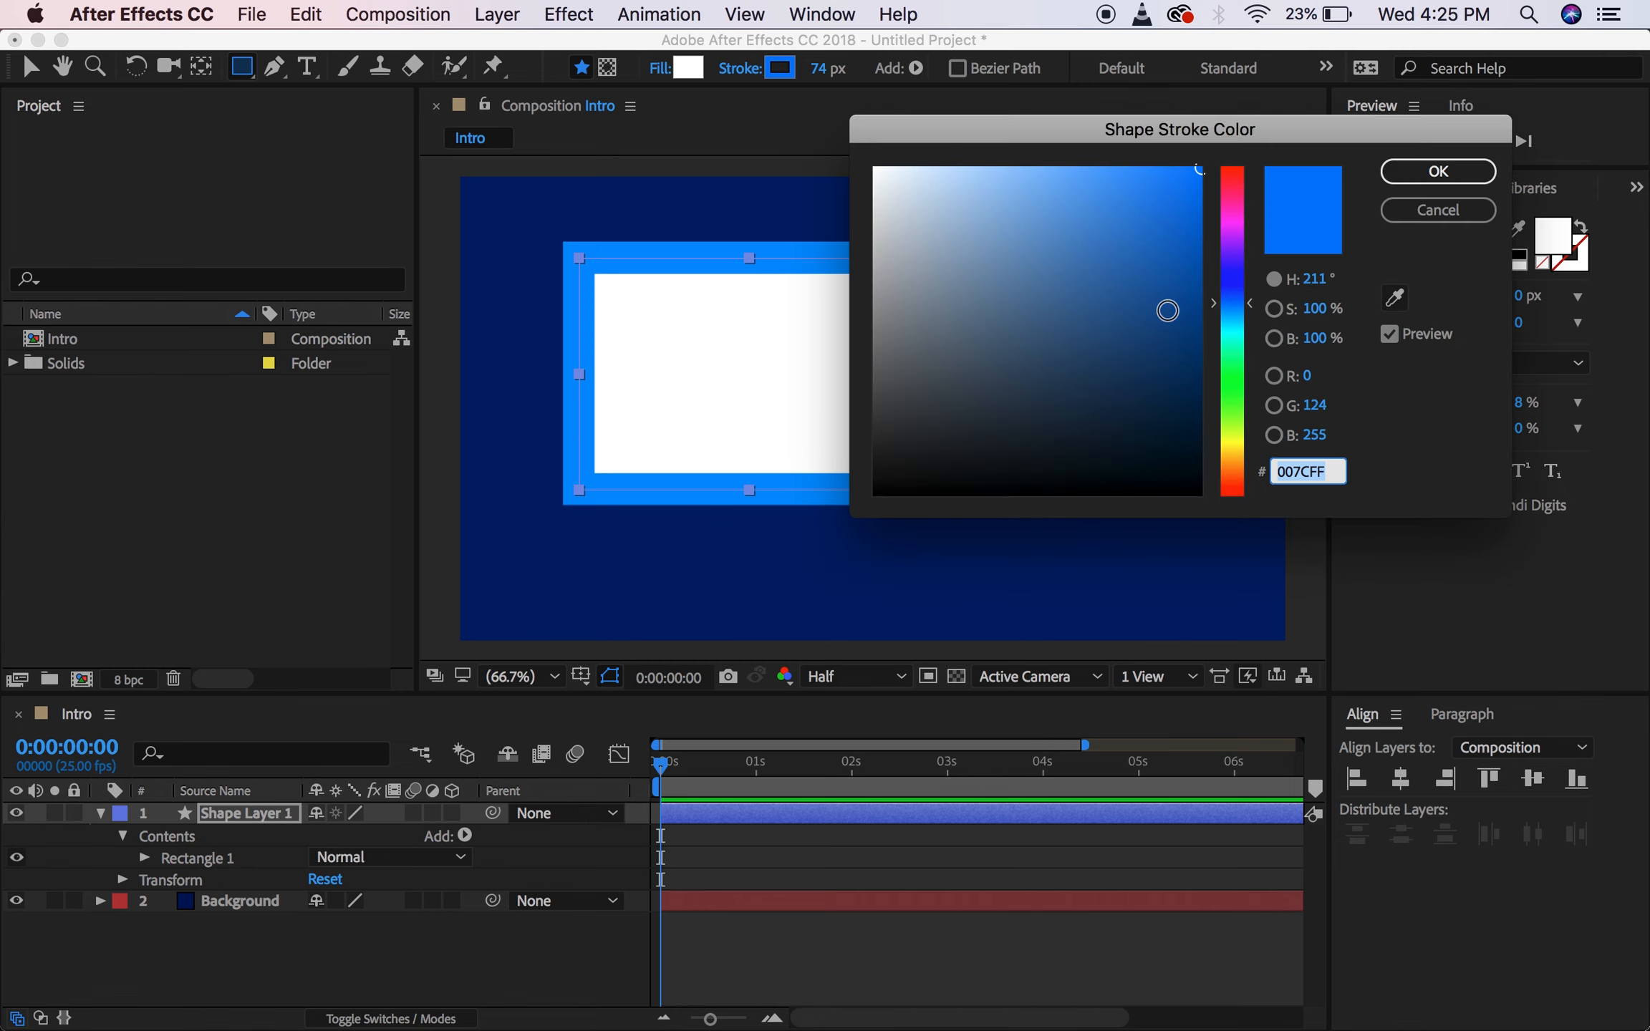
pyautogui.click(1232, 197)
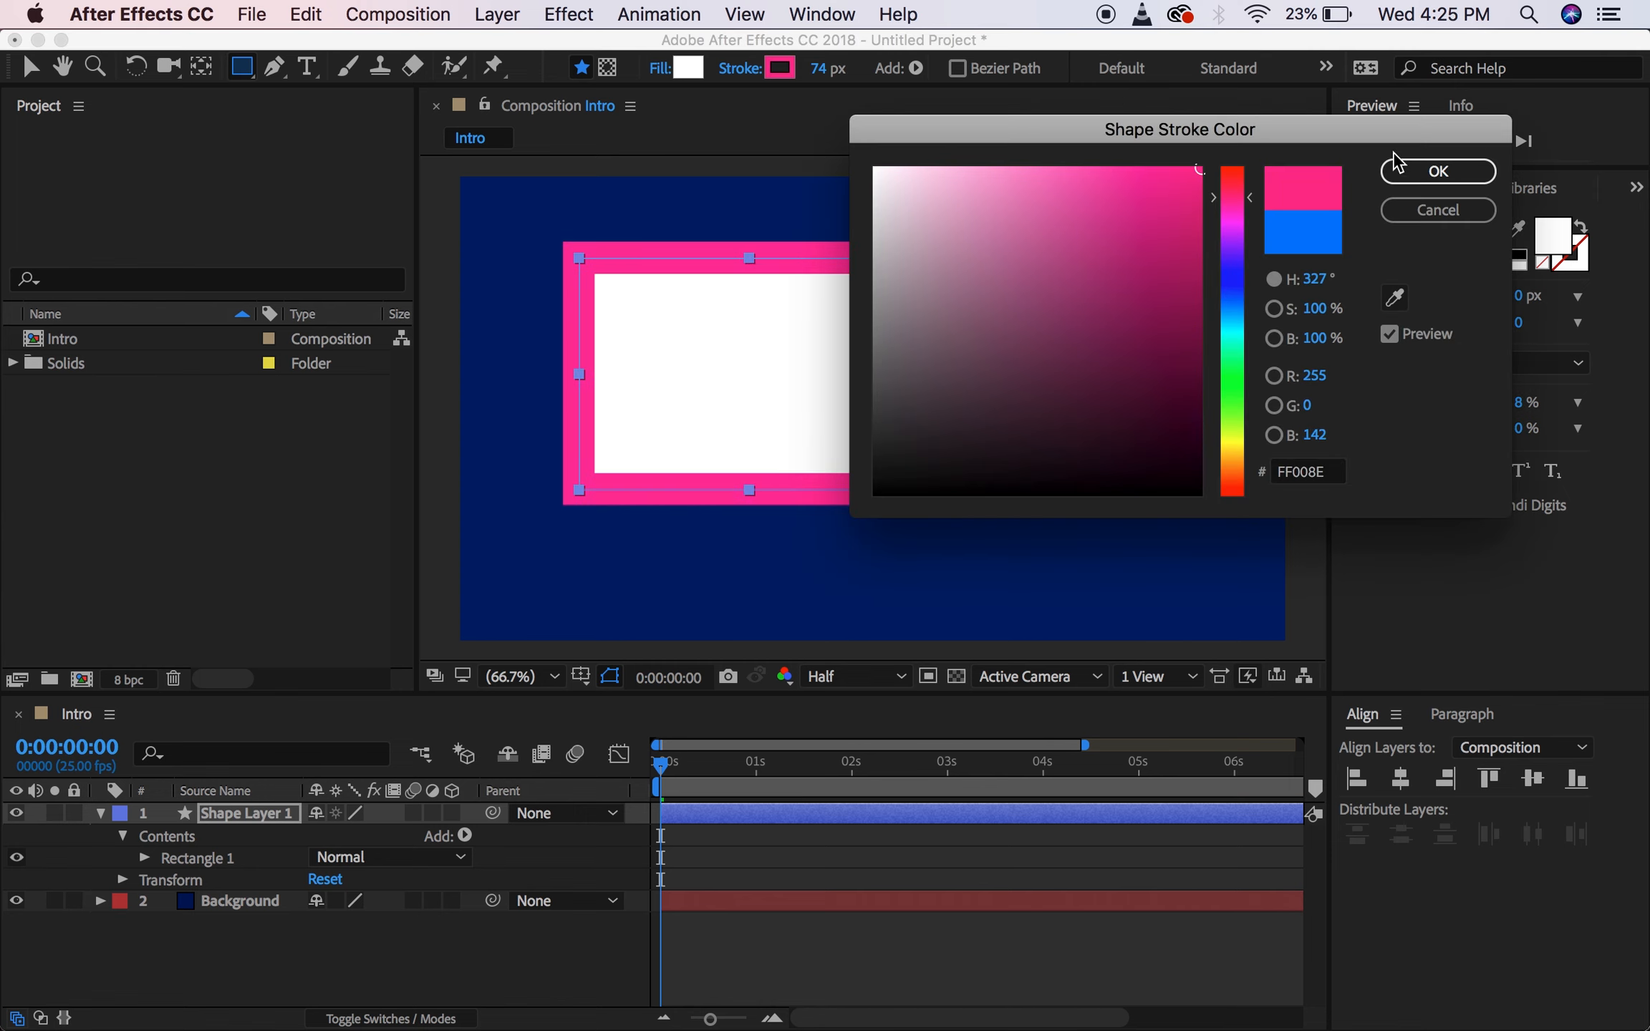
pyautogui.click(1407, 171)
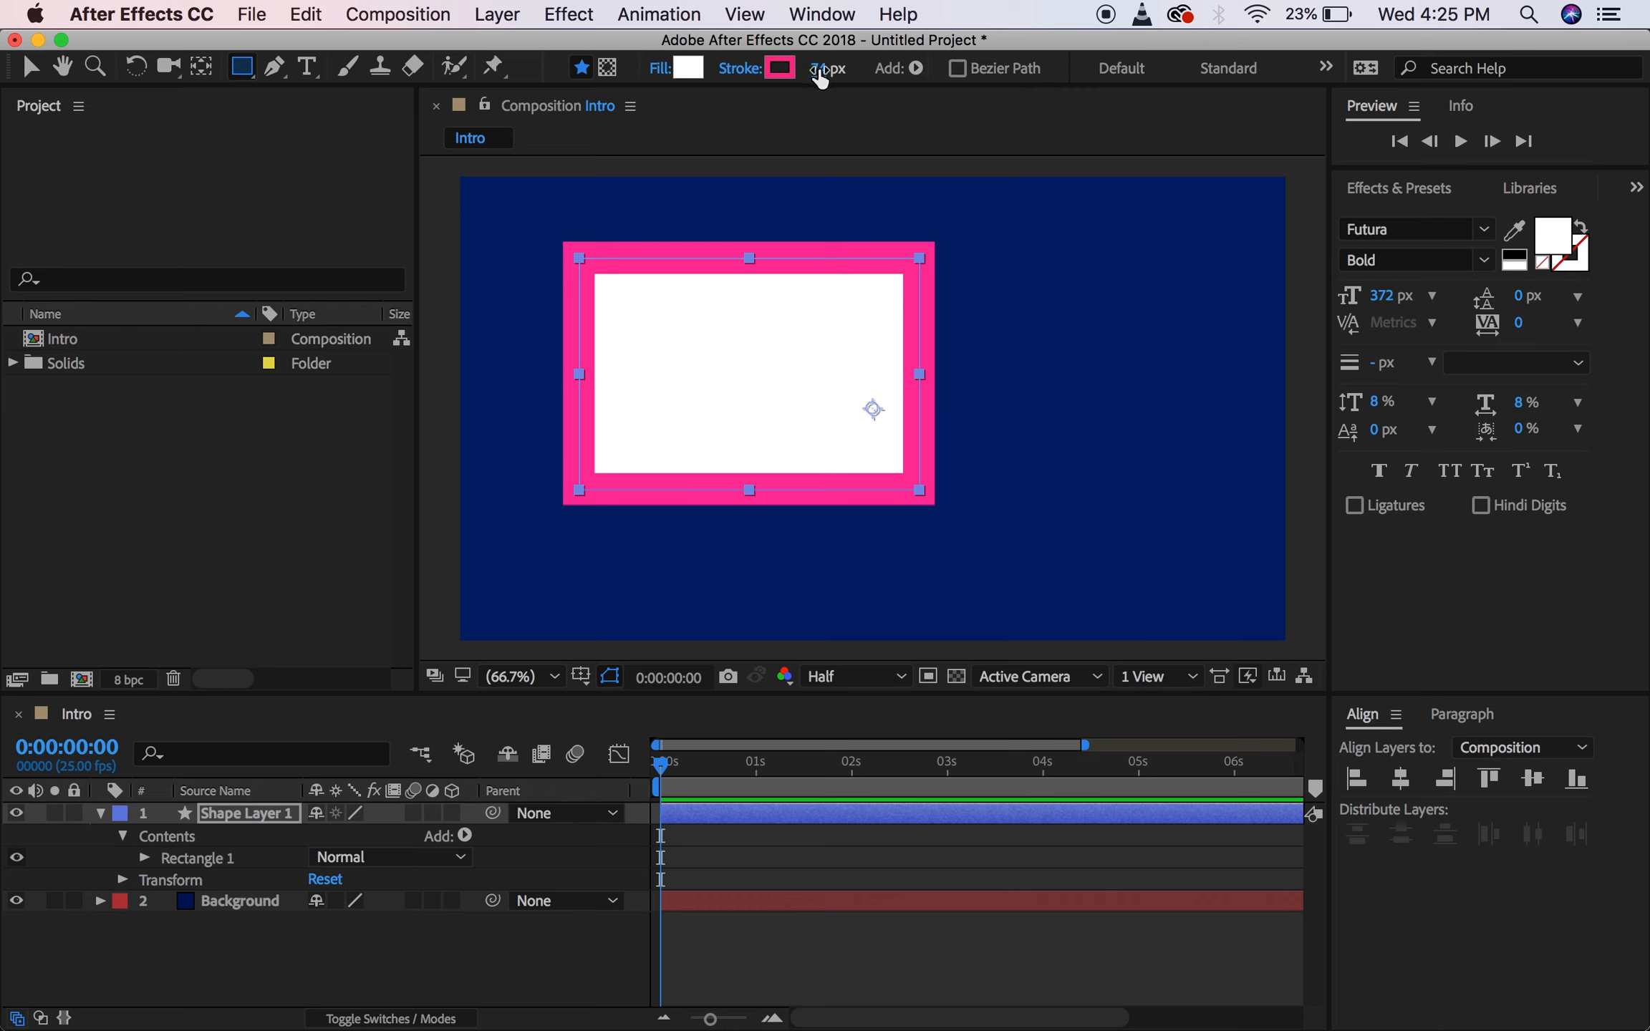
# Set the rectangle's stroke width to 50 px.
pyautogui.moveTo(820, 72)
pyautogui.mouseDown()
pyautogui.moveTo(855, 74)
pyautogui.moveTo(797, 79)
pyautogui.moveTo(863, 82)
pyautogui.moveTo(826, 85)
pyautogui.mouseUp()
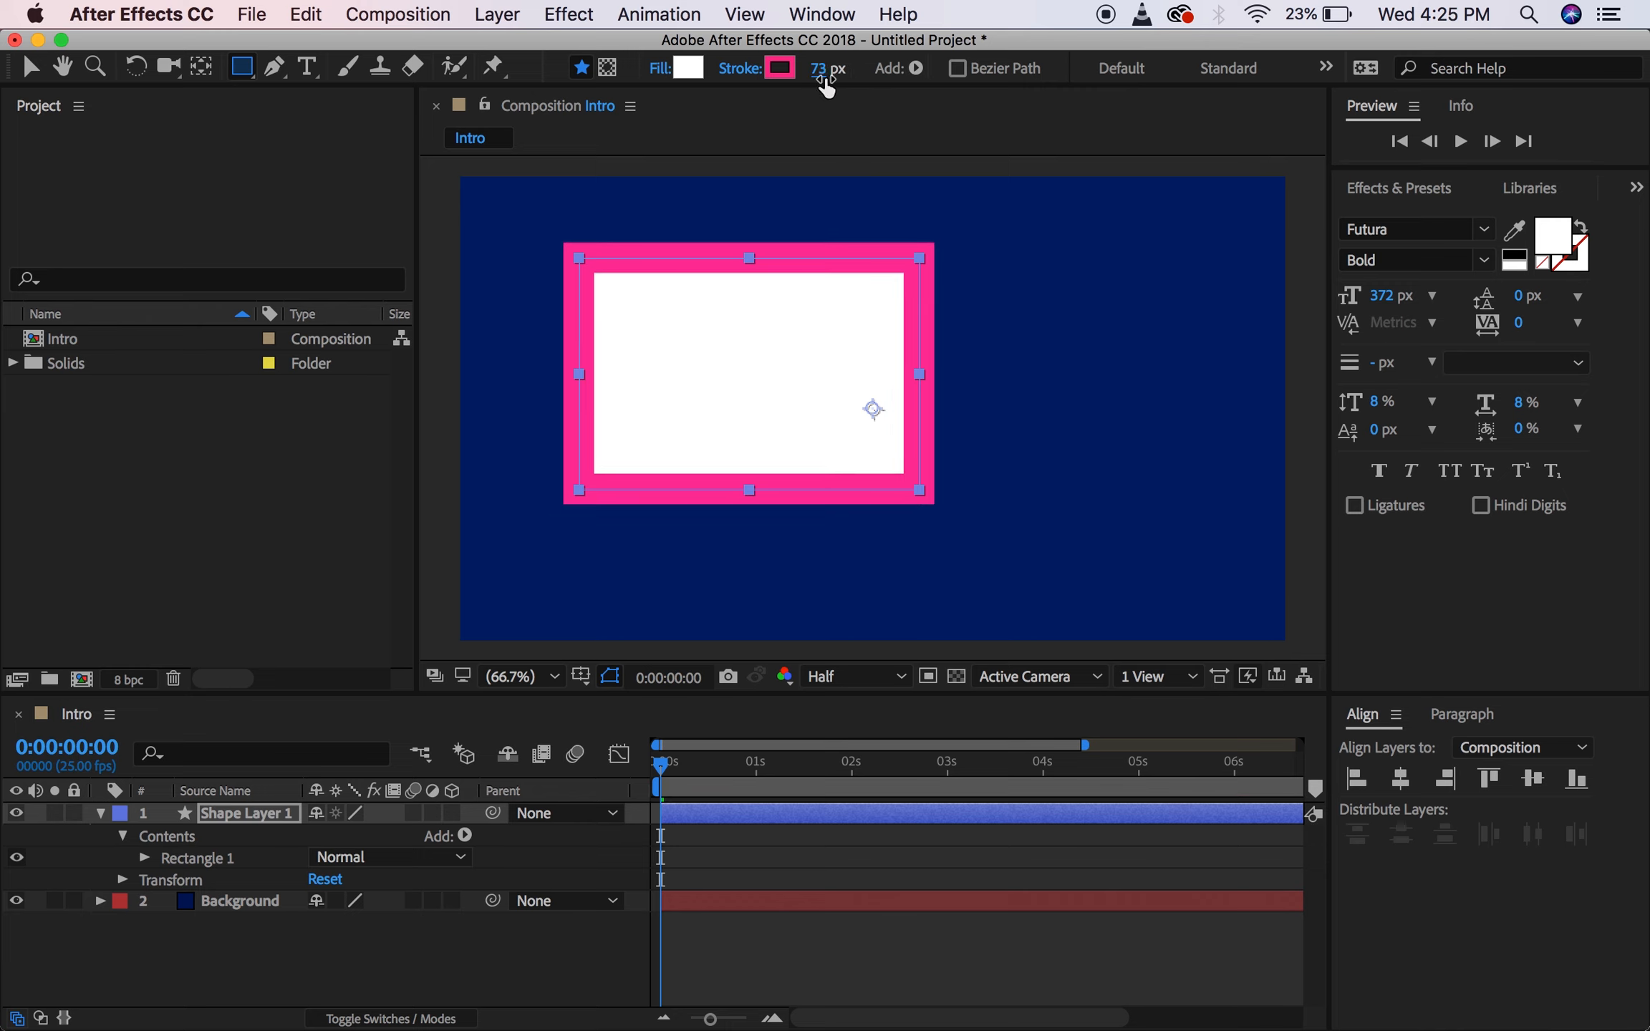
pyautogui.click(822, 72)
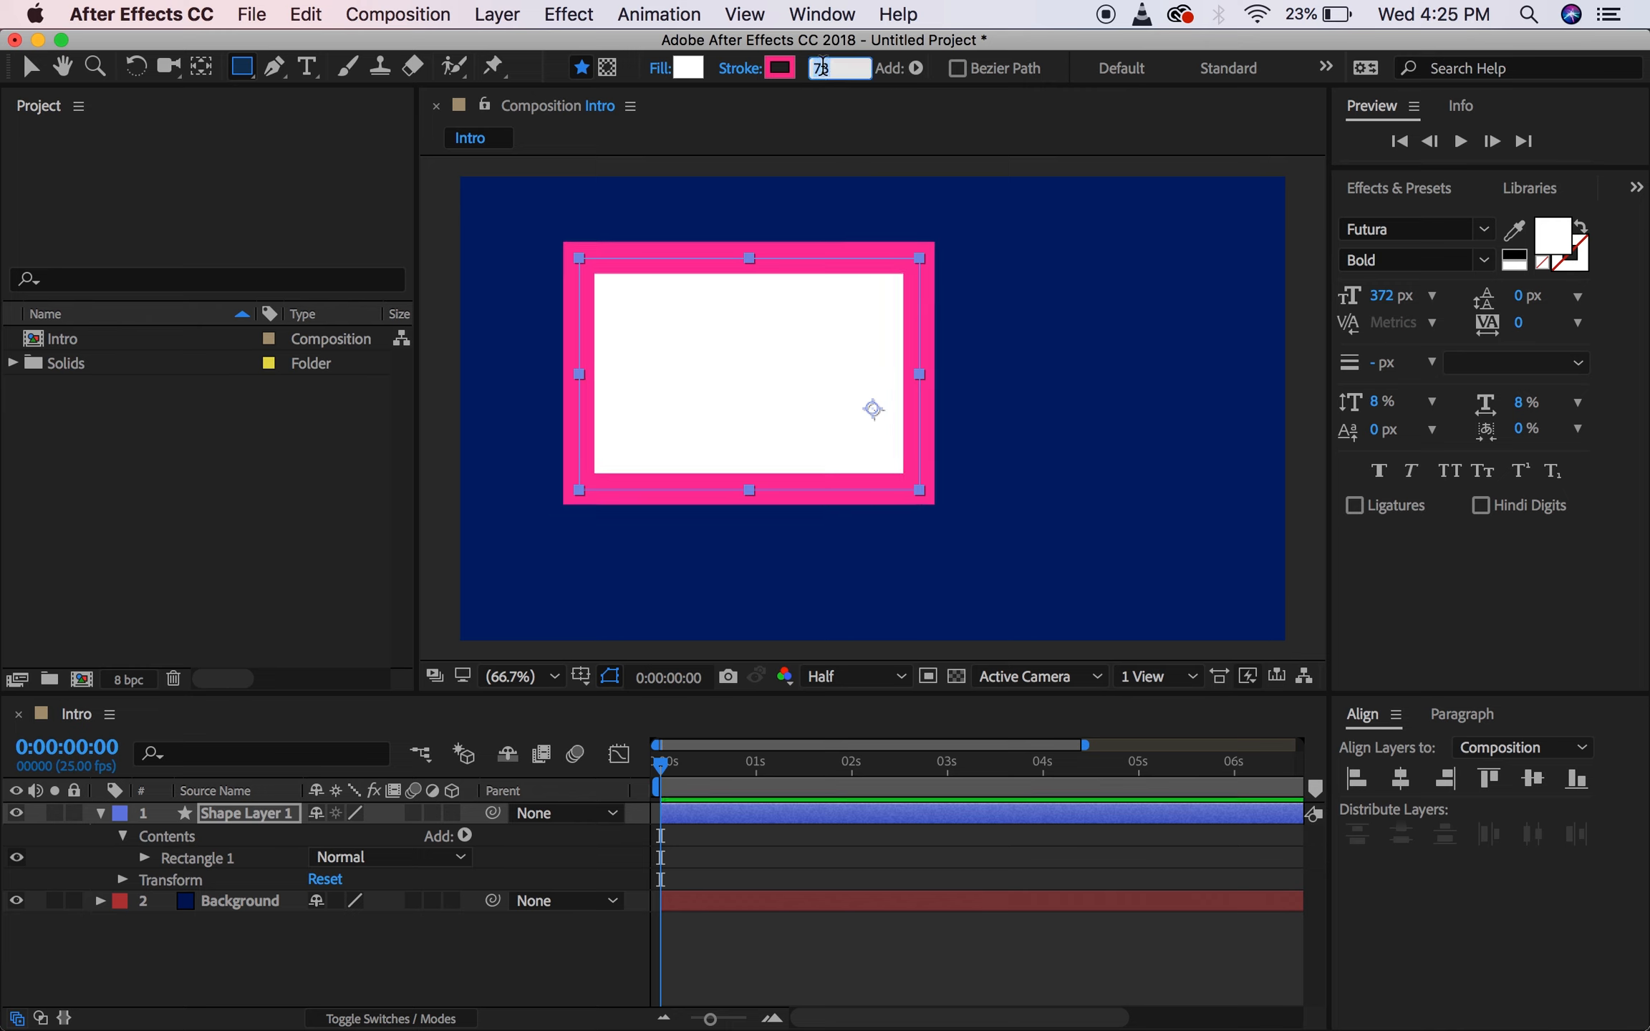
pyautogui.write('50')
pyautogui.press('Return')
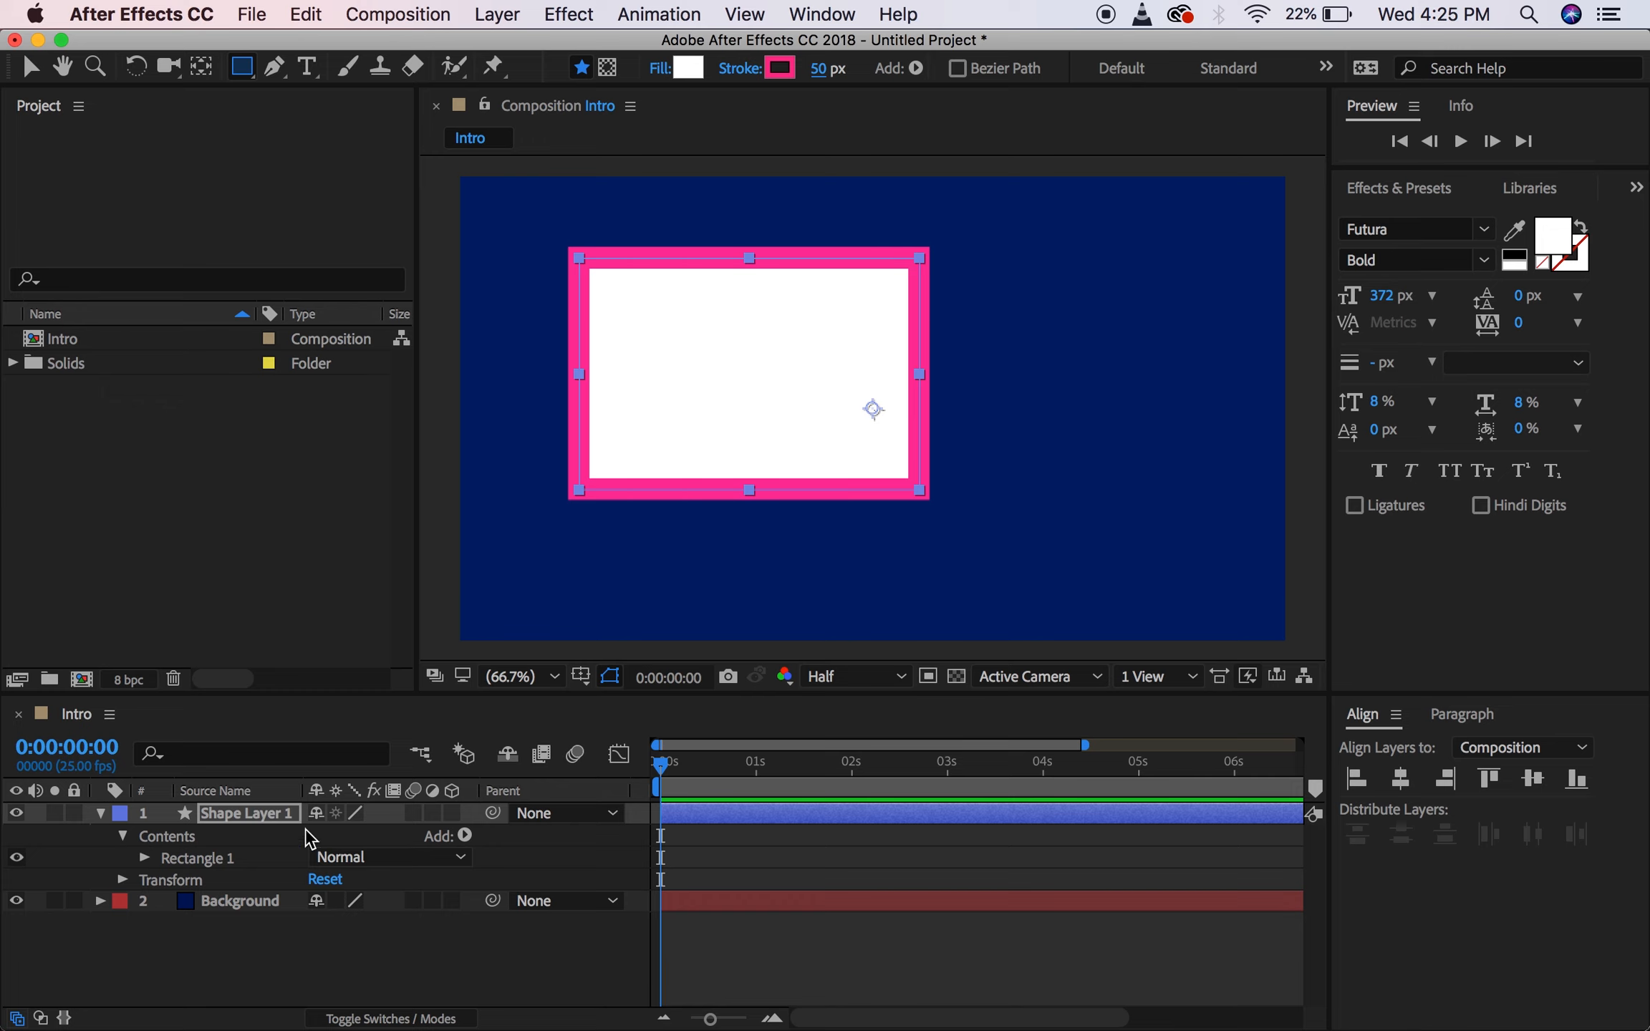
# Rename Shape Layer 1 as Rectangle and collapse its properties in the timeline.
pyautogui.click(270, 819)
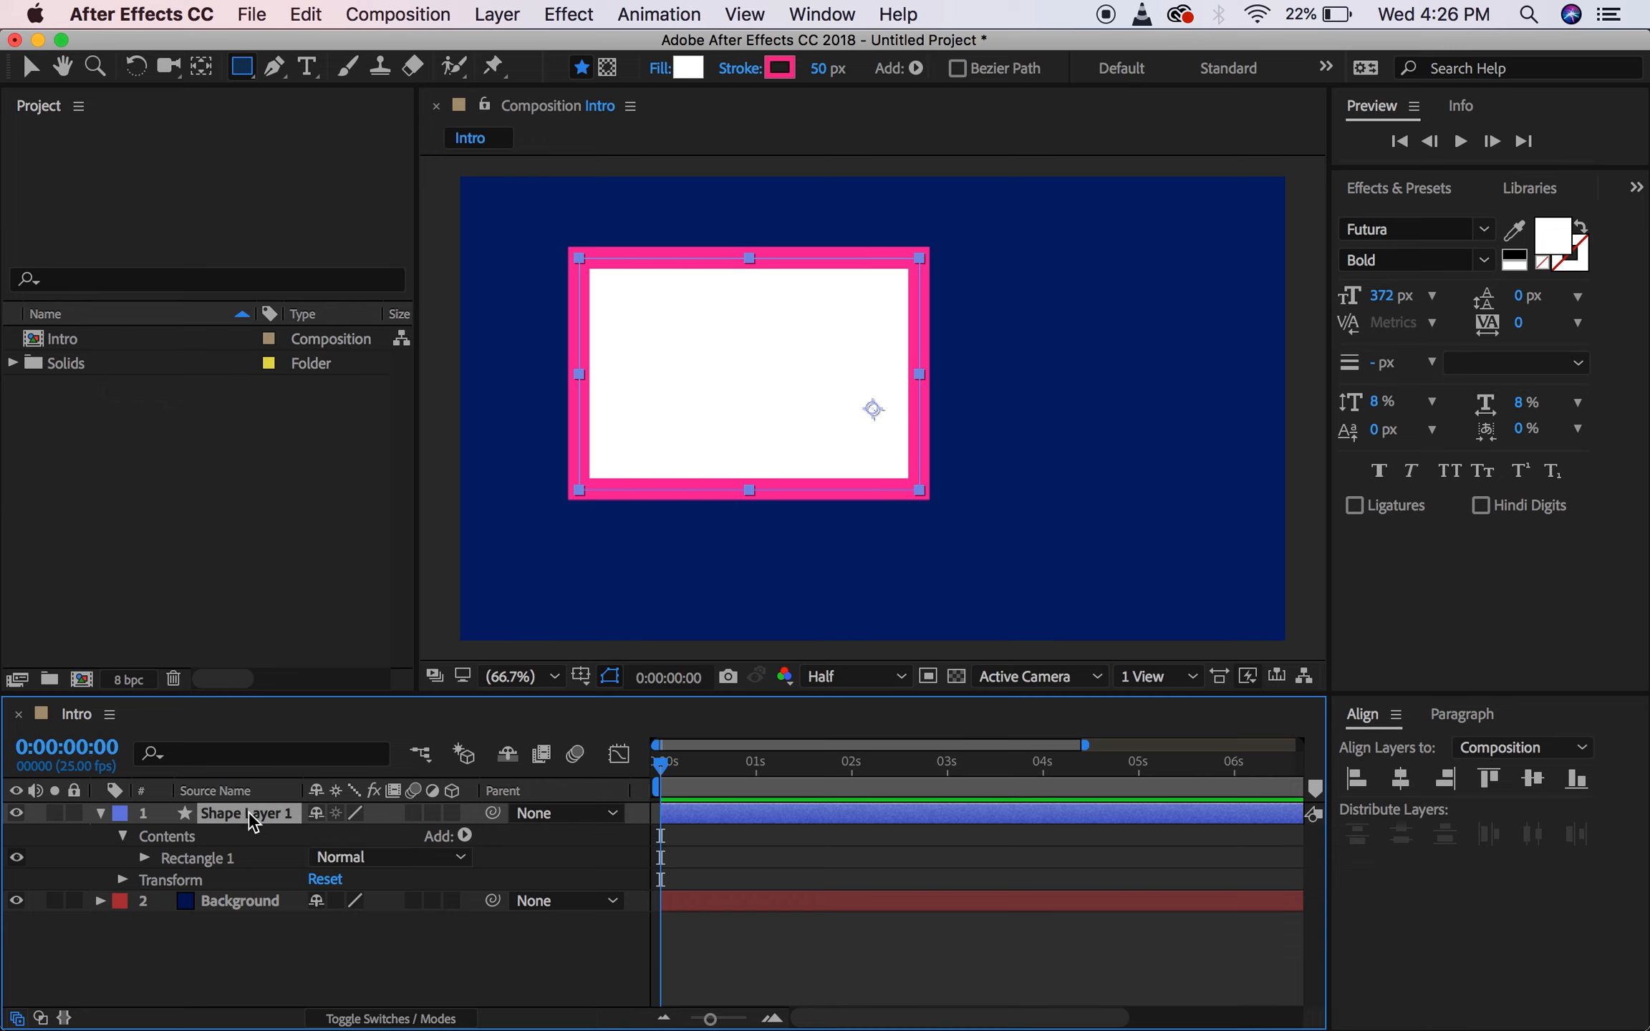
pyautogui.press('Return')
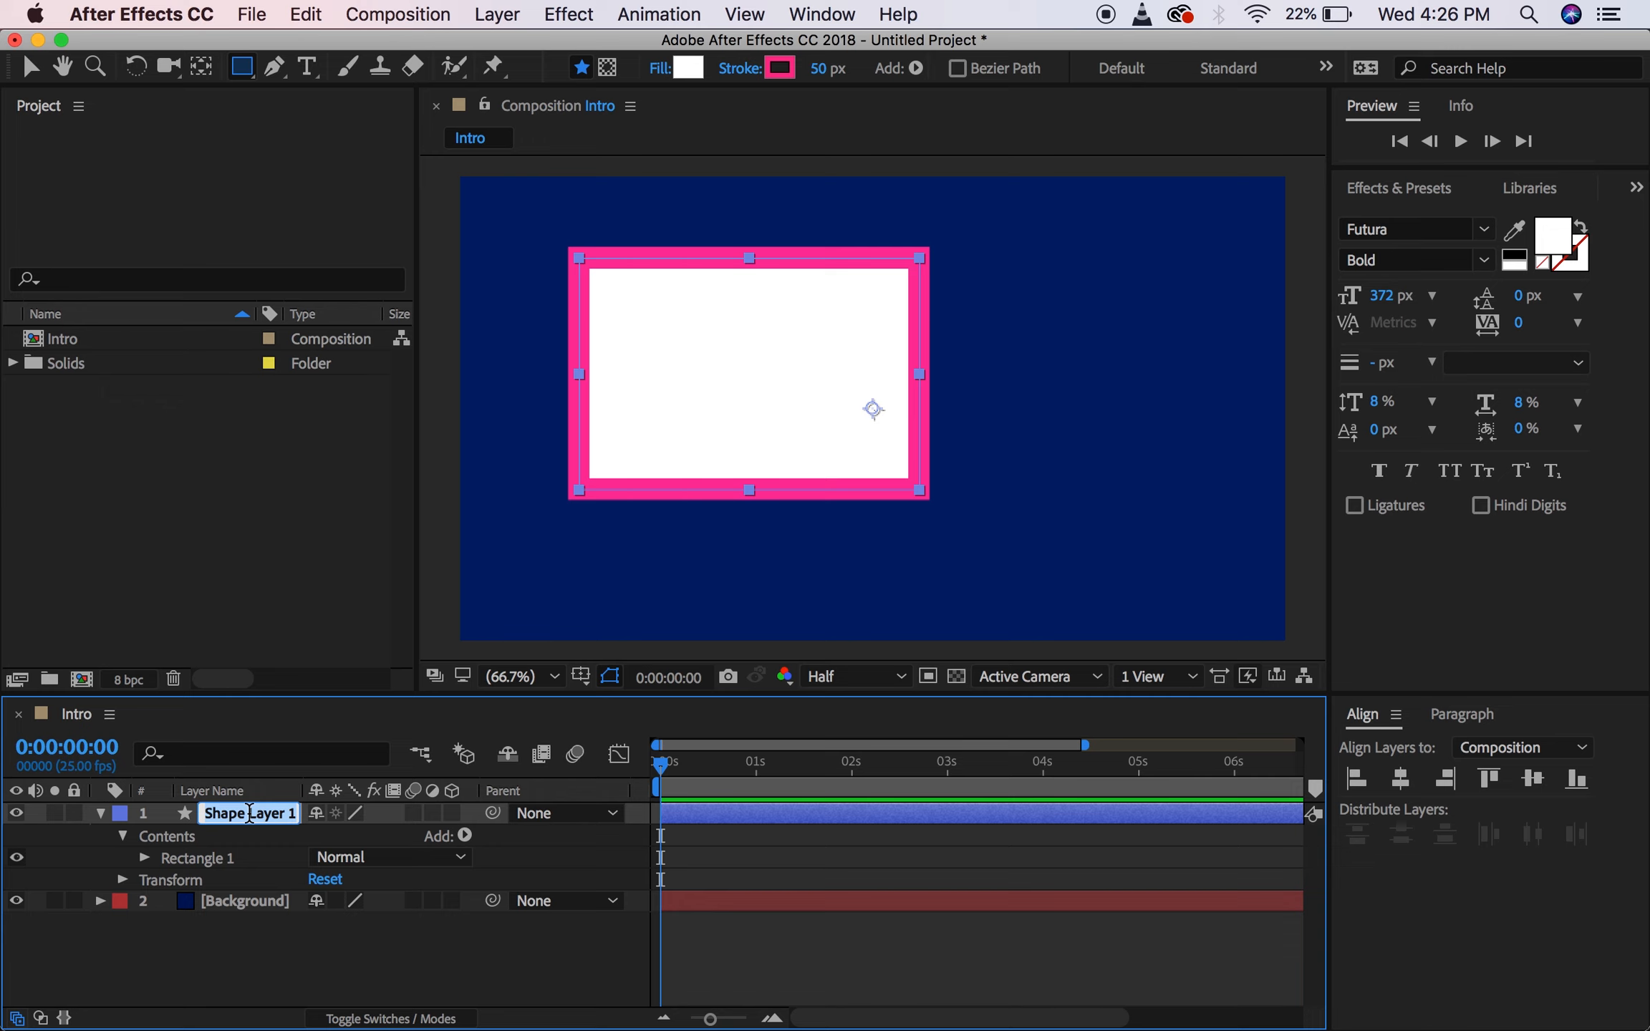
pyautogui.write('REc')
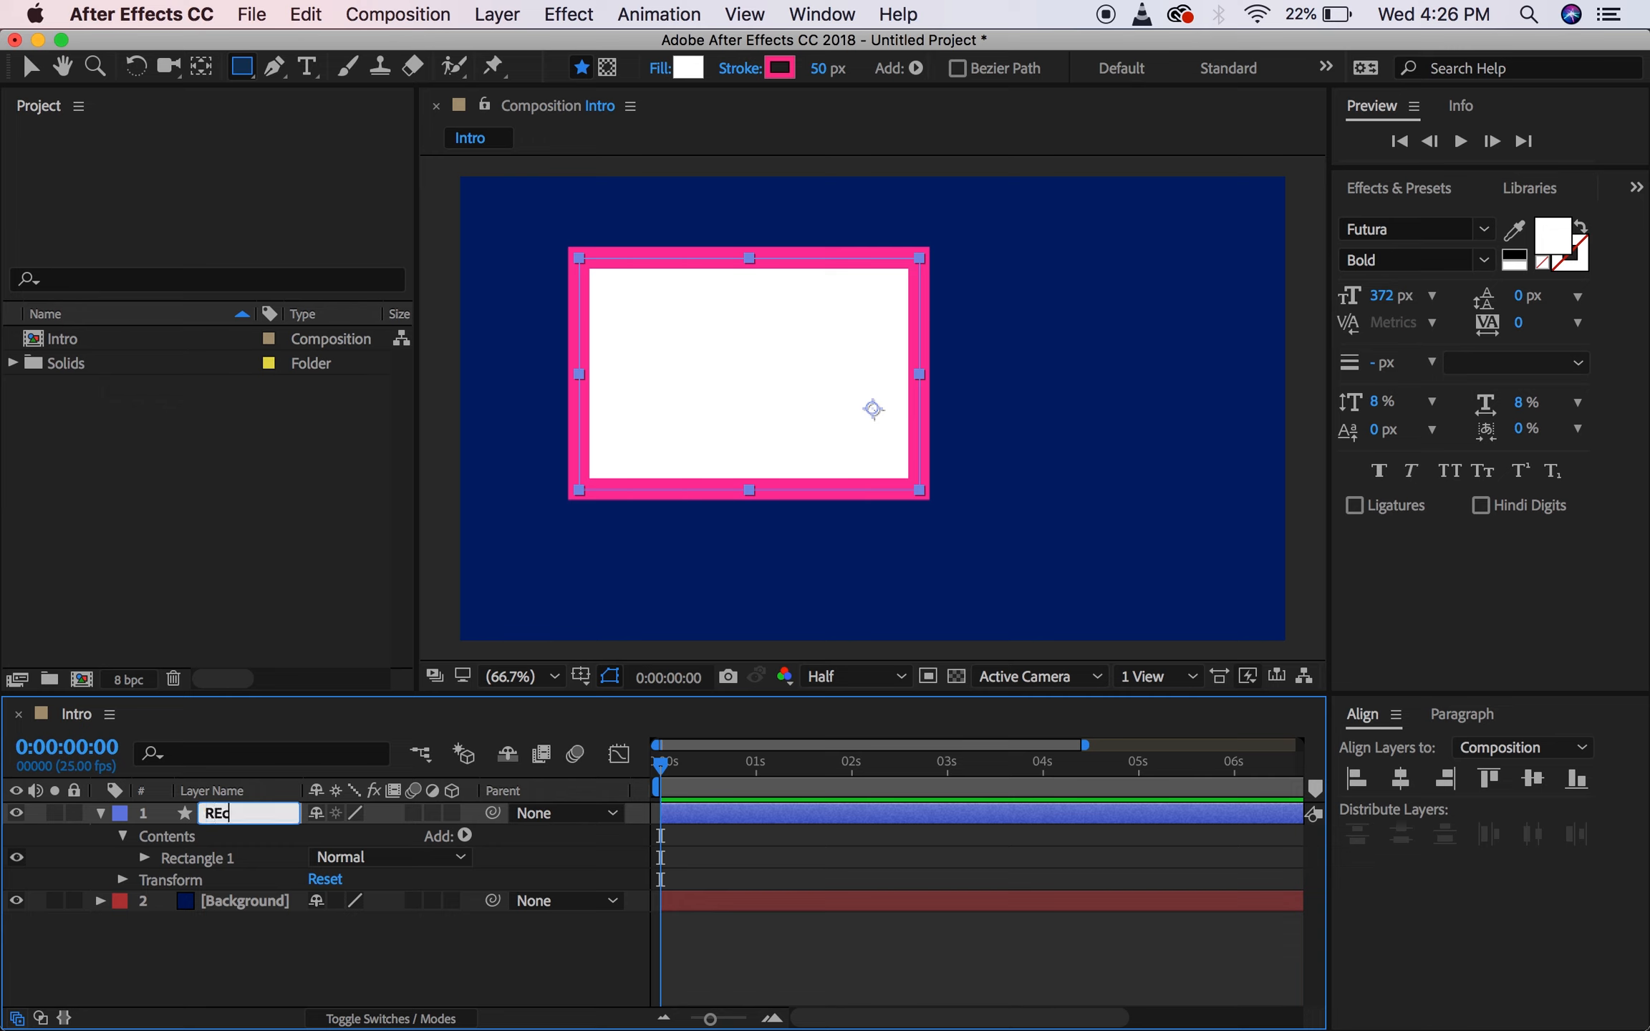
pyautogui.write('tangle')
pyautogui.click(368, 993)
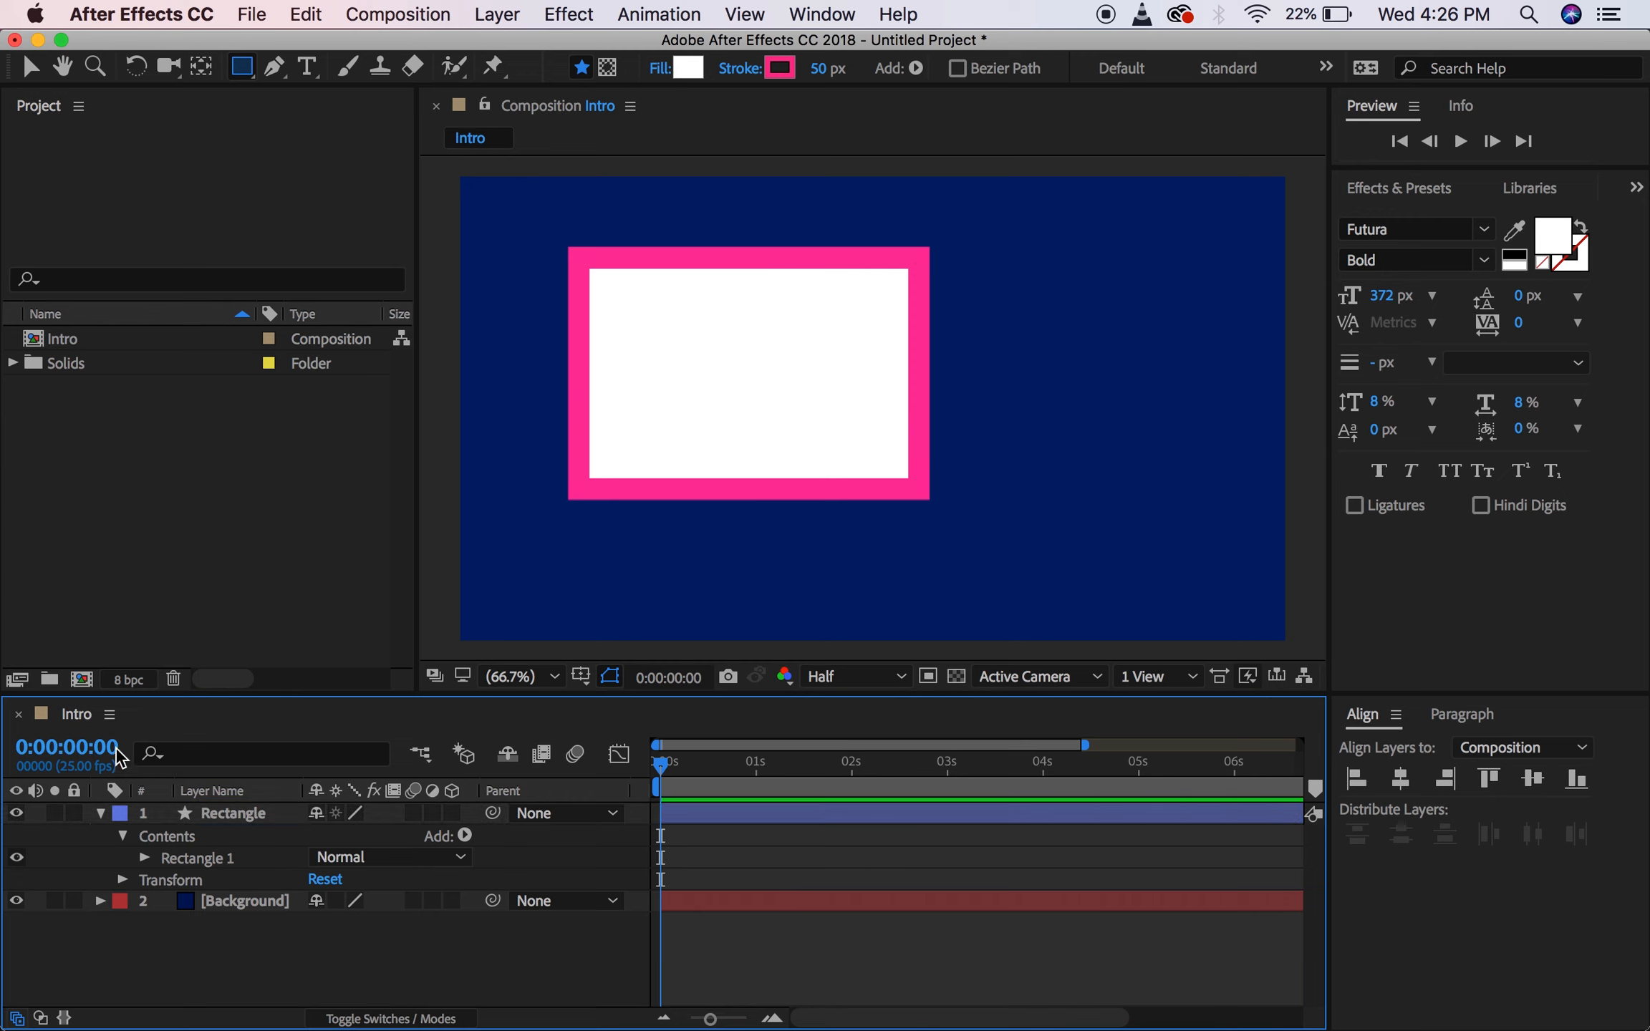
pyautogui.click(100, 813)
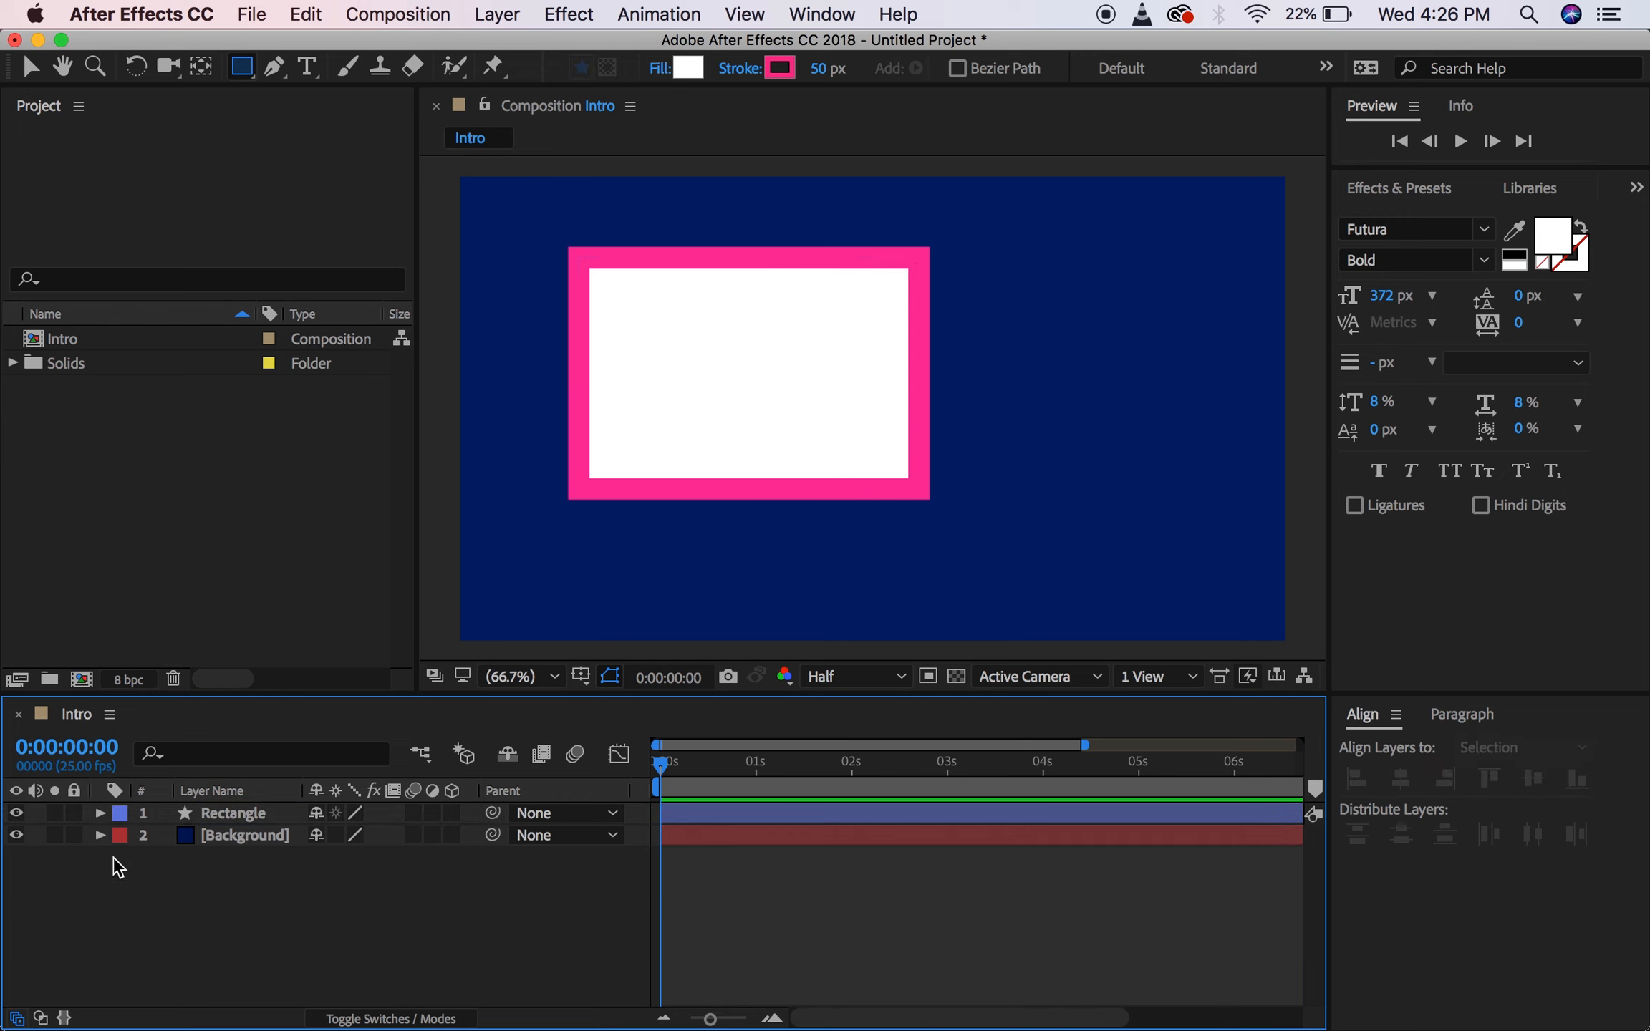
# Move the Rectangle layer's shape with the Selection tool from the upper-left area to near the composition's centre.
pyautogui.click(383, 841)
pyautogui.click(236, 811)
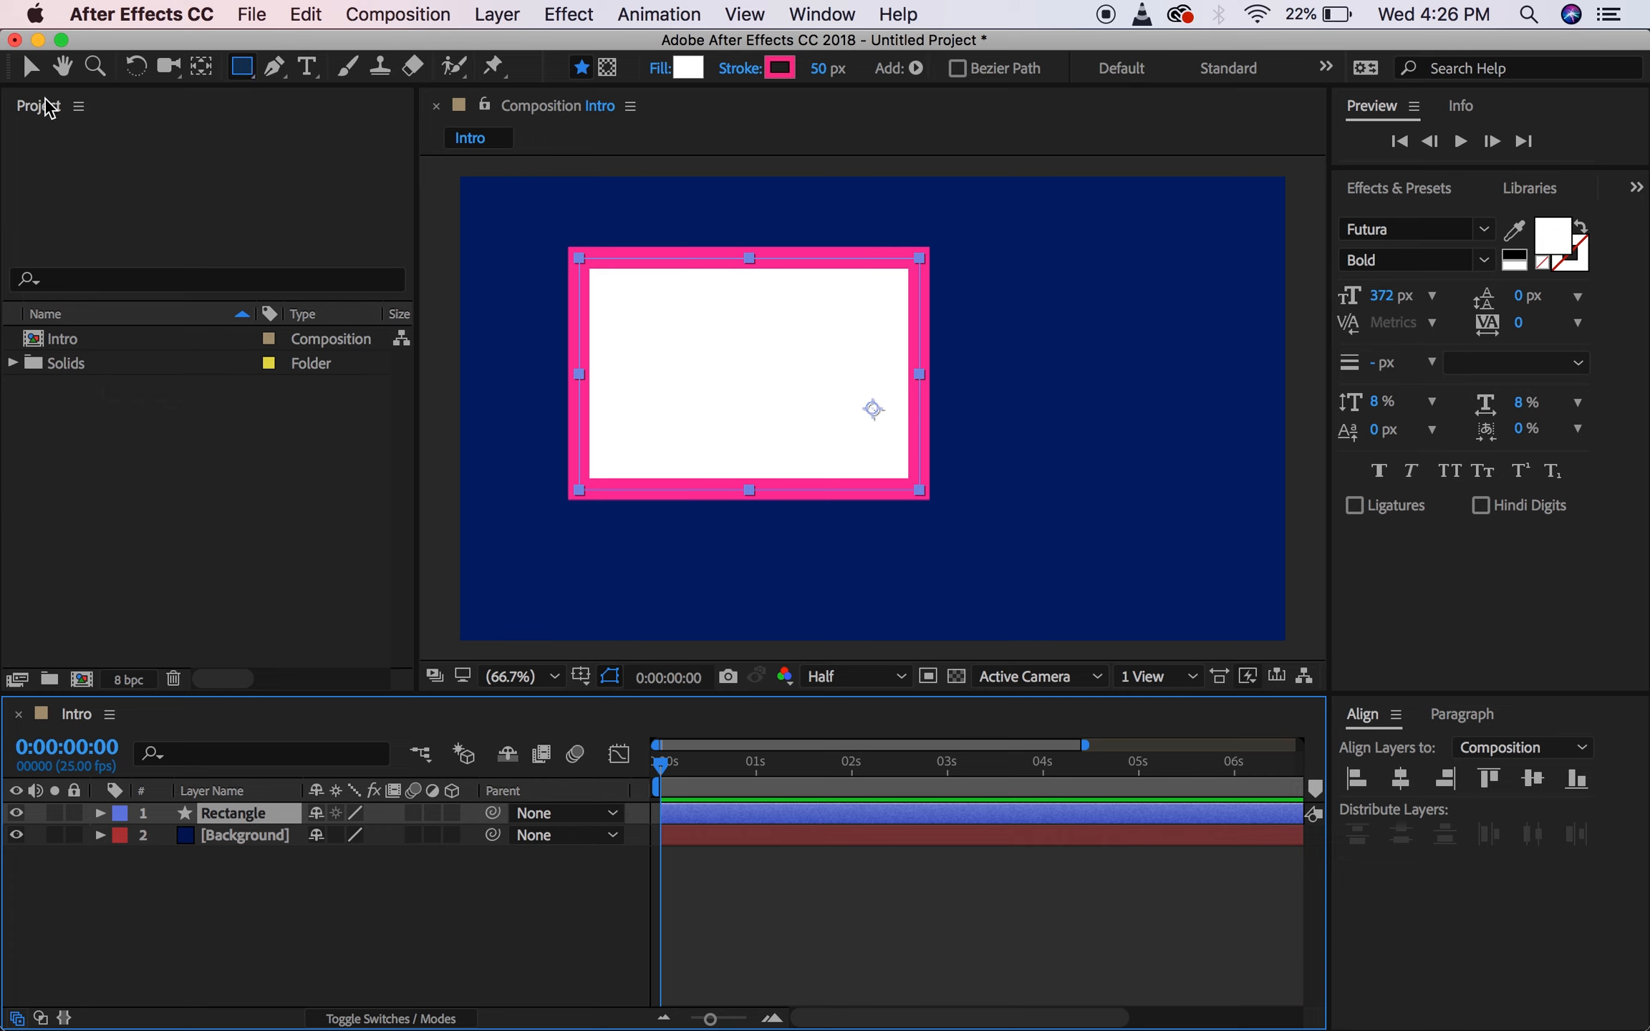
pyautogui.click(30, 68)
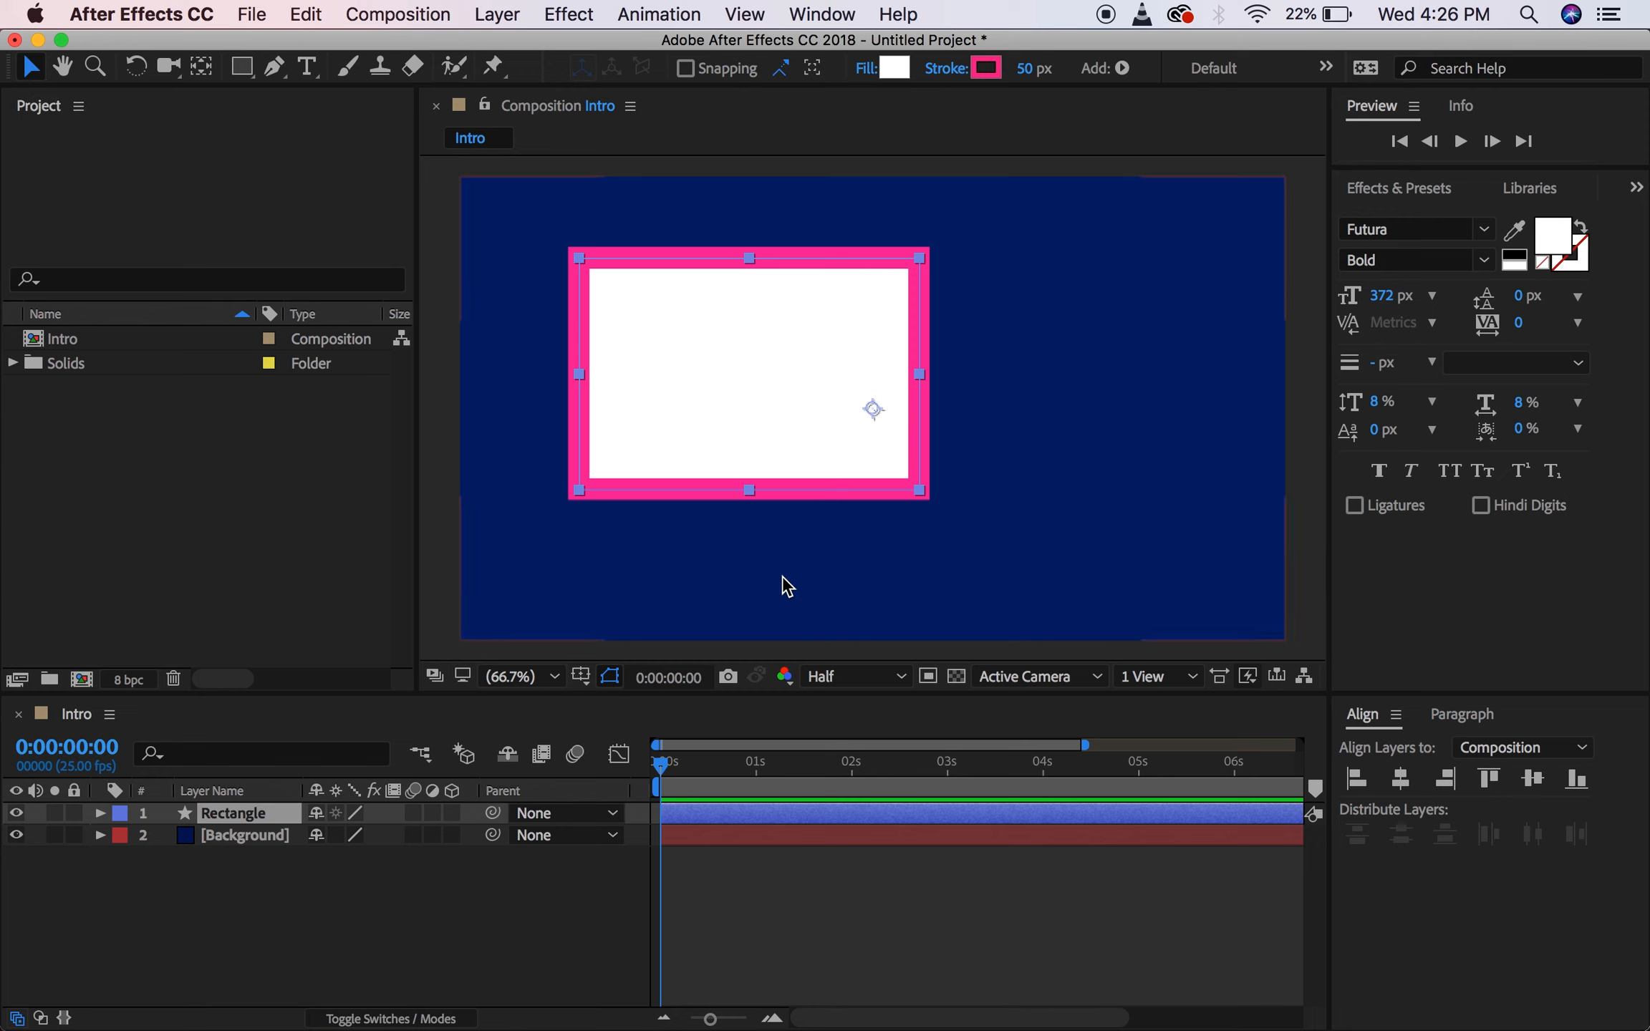
pyautogui.moveTo(784, 340); pyautogui.dragTo(923, 379)
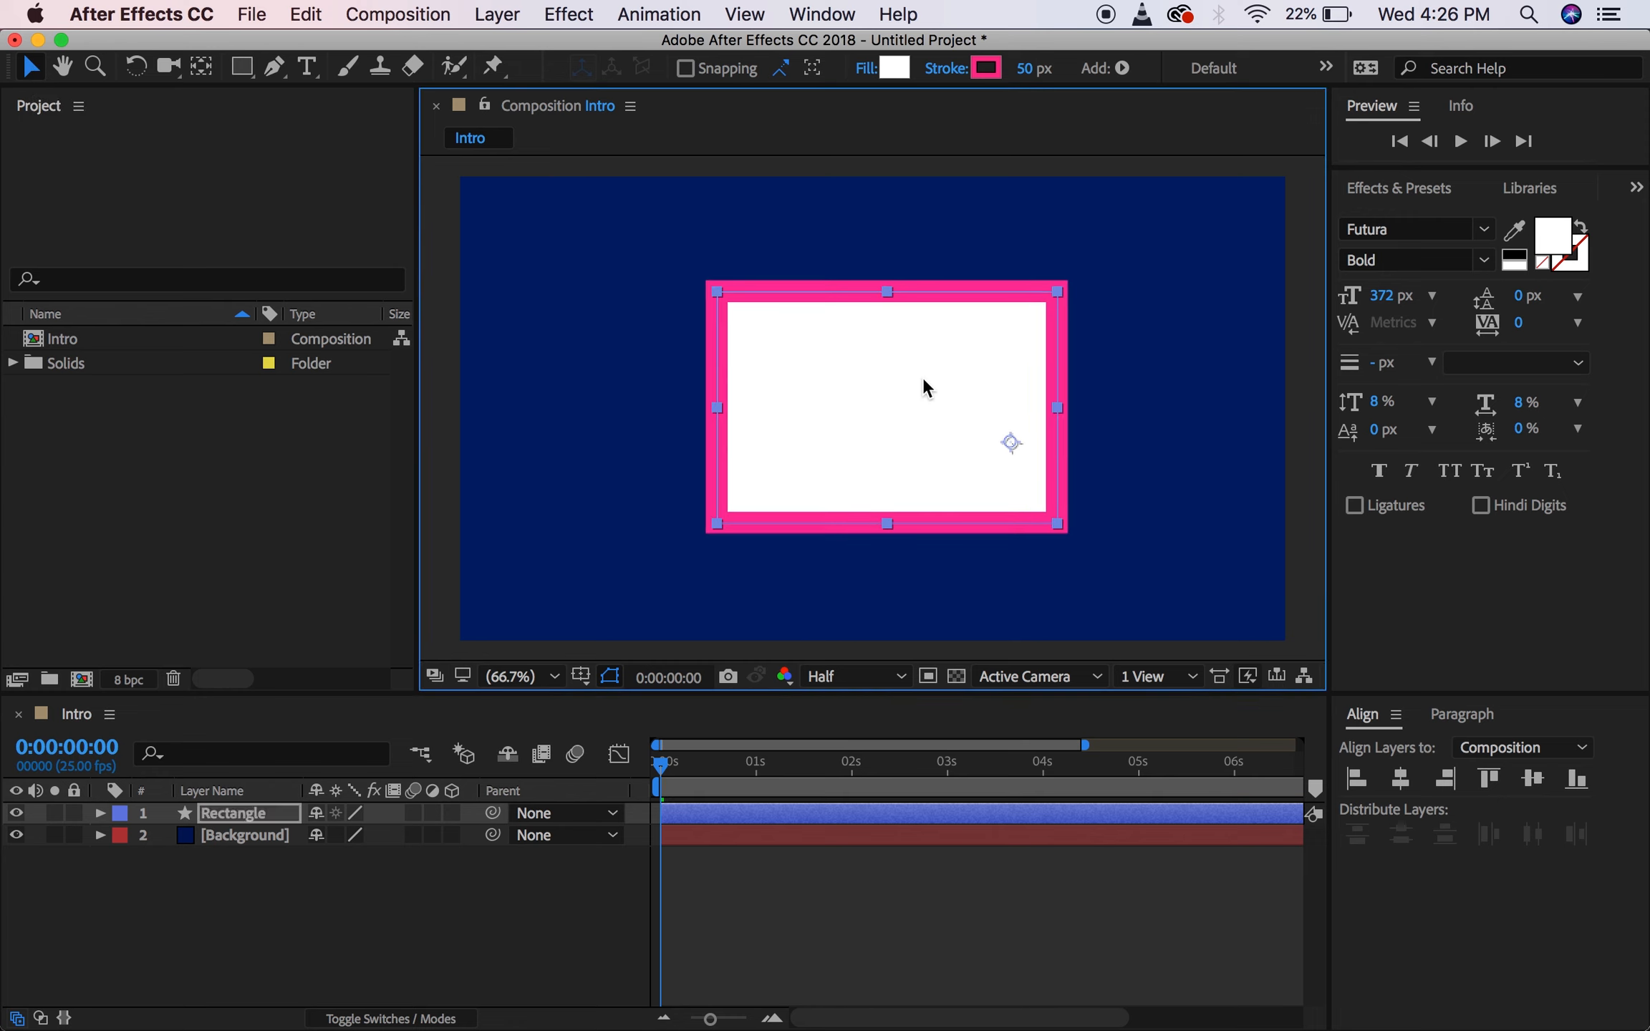